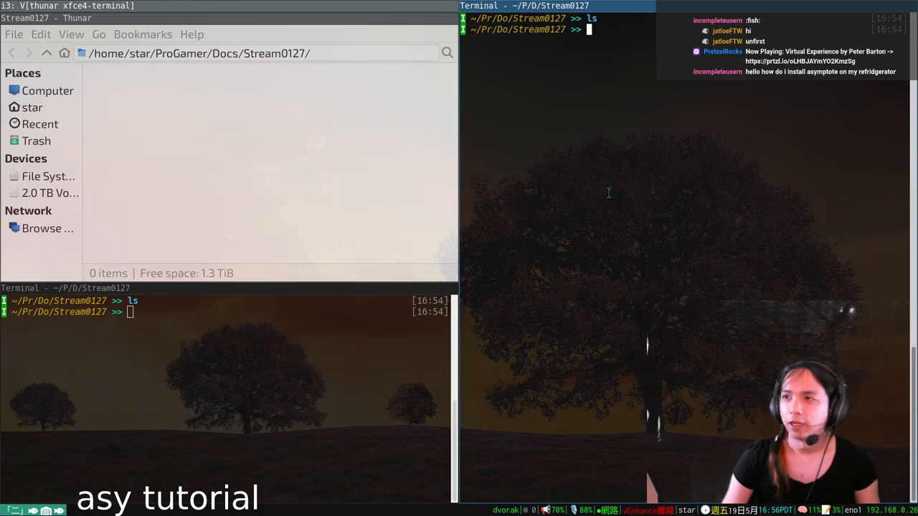
{"action": "type", "text": "pdflatex --version"}
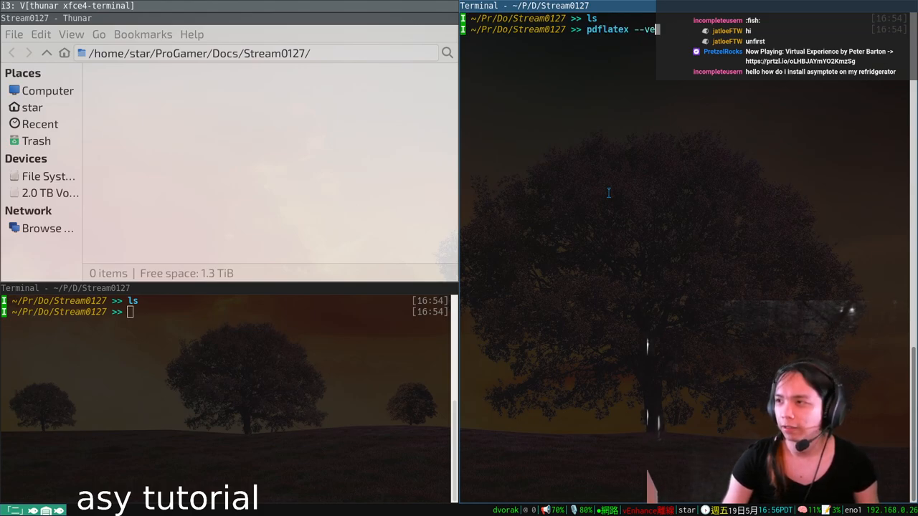
Run pdflatex --version and read the pdfTeX 1.40.25 (TeX Live 2023) output
{"action": "key", "text": "Return"}
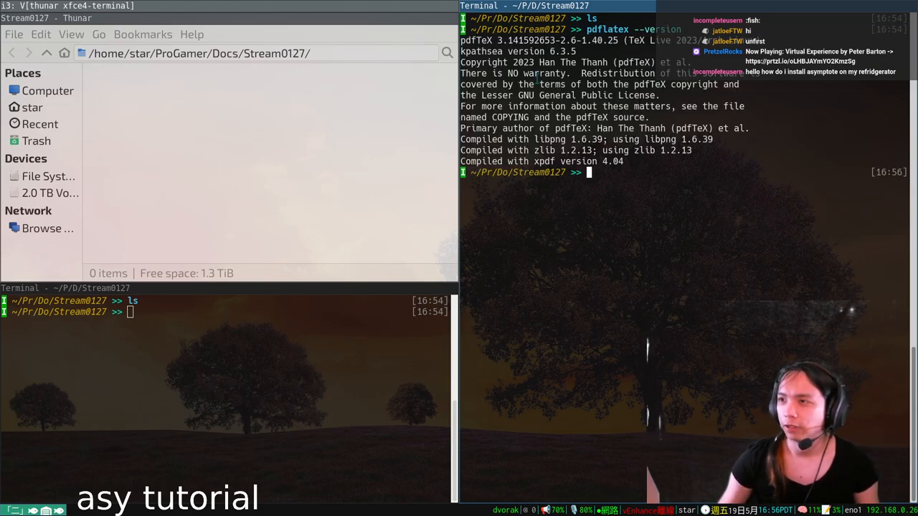
{"action": "double_click", "coordinate": [537, 41]}
{"action": "left_click", "coordinate": [646, 215]}
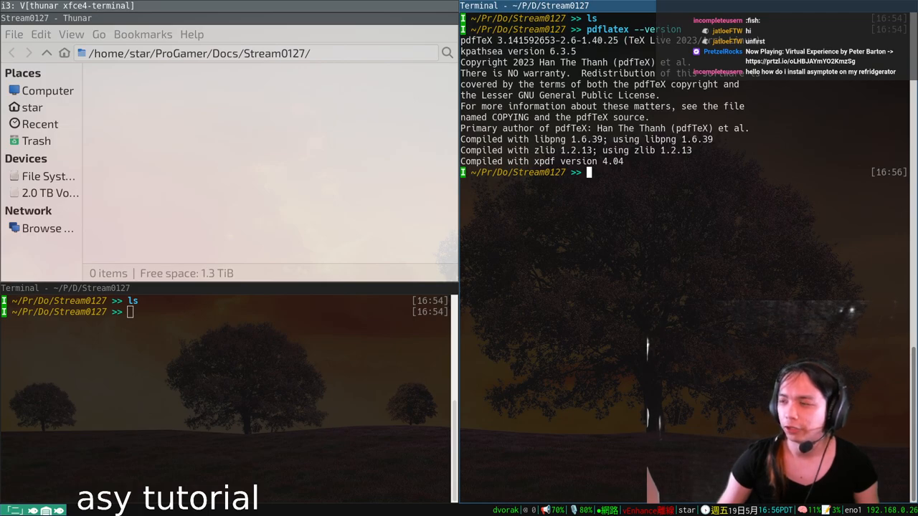
{"action": "double_click", "coordinate": [637, 94]}
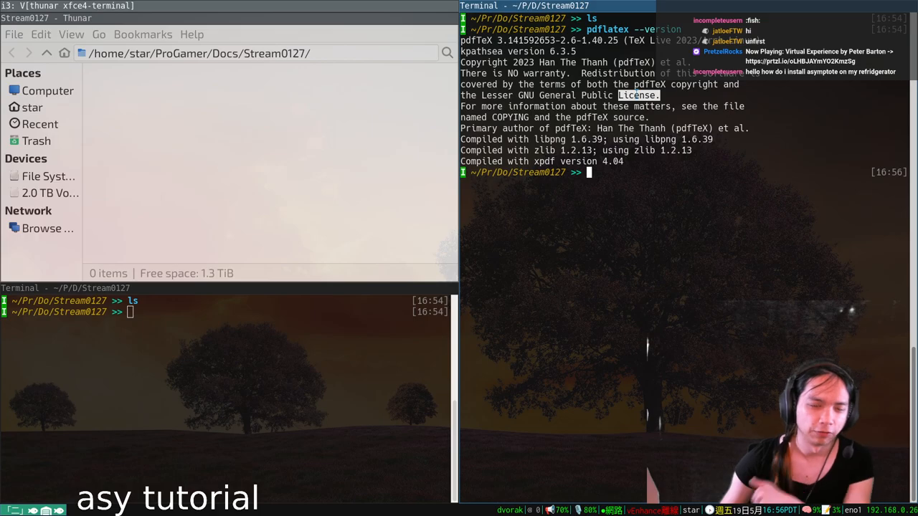
{"action": "left_click", "coordinate": [650, 185]}
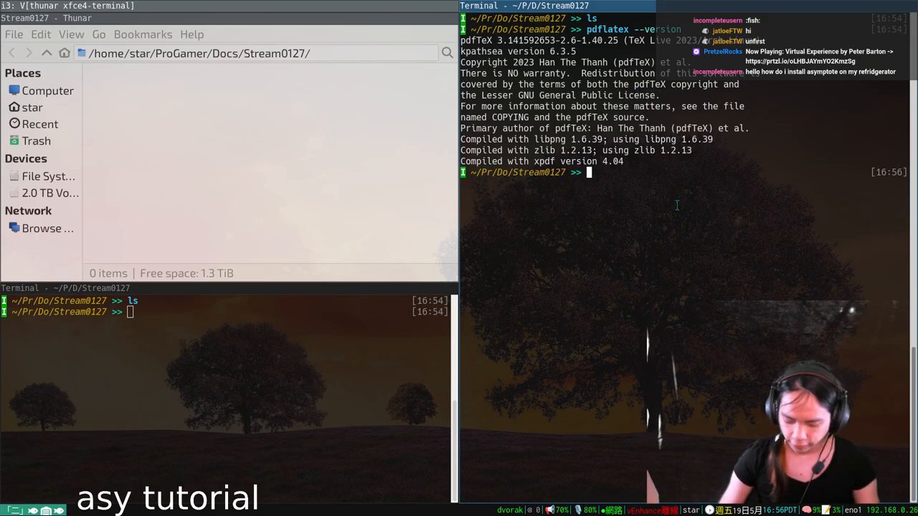
{"action": "type", "text": "asy --version"}
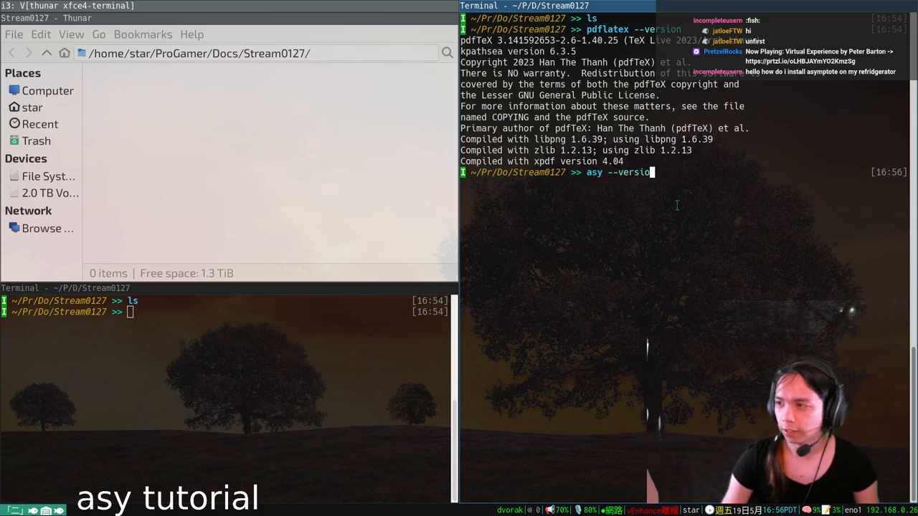
Run asy --version and read the Asymptote 2.85 output, comparing the two commands
{"action": "key", "text": "Return"}
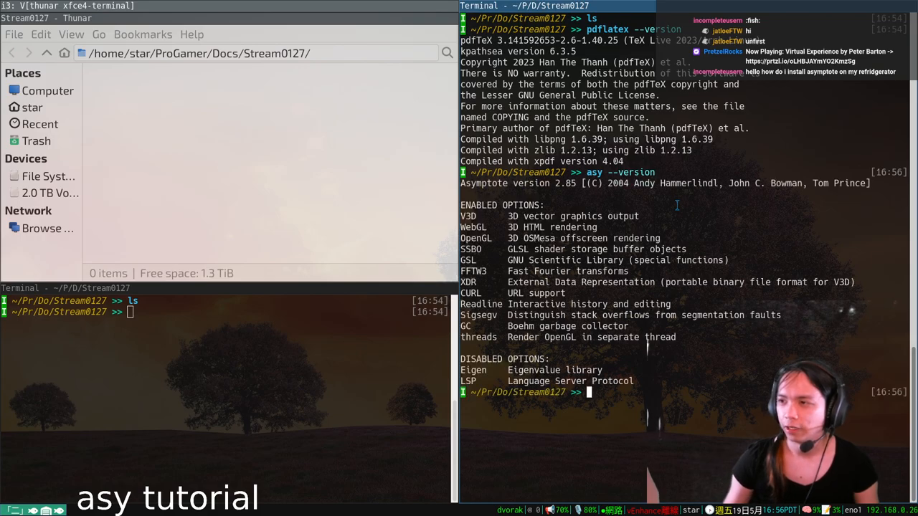
{"action": "triple_click", "coordinate": [569, 183]}
{"action": "double_click", "coordinate": [568, 183]}
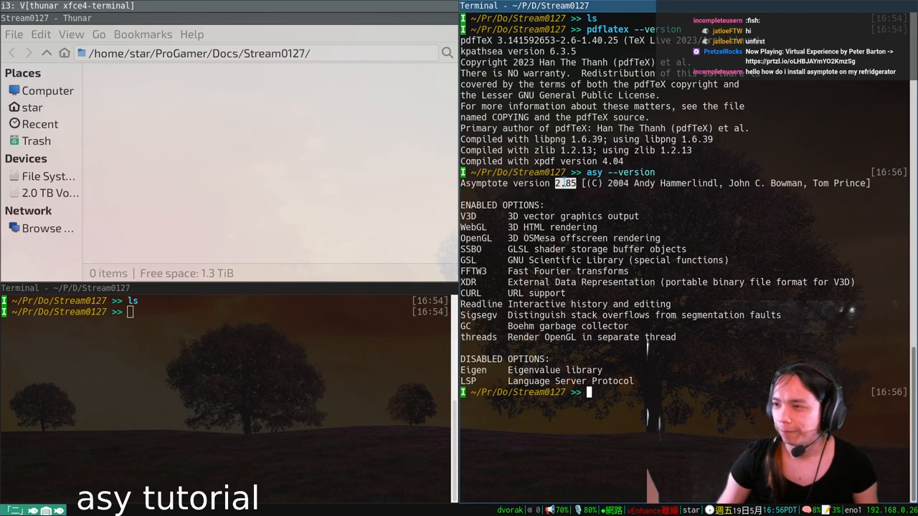
{"action": "triple_click", "coordinate": [568, 183]}
{"action": "left_click", "coordinate": [624, 396]}
{"action": "left_click_drag", "start_coordinate": [624, 397], "coordinate": [454, 188]}
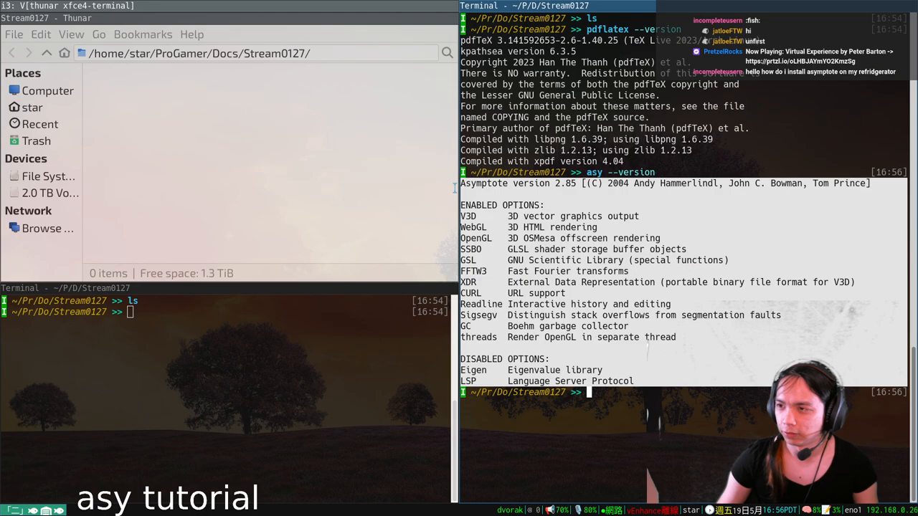
{"action": "left_click", "coordinate": [616, 167]}
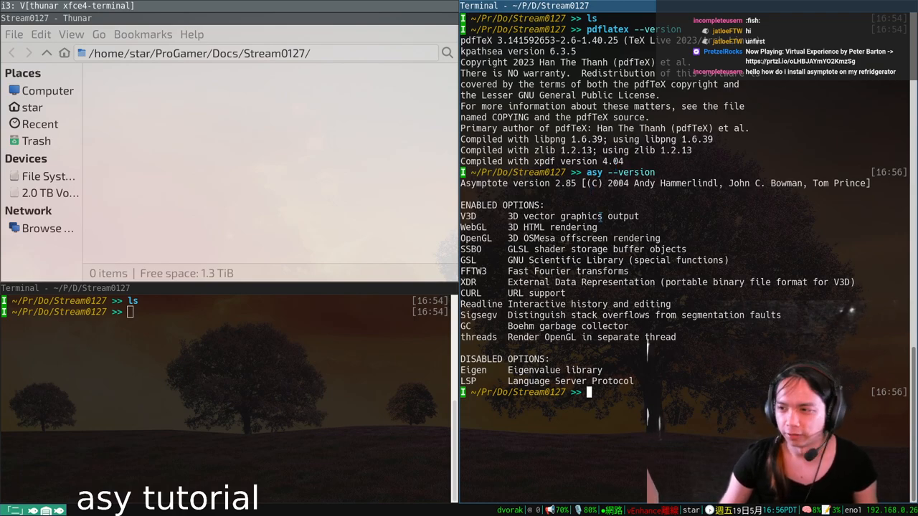
{"action": "double_click", "coordinate": [594, 172]}
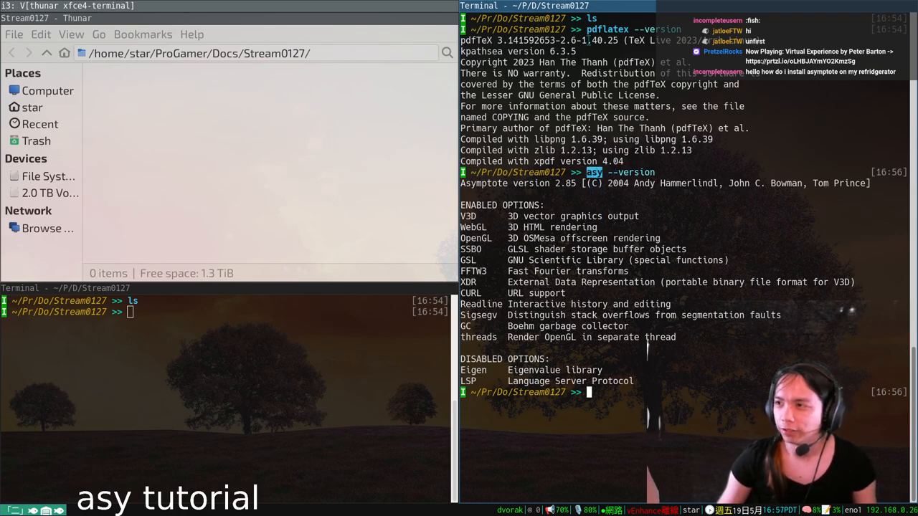
{"action": "double_click", "coordinate": [607, 30]}
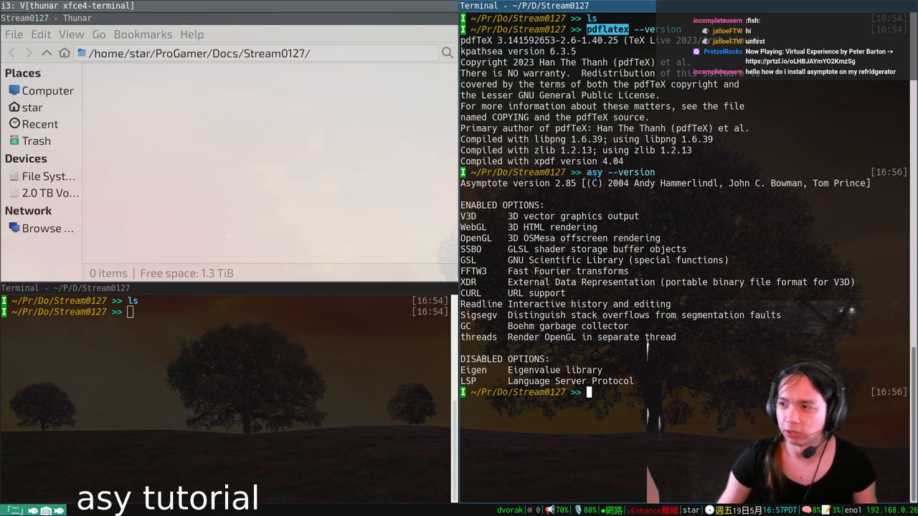
{"action": "double_click", "coordinate": [594, 172]}
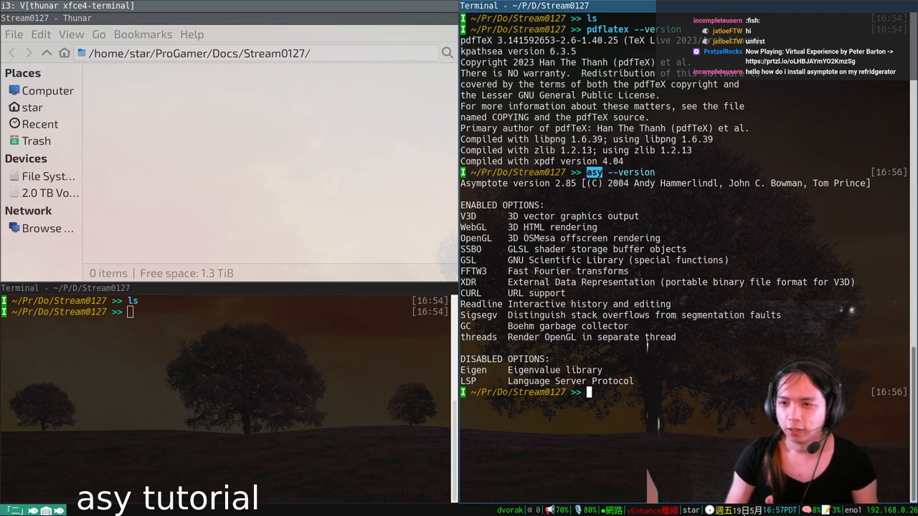
Create an empty meow.tex in Vim from the second terminal and save it
{"action": "left_click", "coordinate": [281, 324]}
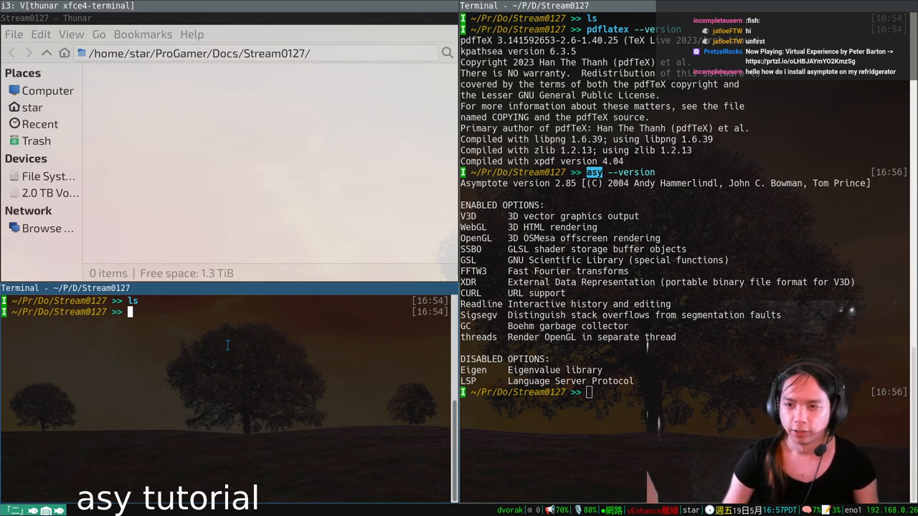
{"action": "type", "text": "vim "}
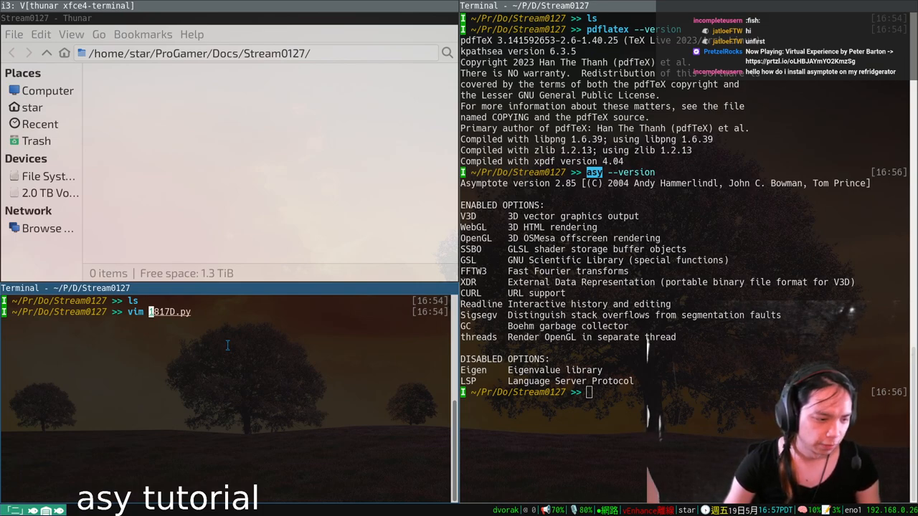
{"action": "type", "text": "meow.tex"}
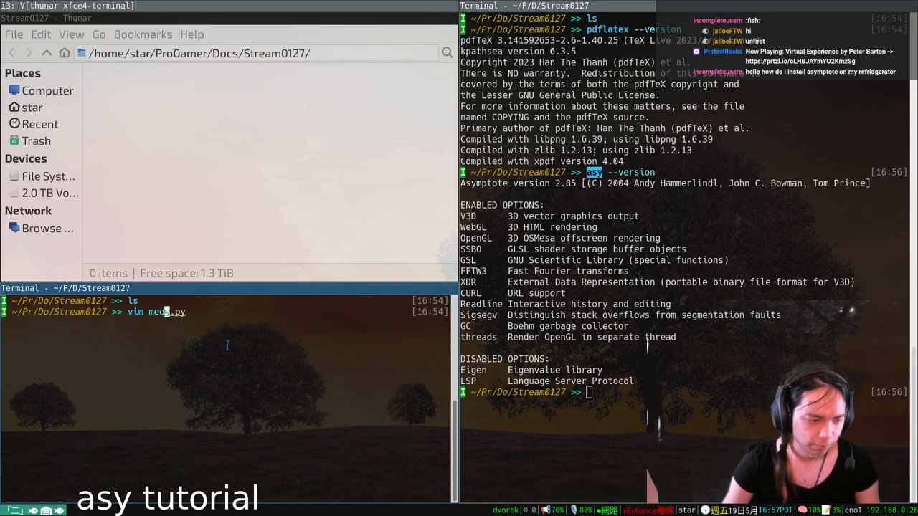
{"action": "key", "text": "Return"}
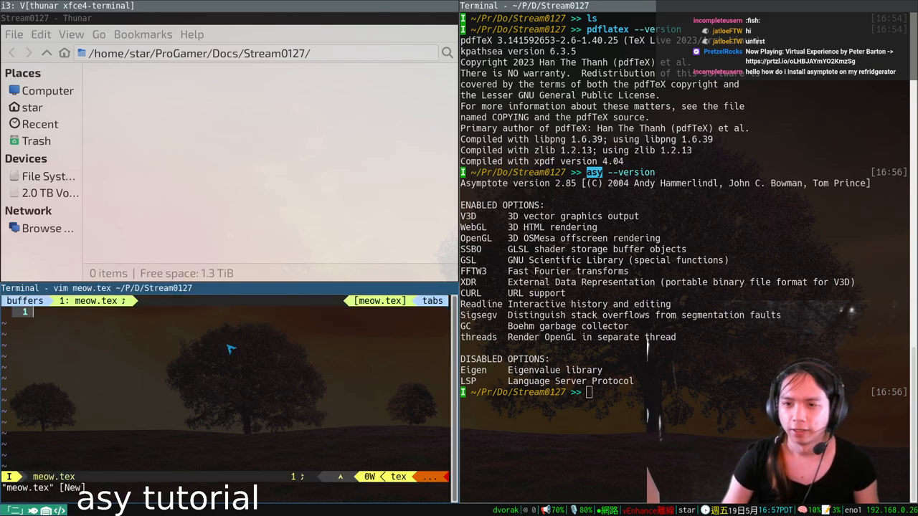
{"action": "key", "text": "Escape"}
{"action": "type", "text": ":w"}
{"action": "key", "text": "Return"}
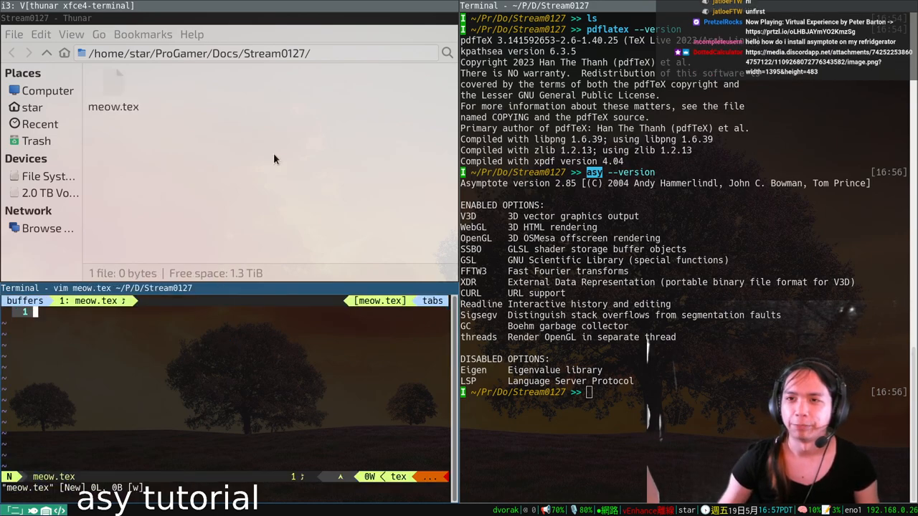
{"action": "left_click", "coordinate": [112, 84]}
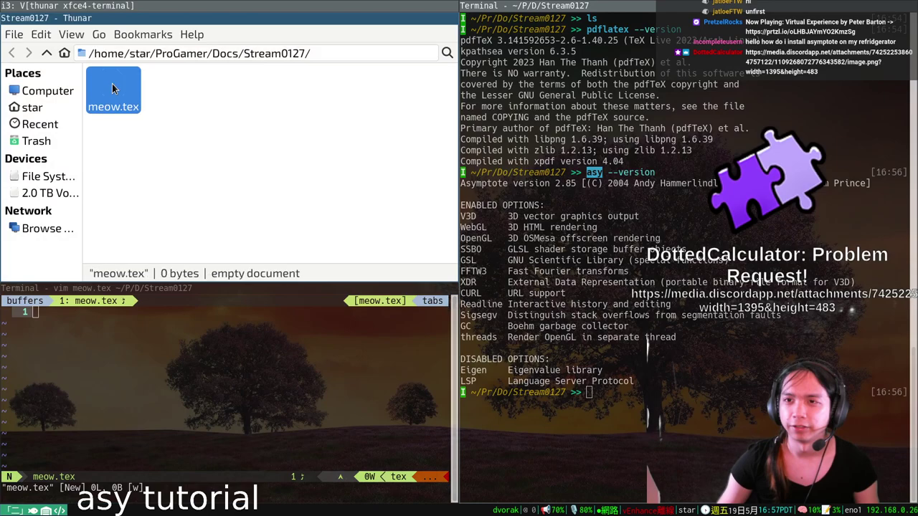
{"action": "left_click", "coordinate": [196, 103]}
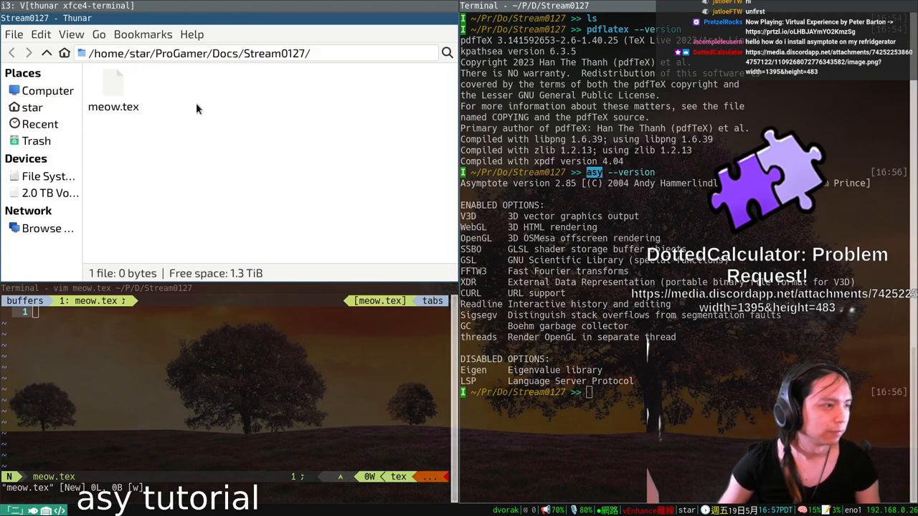
{"action": "type", "text": "i"}
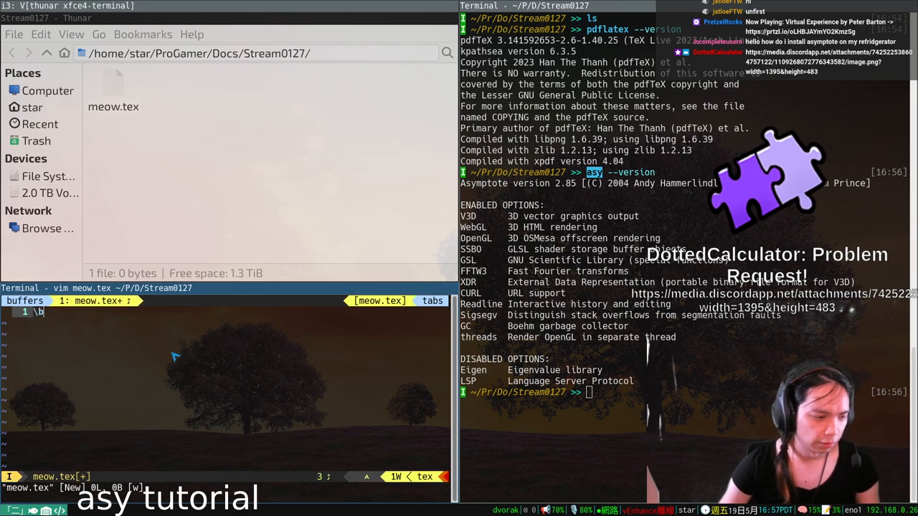
{"action": "type", "text": "\begin{docu"}
Expand an article documentclass skeleton with title Meow, author Twitch Solves ISL and \maketitle
{"action": "key", "text": "ctrl+w"}
{"action": "key", "text": "ctrl+w"}
{"action": "key", "text": "ctrl+w"}
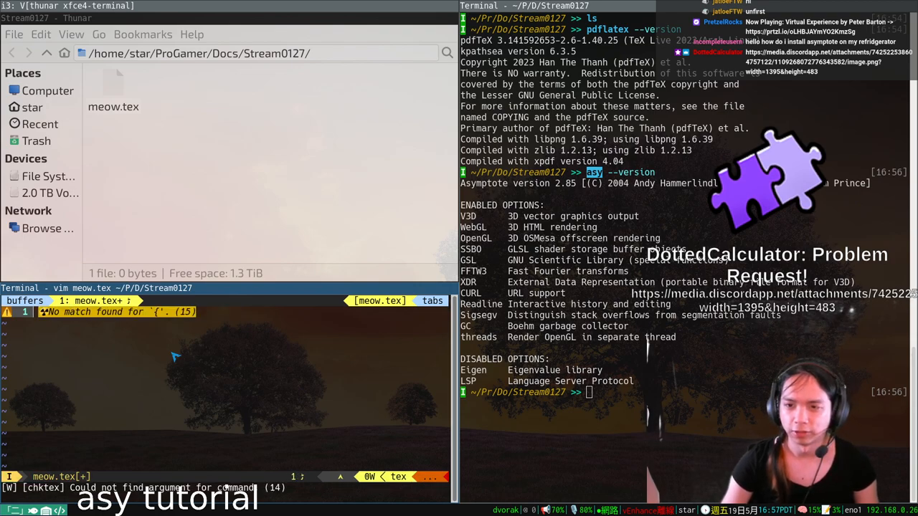
{"action": "type", "text": "documentclass"}
{"action": "key", "text": "Tab"}
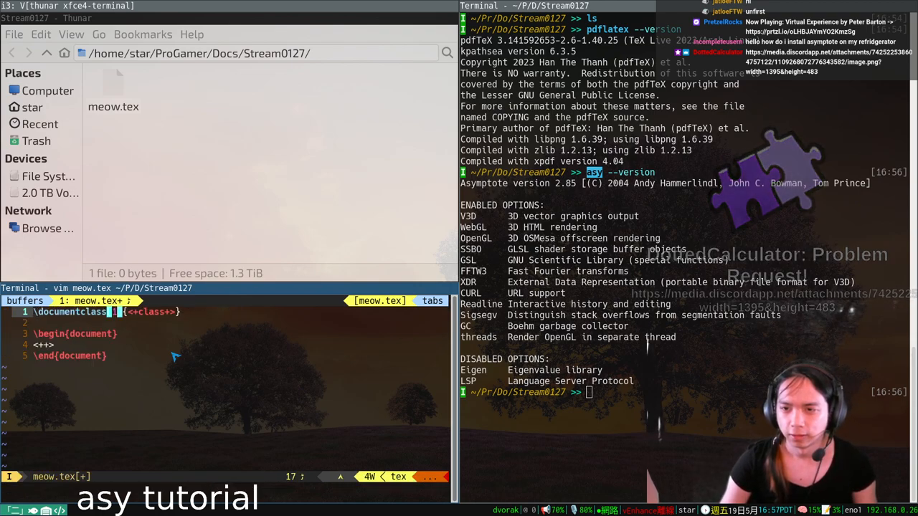
{"action": "type", "text": "11pt"}
{"action": "key", "text": "Tab"}
{"action": "type", "text": "article"}
{"action": "key", "text": "Tab"}
{"action": "type", "text": "\\"}
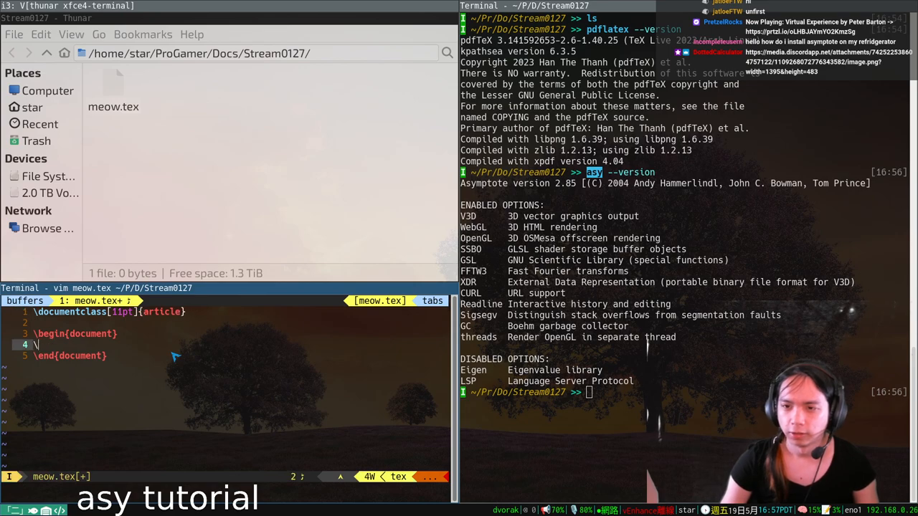
{"action": "type", "text": "itle{Meow}"}
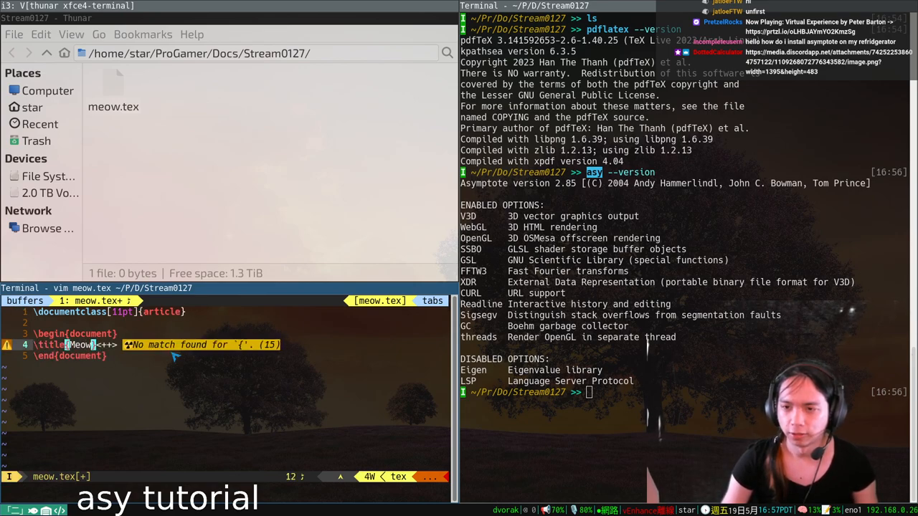
{"action": "key", "text": "Return"}
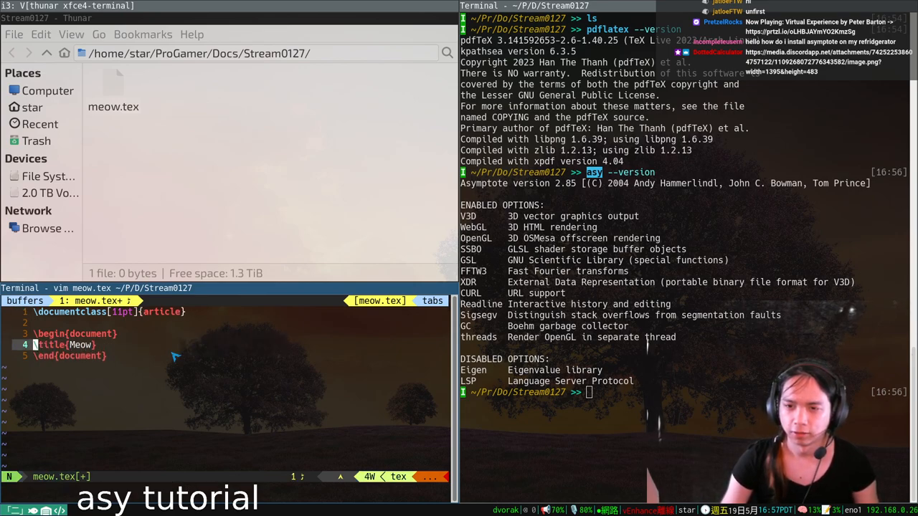
{"action": "type", "text": "\\author{Twitch Solves"}
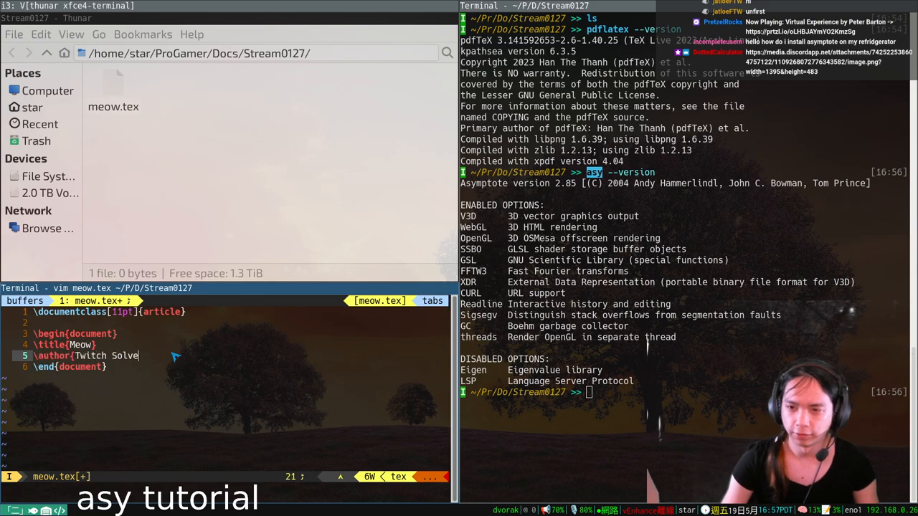
{"action": "type", "text": " ISL}"}
{"action": "key", "text": "Return"}
{"action": "key", "text": "Return"}
{"action": "key", "text": "Return"}
{"action": "key", "text": "Up"}
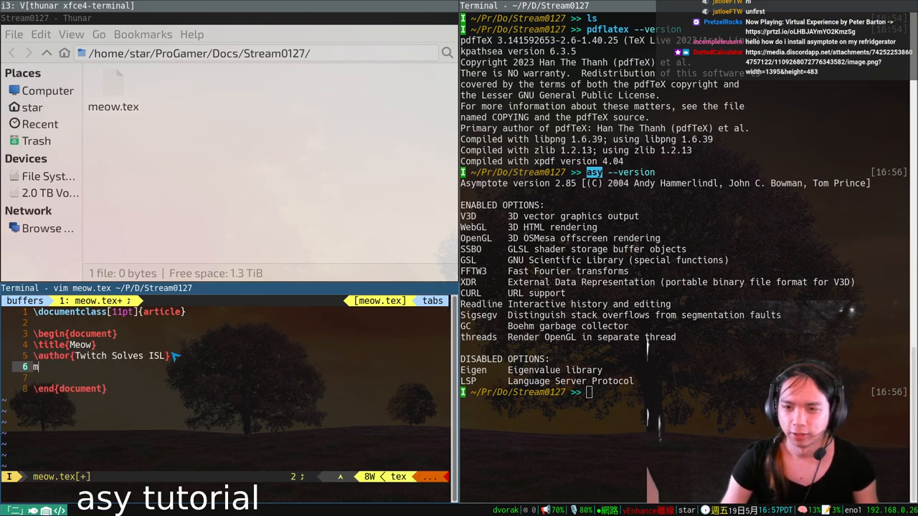
{"action": "type", "text": "\\maketitle"}
{"action": "key", "text": "Escape"}
{"action": "type", "text": ":w"}
{"action": "key", "text": "Return"}
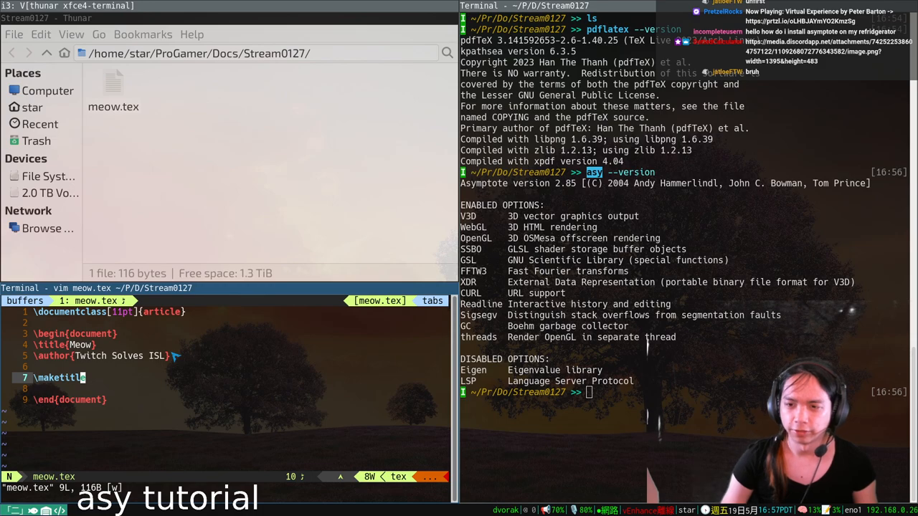
Compile meow.tex into meow.pdf with pdflatex in a cleared terminal
{"action": "left_click", "coordinate": [115, 86]}
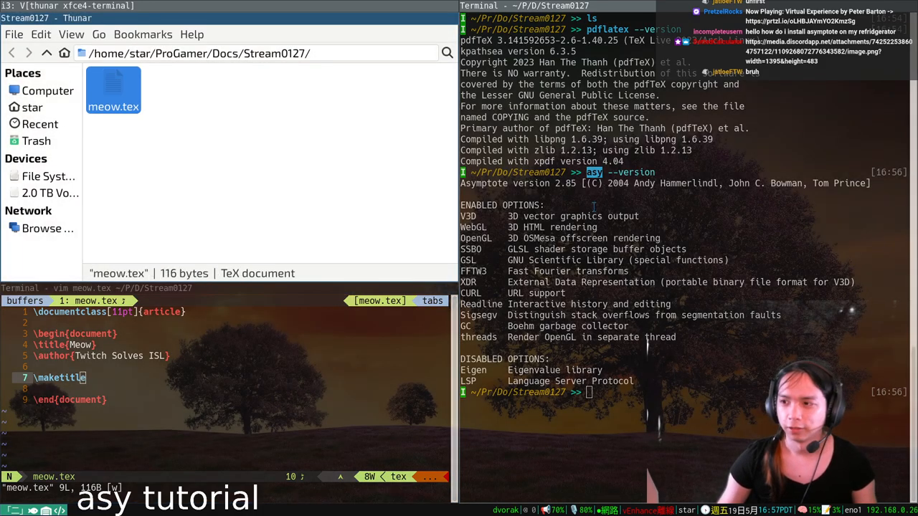
{"action": "key", "text": "ctrl+l"}
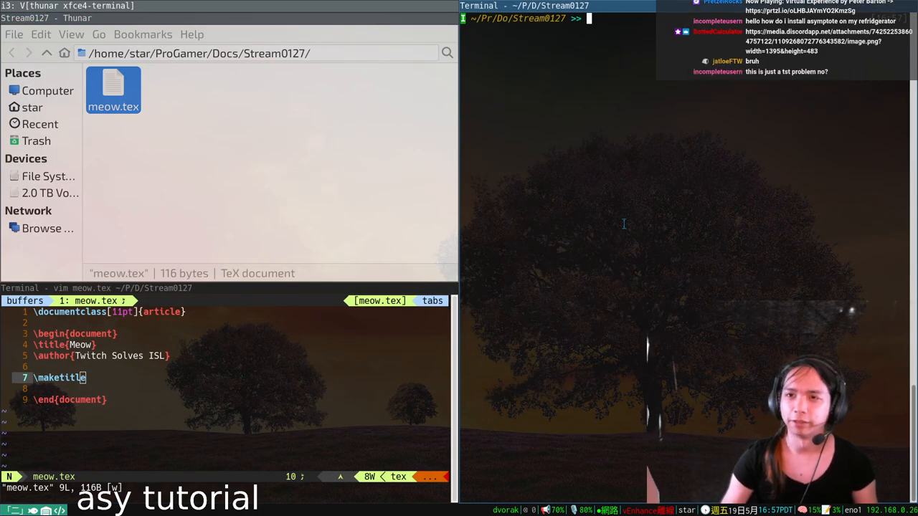
{"action": "type", "text": "pdflatex meow"}
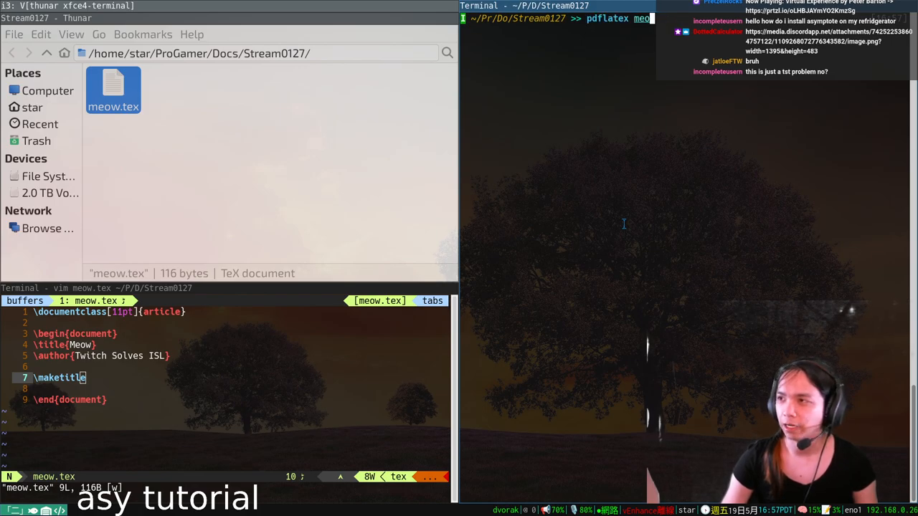
{"action": "key", "text": "Return"}
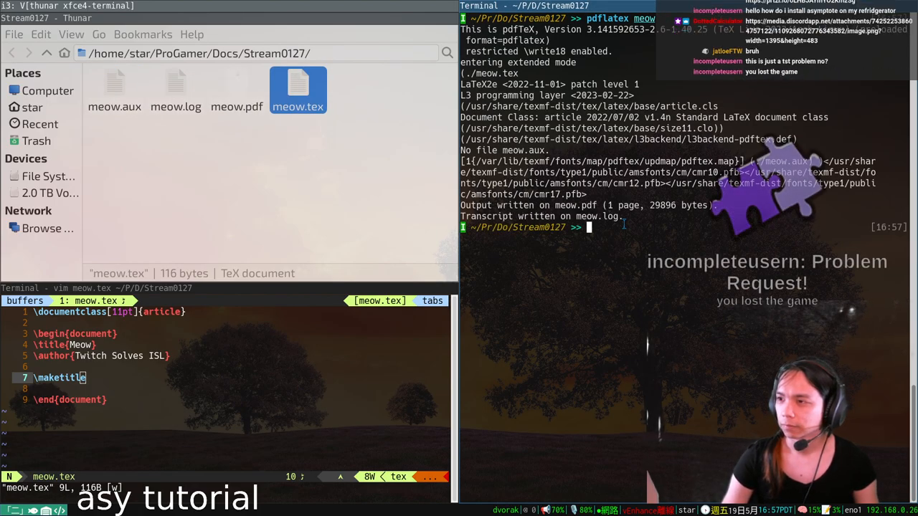
Open the new meow.pdf from Thunar in Zathura on the right half of the screen
{"action": "left_click", "coordinate": [388, 203]}
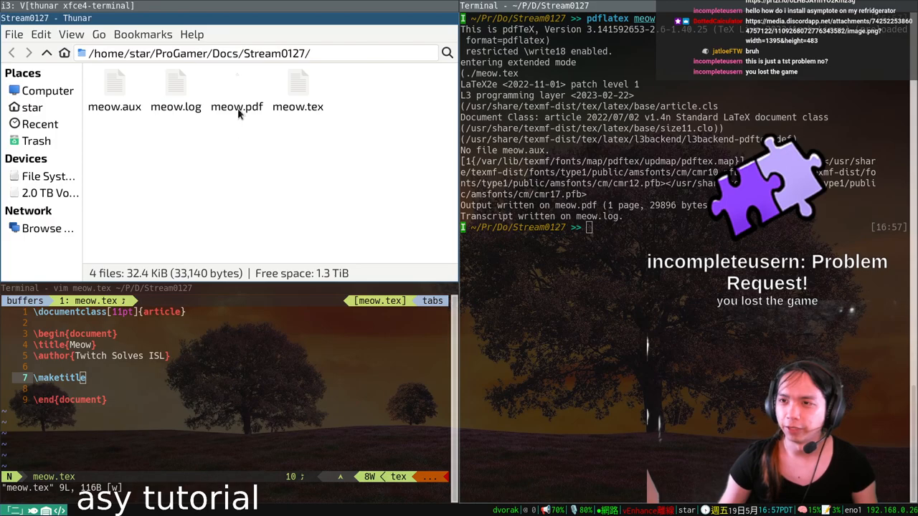
{"action": "left_click", "coordinate": [236, 87]}
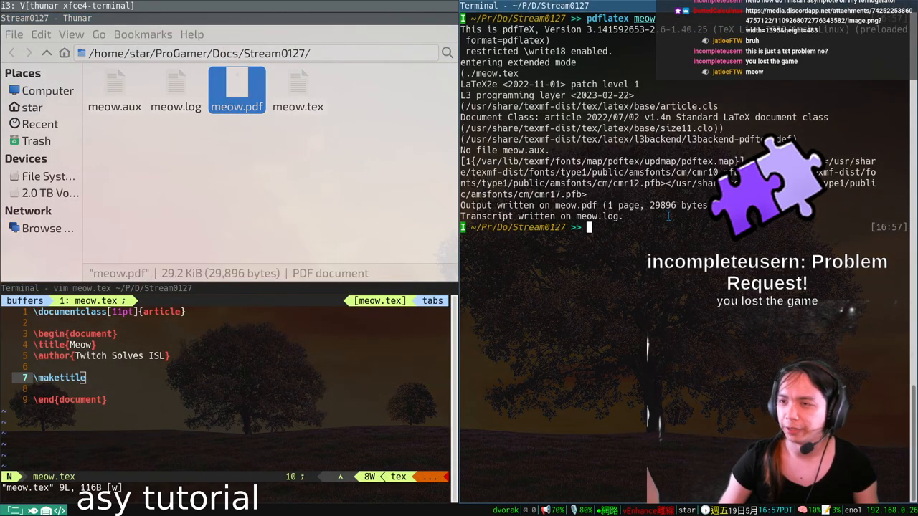
{"action": "double_click", "coordinate": [230, 104]}
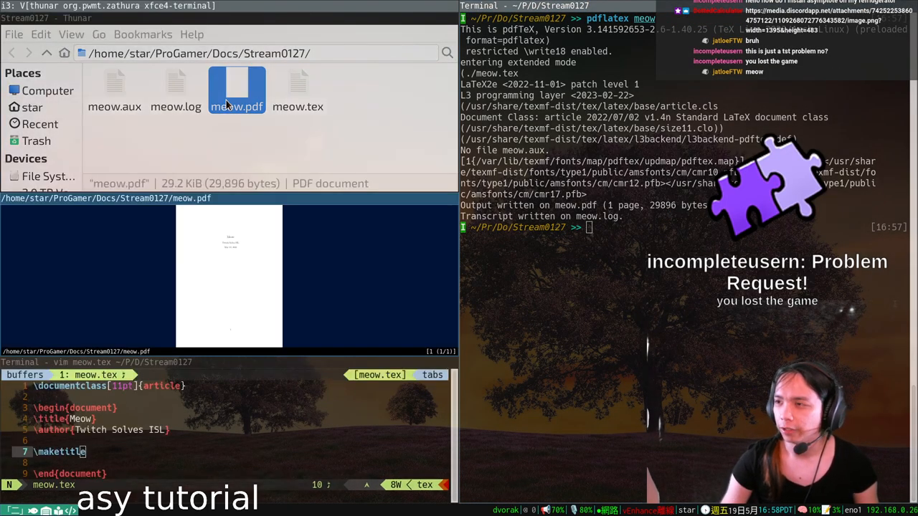
{"action": "key", "text": "super+shift+Right"}
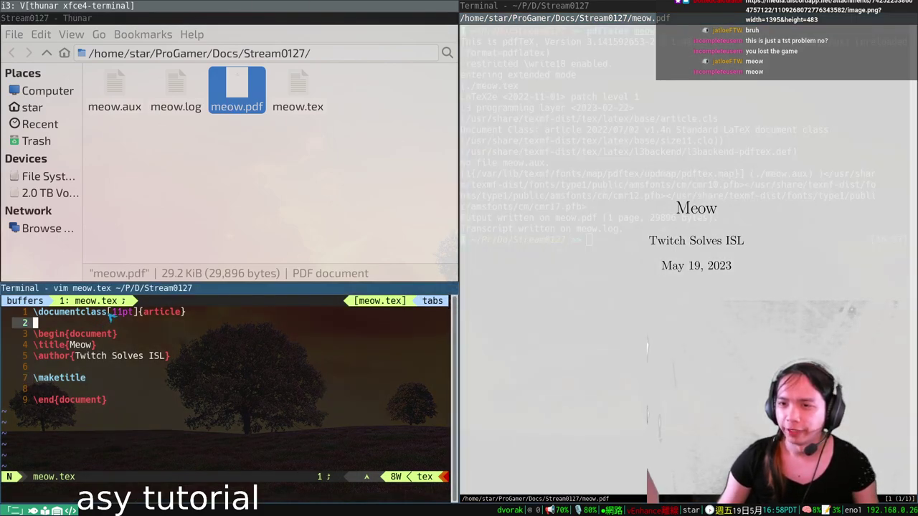
Add \usepackage{asymptote} on line 2 and open space before \end{document}
{"action": "left_click", "coordinate": [111, 316]}
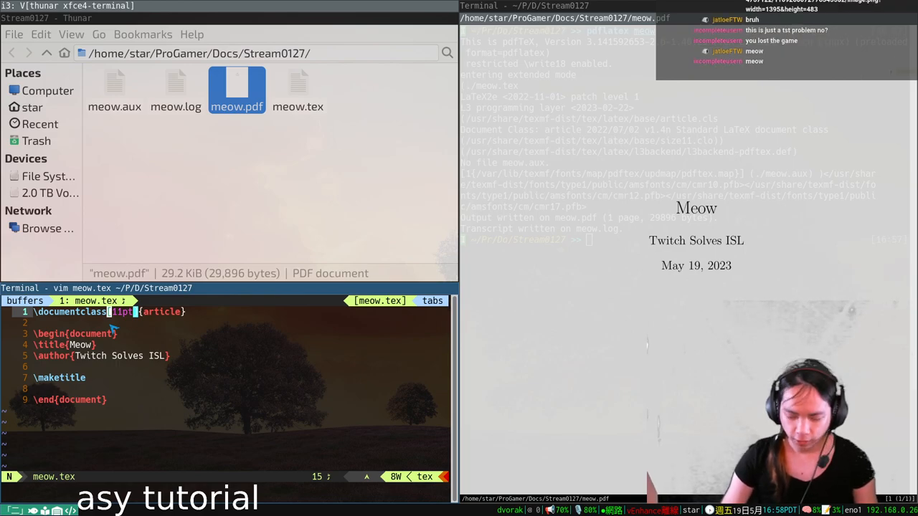
{"action": "type", "text": "o\\"}
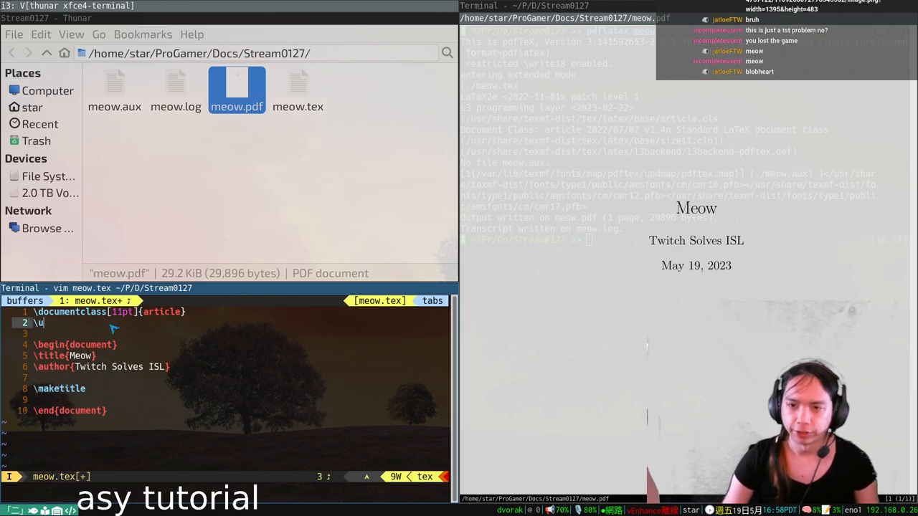
{"action": "type", "text": "sepackage{asympto"}
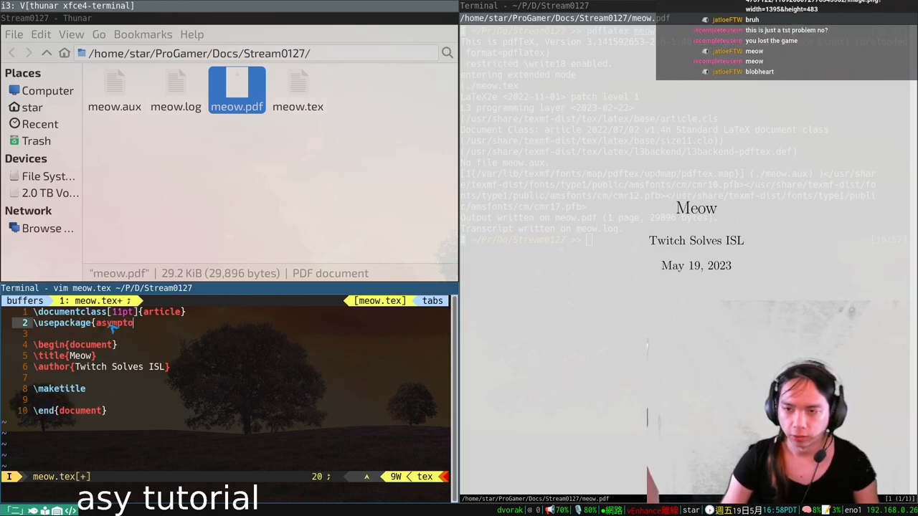
{"action": "type", "text": "te}"}
{"action": "key", "text": "Escape"}
{"action": "key", "text": "G"}
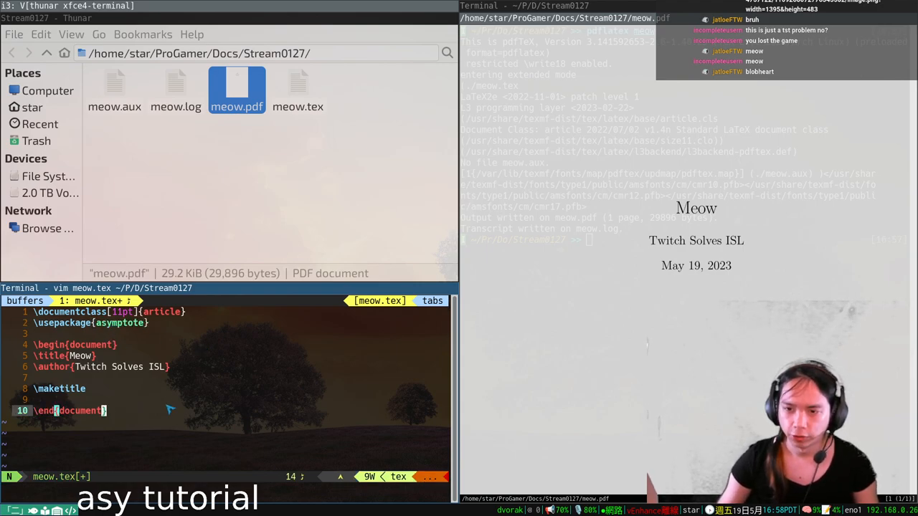
{"action": "key", "text": "O"}
{"action": "key", "text": "Return"}
{"action": "key", "text": "Up"}
{"action": "type", "text": "\be"}
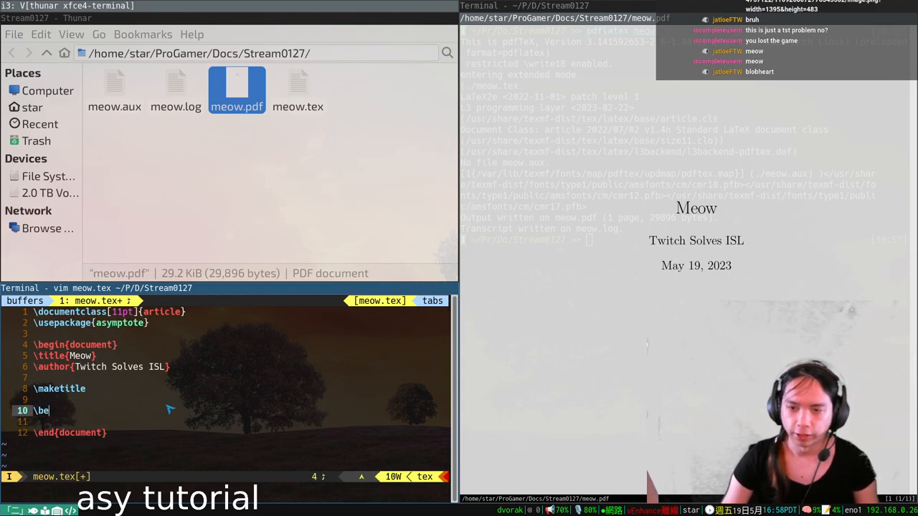
{"action": "type", "text": "gin{"}
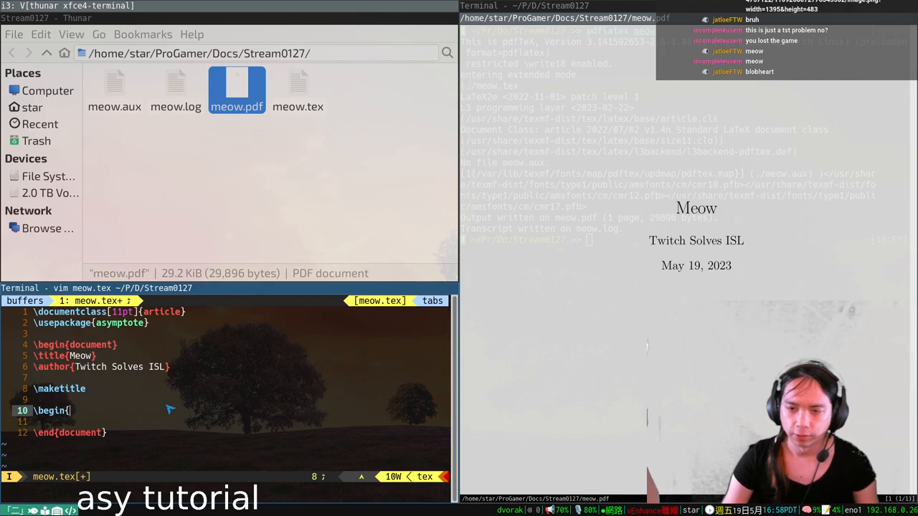
{"action": "type", "text": "asy"}
Insert an asy environment with size(6cm); draw(unitcircle); and save meow.tex
{"action": "key", "text": "Tab"}
{"action": "key", "text": "Escape"}
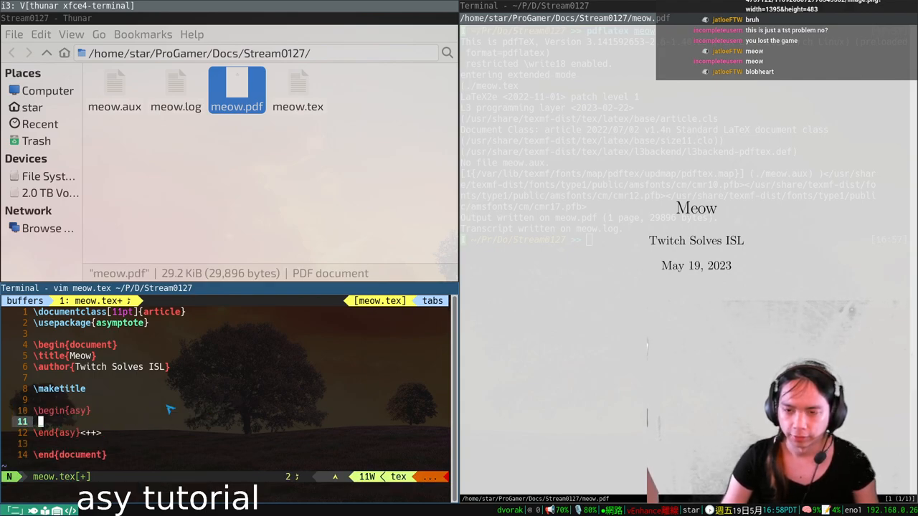
{"action": "type", "text": "isize("}
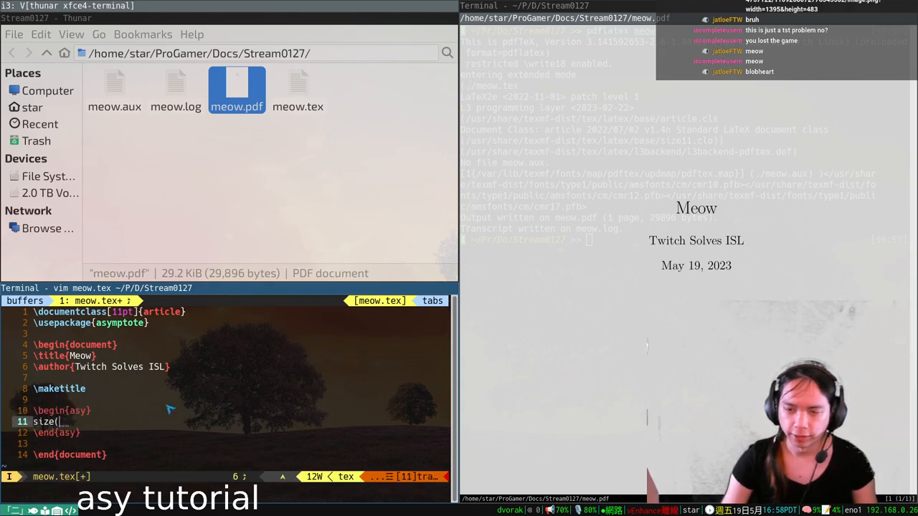
{"action": "type", "text": "6cm);"}
{"action": "key", "text": "Return"}
{"action": "type", "text": "dra"}
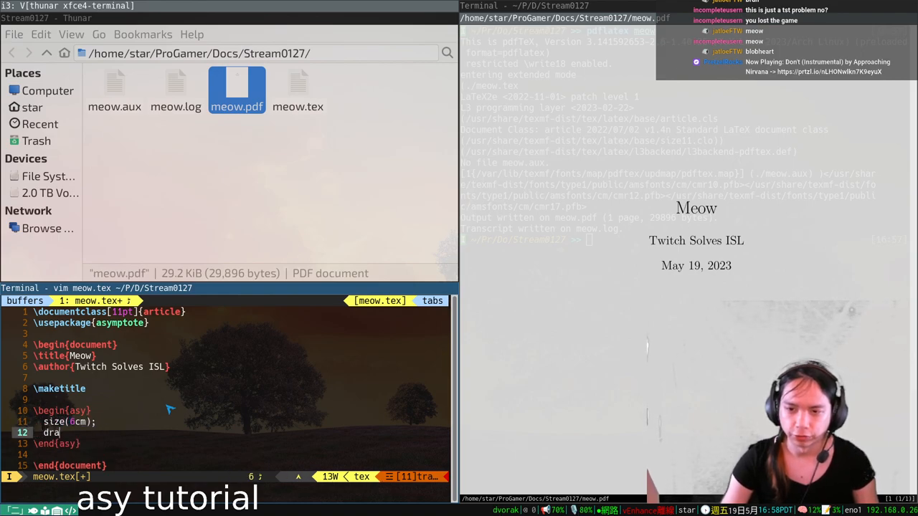
{"action": "type", "text": "w(unitcircle);"}
{"action": "key", "text": "Escape"}
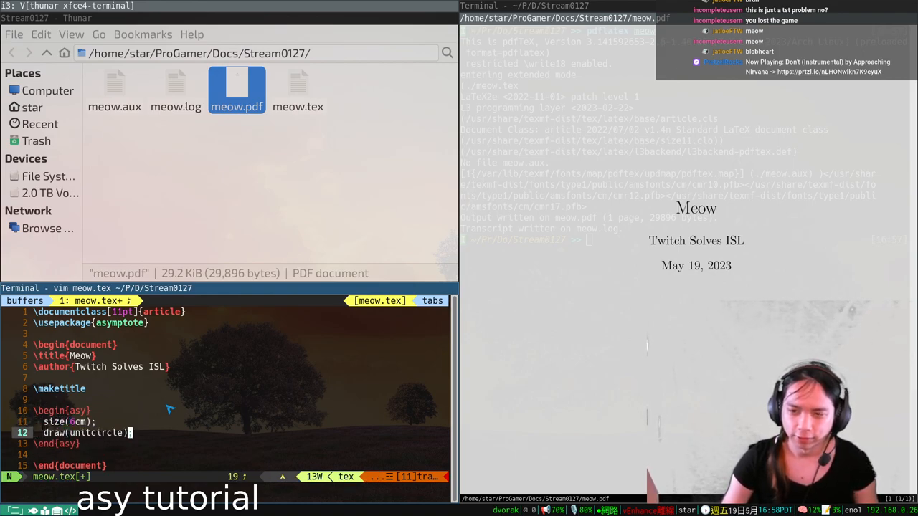
{"action": "key", "text": "ctrl+s"}
{"action": "type", "text": "o"}
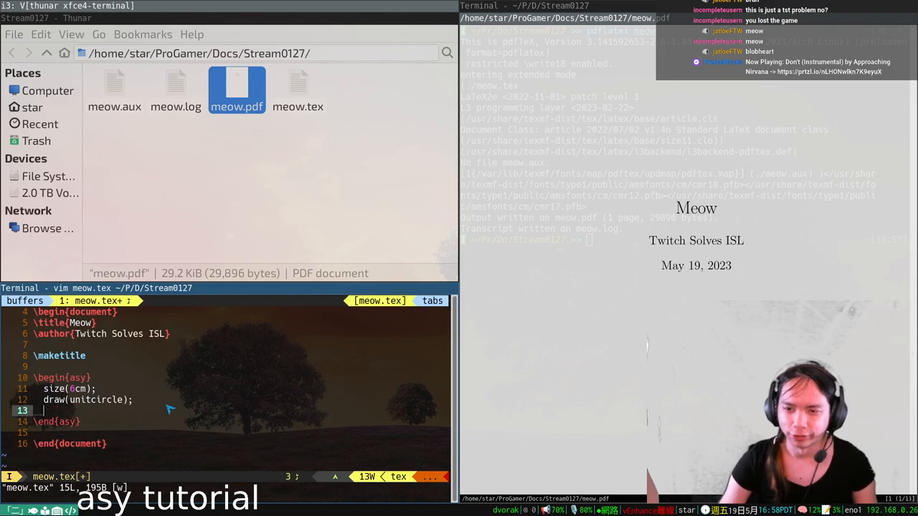
{"action": "type", "text": "draw((0.3,0"}
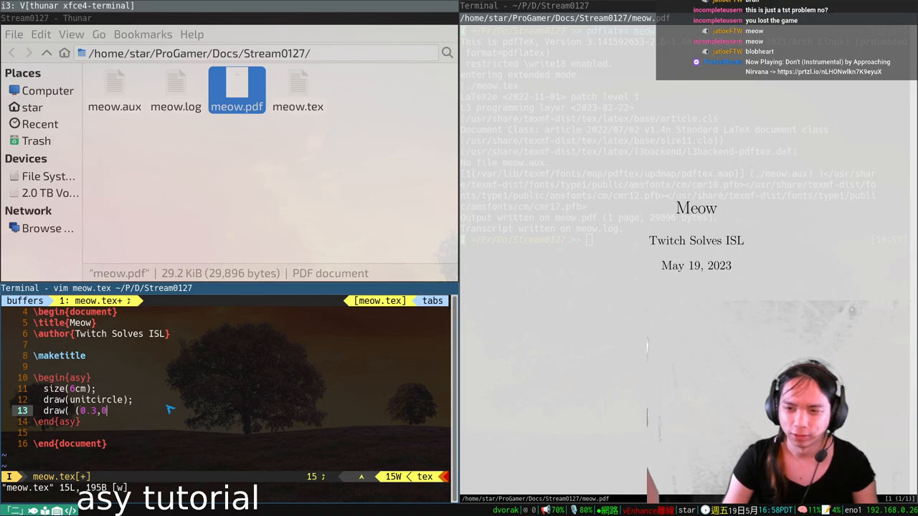
{"action": "type", "text": ".5)-"}
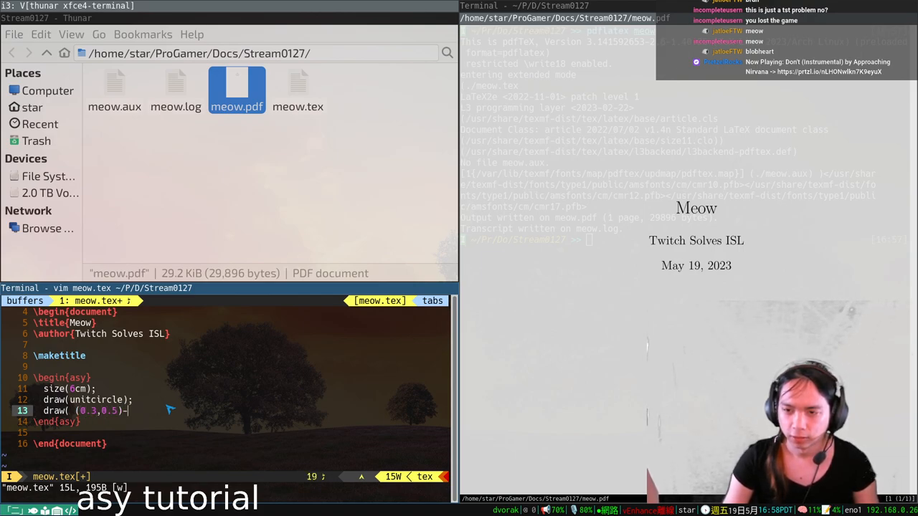
{"action": "type", "text": "-(0.3"}
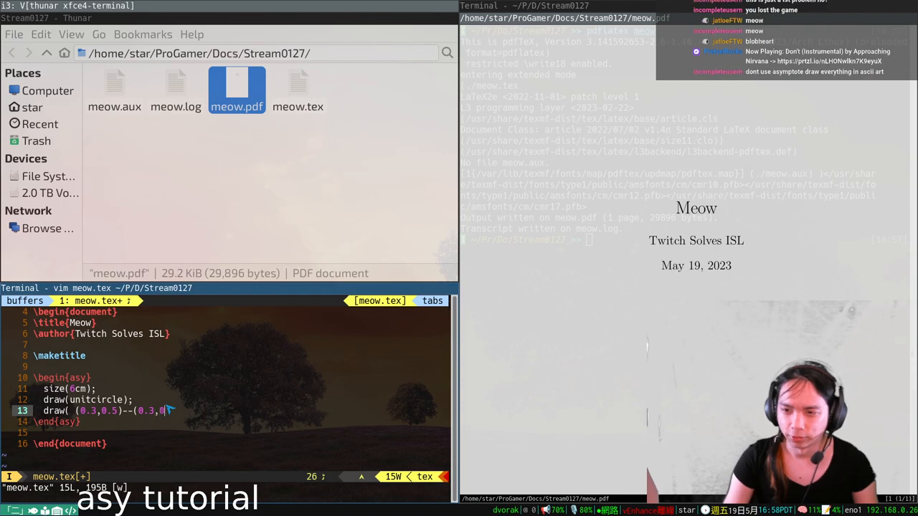
{"action": "type", "text": ",0"}
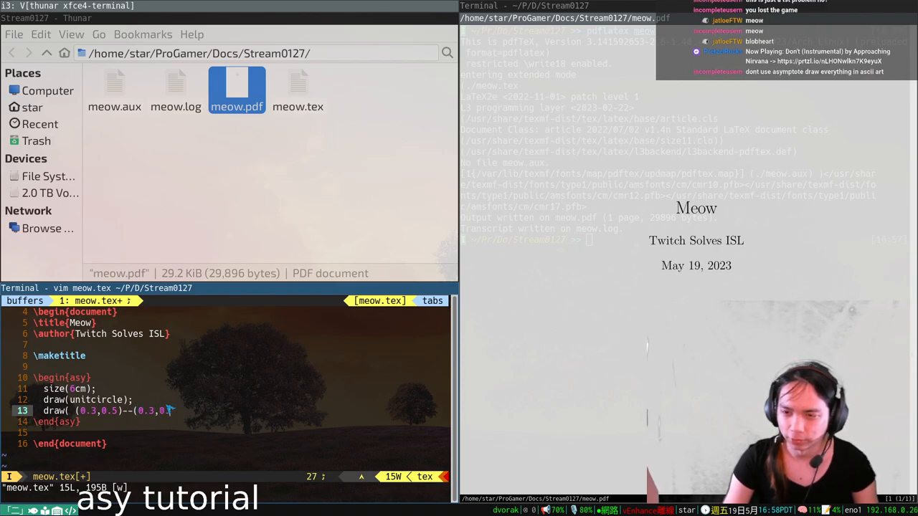
{"action": "type", "text": ") "}
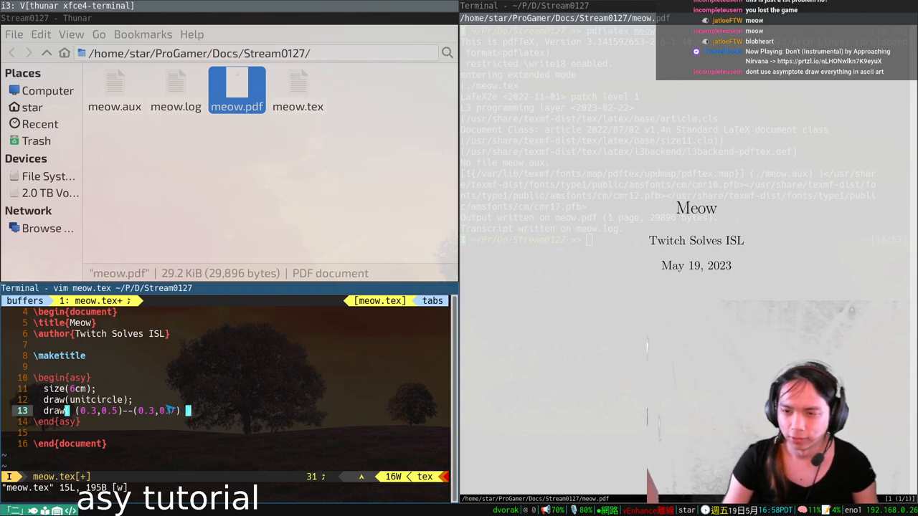
{"action": "type", "text": ")"}
Draw the two short eye segments as separate draw lines in the asy figure
{"action": "key", "text": "Escape"}
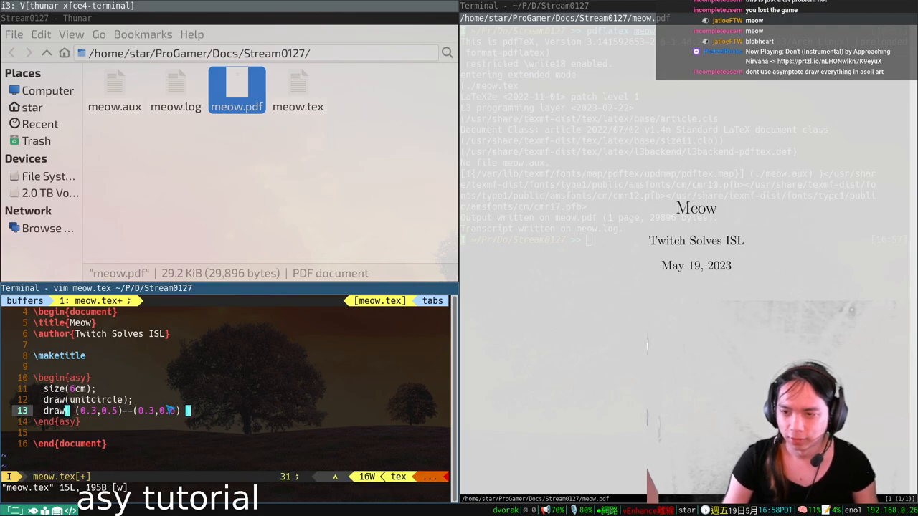
{"action": "type", "text": "a;"}
{"action": "key", "text": "Escape"}
{"action": "type", "text": "yypf0i-"}
{"action": "key", "text": "Escape"}
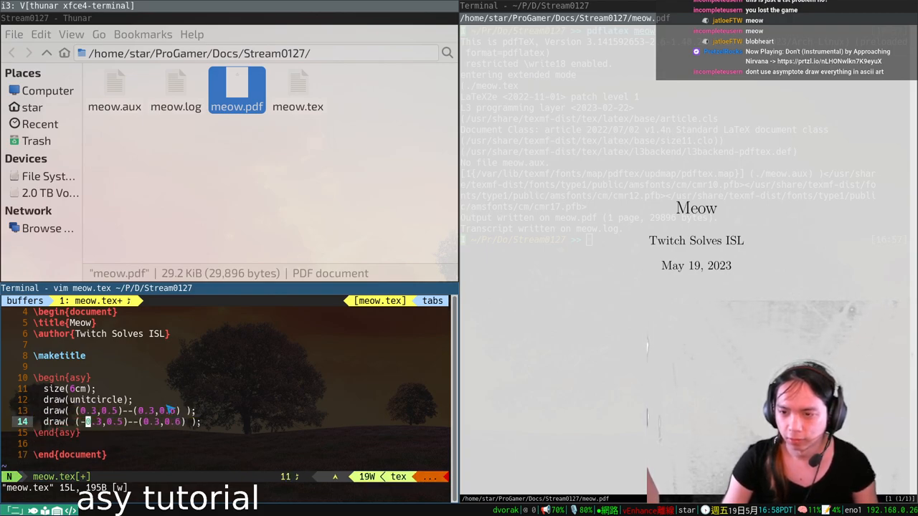
{"action": "type", "text": "f7r6i-"}
{"action": "key", "text": "Escape"}
{"action": "type", "text": "odraw( ("}
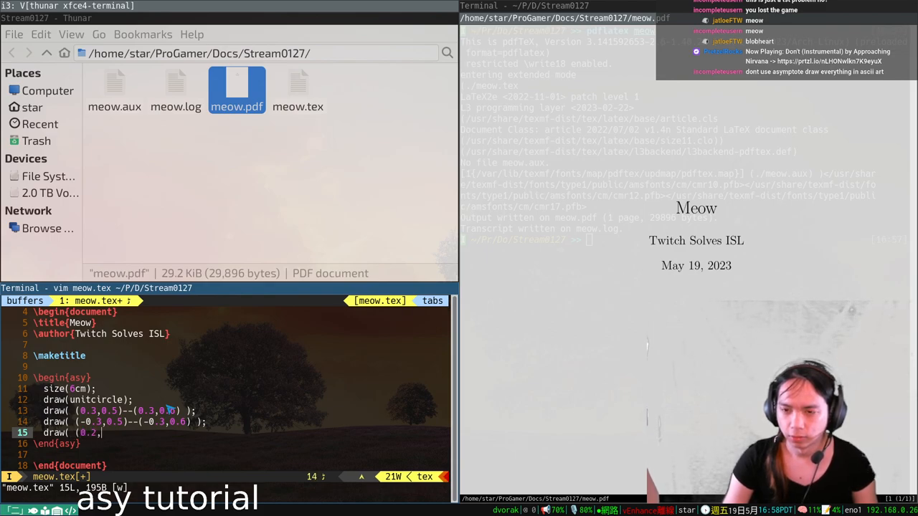
{"action": "type", "text": "0.2)..(0,-0.4"}
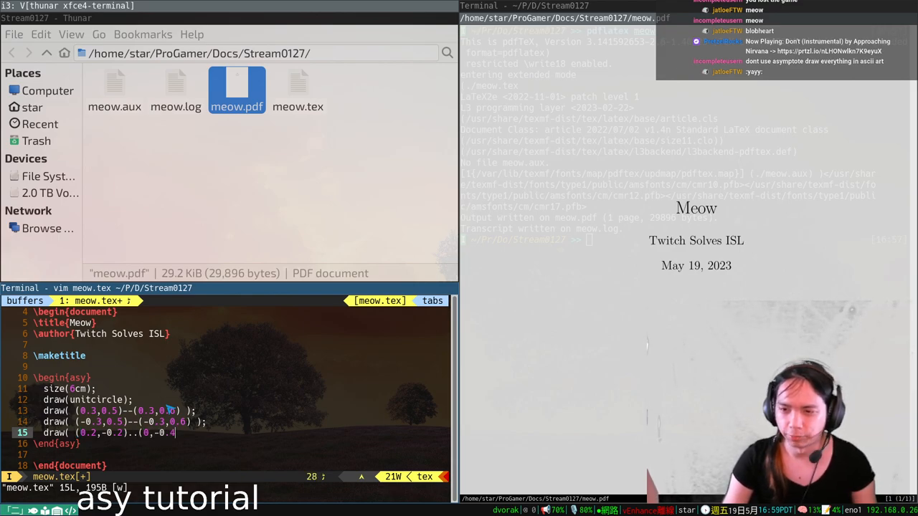
{"action": "type", "text": ")..(-0.2"}
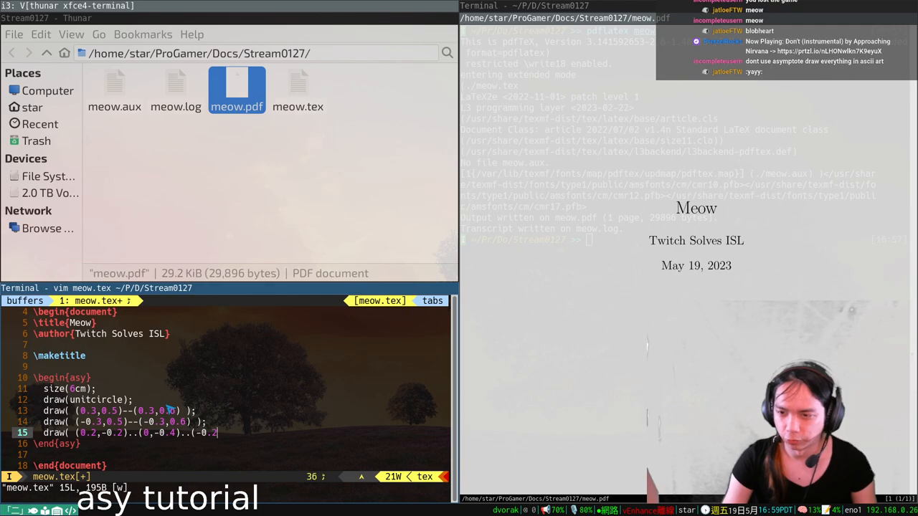
{"action": "type", "text": ",0.2) );"}
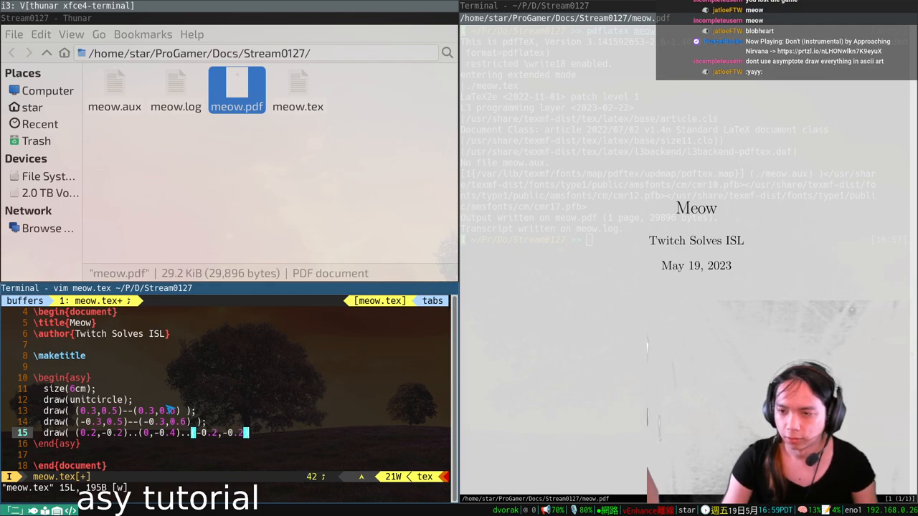
Complete the smile curve through (0,-0.4) to (-0.2,-0.2) on line 15 and save meow.tex
{"action": "key", "text": "Escape"}
{"action": "type", "text": ":w"}
{"action": "key", "text": "Return"}
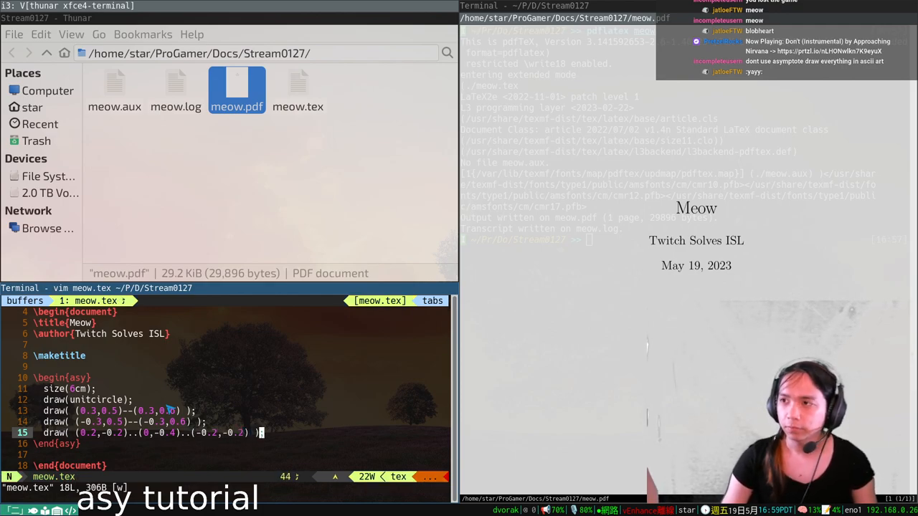
{"action": "key", "text": "super+Right"}
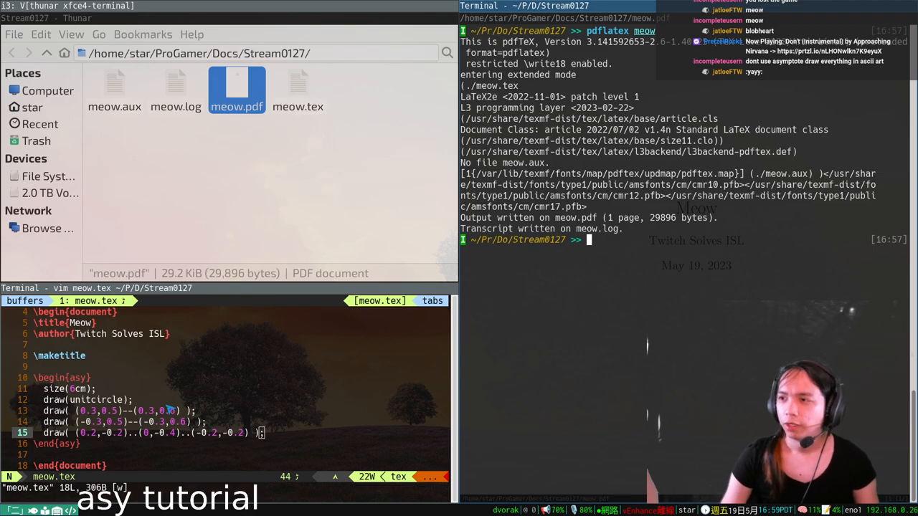
Rerun pdflatex meow and glance at the unchanged meow.pdf
{"action": "key", "text": "Up"}
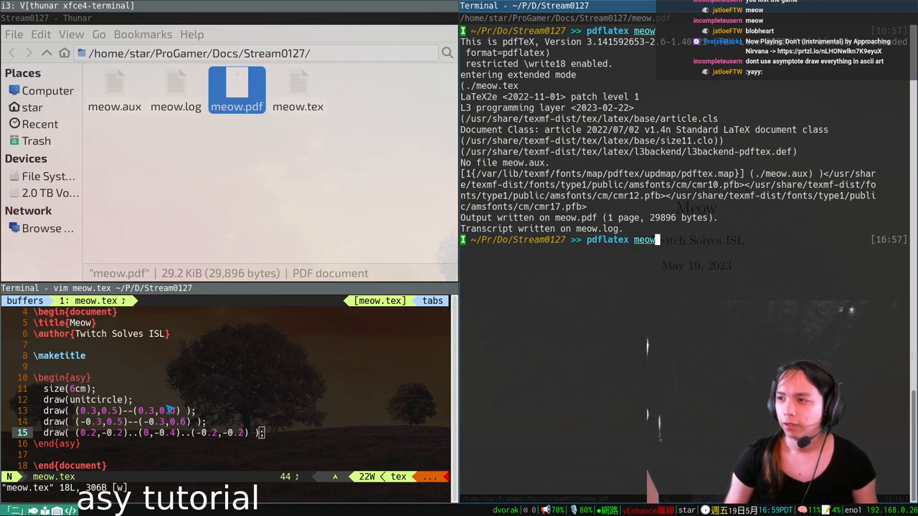
{"action": "key", "text": "Return"}
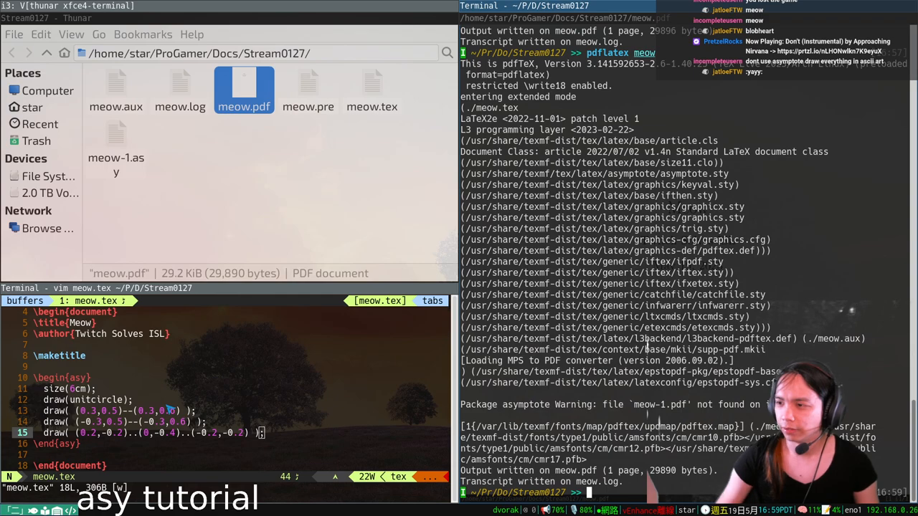
{"action": "key", "text": "super+Right"}
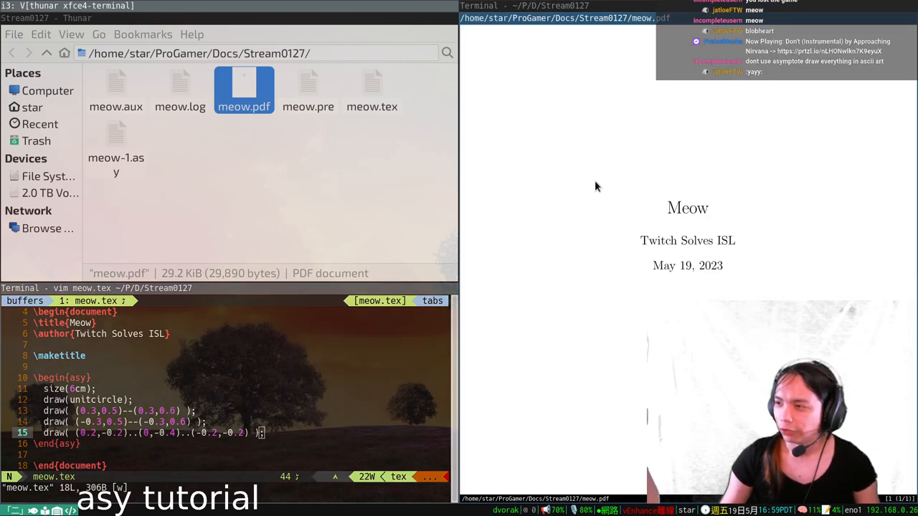
{"action": "scroll", "coordinate": [594, 180], "scroll_direction": "down", "scroll_amount": 3}
{"action": "mouse_move", "coordinate": [608, 286]}
{"action": "left_mouse_down"}
{"action": "mouse_move", "coordinate": [600, 133]}
{"action": "mouse_move", "coordinate": [730, 215]}
{"action": "left_mouse_up"}
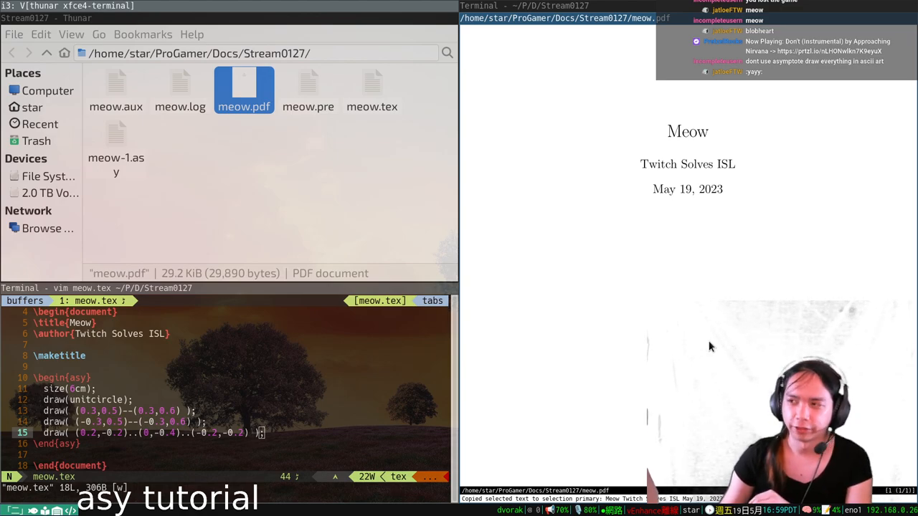
{"action": "key", "text": "q"}
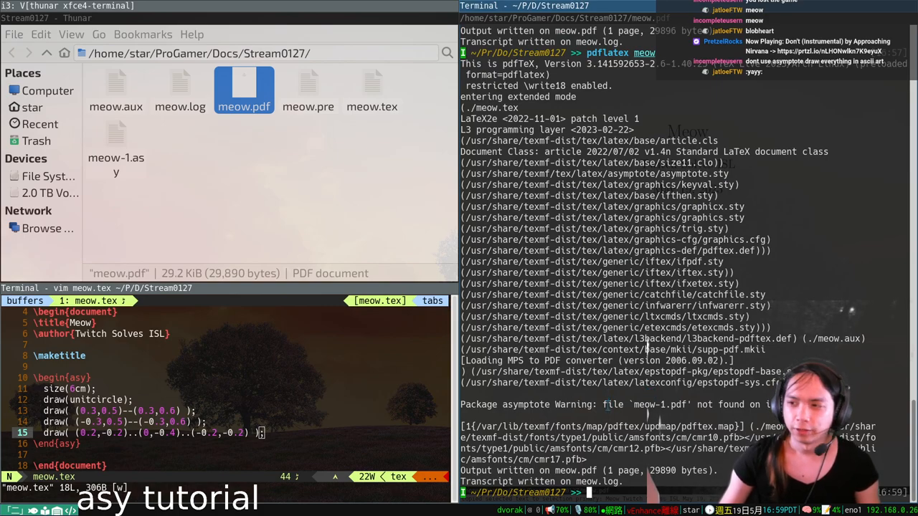
Inspect the meow-1.pdf not found warning, then clear the terminal
{"action": "triple_click", "coordinate": [597, 405]}
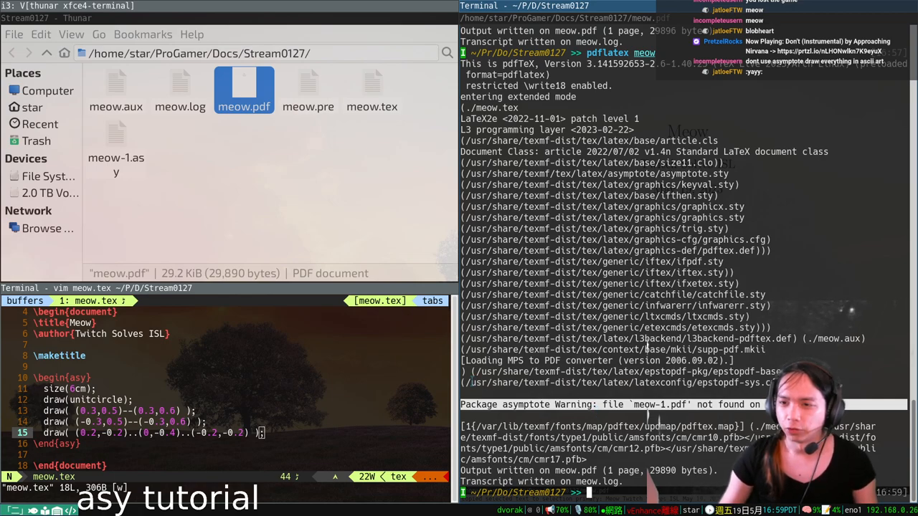
{"action": "left_click", "coordinate": [753, 228]}
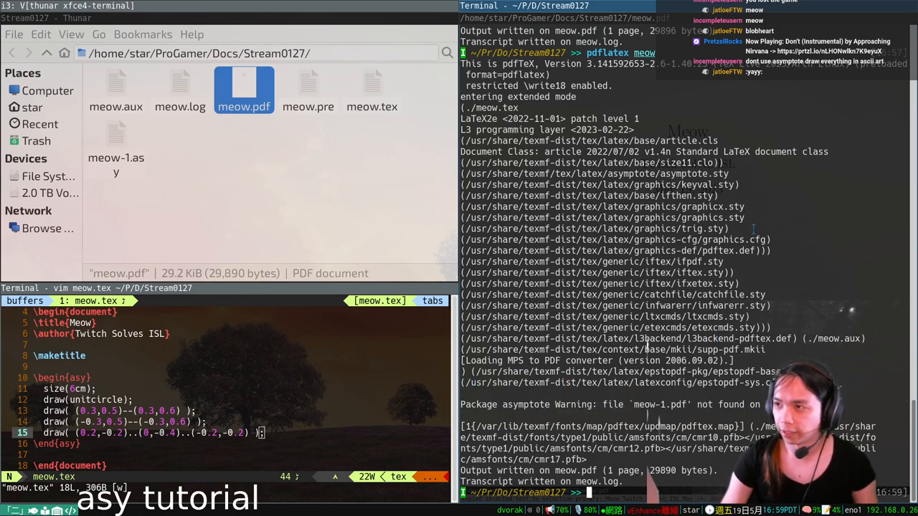
{"action": "key", "text": "ctrl+l"}
{"action": "type", "text": "ls"}
{"action": "key", "text": "Return"}
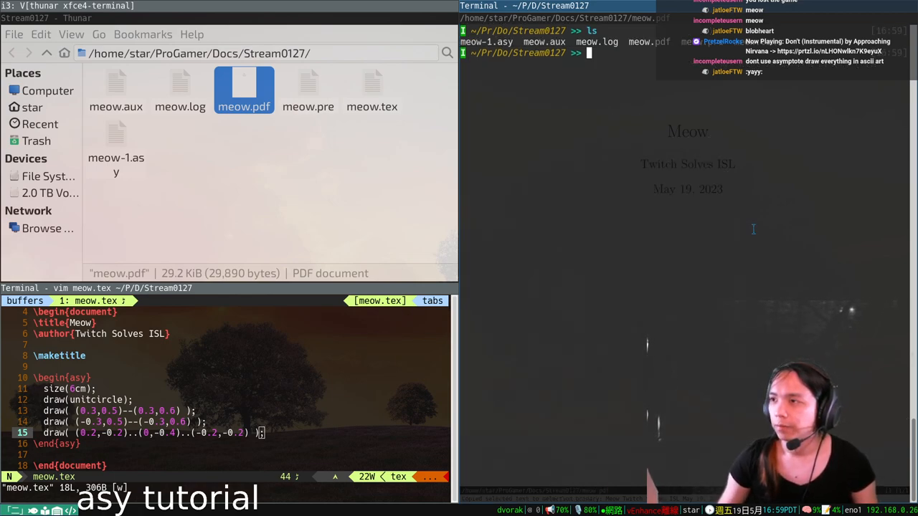
{"action": "left_click", "coordinate": [279, 248]}
{"action": "left_click", "coordinate": [117, 138]}
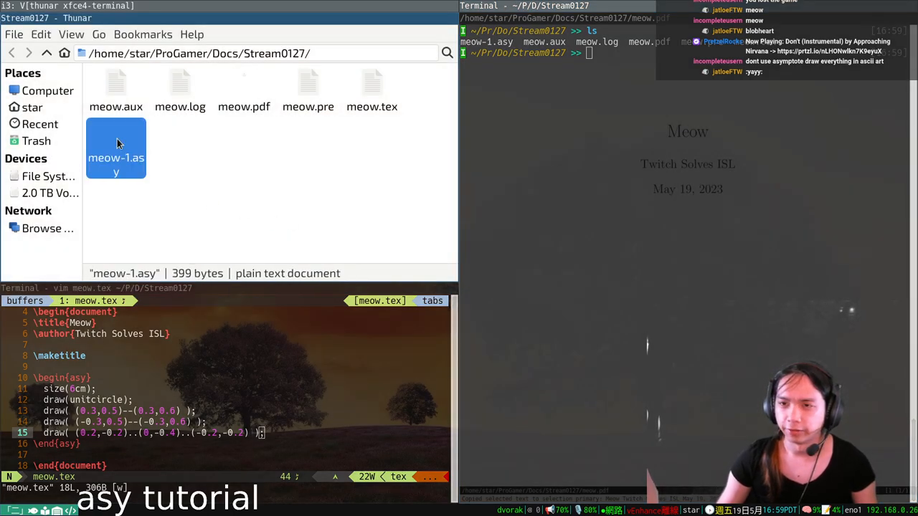
{"action": "left_click", "coordinate": [159, 160]}
{"action": "left_click", "coordinate": [122, 159]}
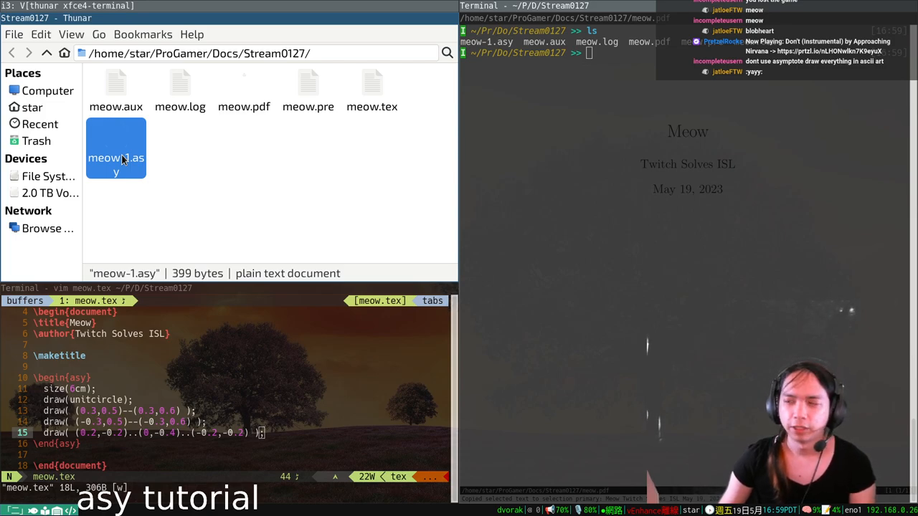
{"action": "left_click", "coordinate": [704, 130]}
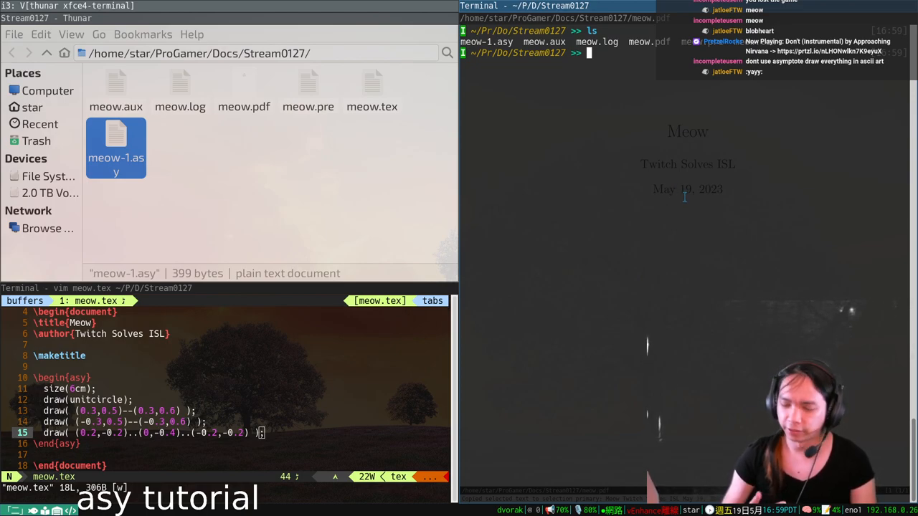
{"action": "type", "text": "asy meow"}
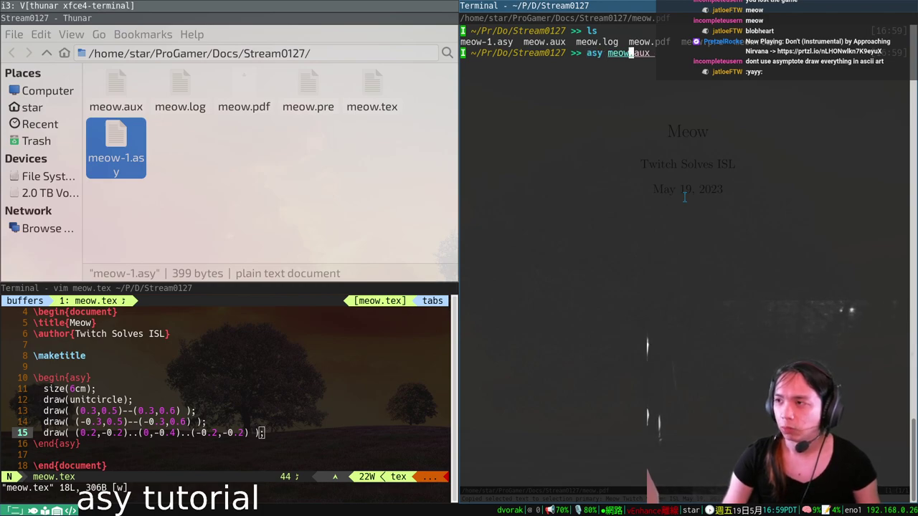
Print meow-1.asy with cat and look over its size and draw lines
{"action": "key", "text": "Up"}
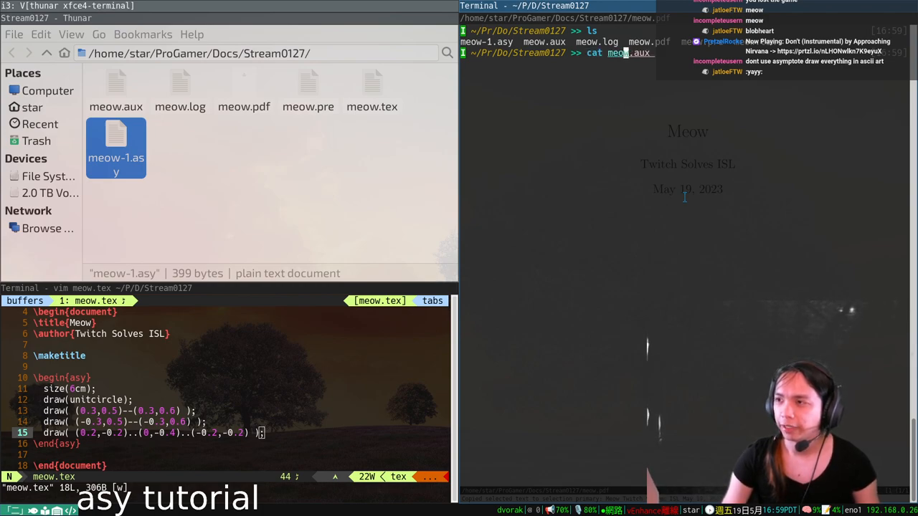
{"action": "type", "text": "w-1.asy"}
{"action": "key", "text": "Return"}
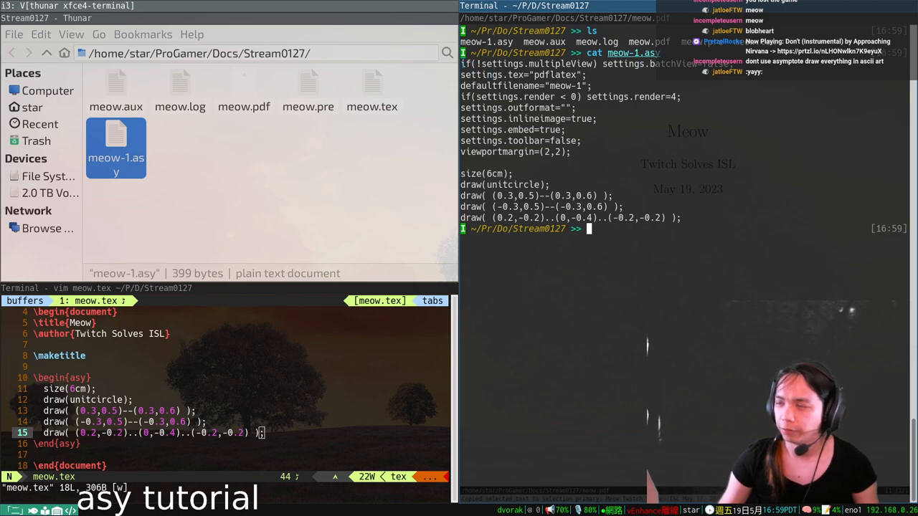
{"action": "left_click_drag", "start_coordinate": [684, 218], "coordinate": [474, 165]}
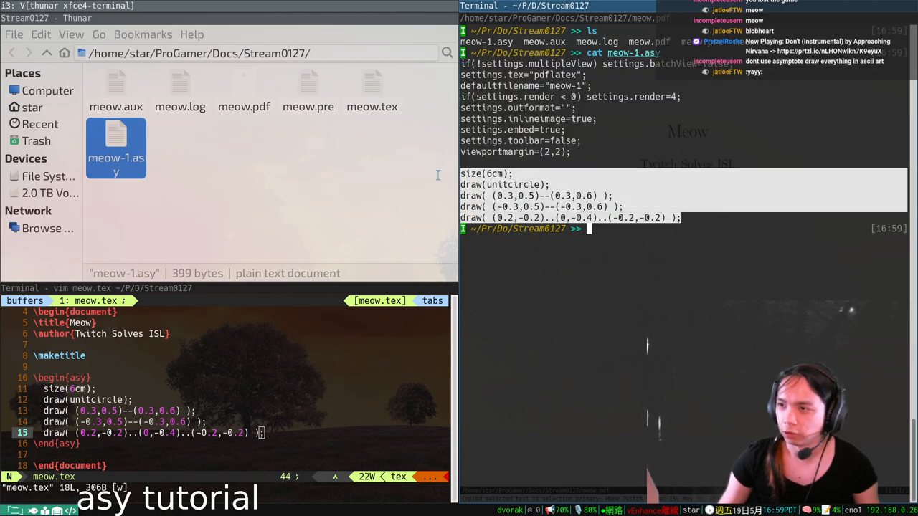
{"action": "left_click", "coordinate": [683, 218]}
{"action": "left_click_drag", "start_coordinate": [684, 218], "coordinate": [424, 166]}
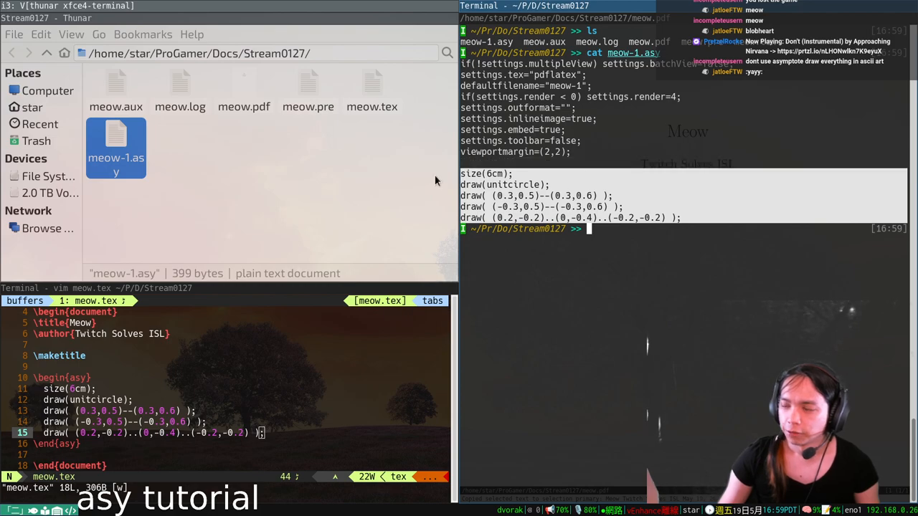
{"action": "left_click", "coordinate": [577, 167]}
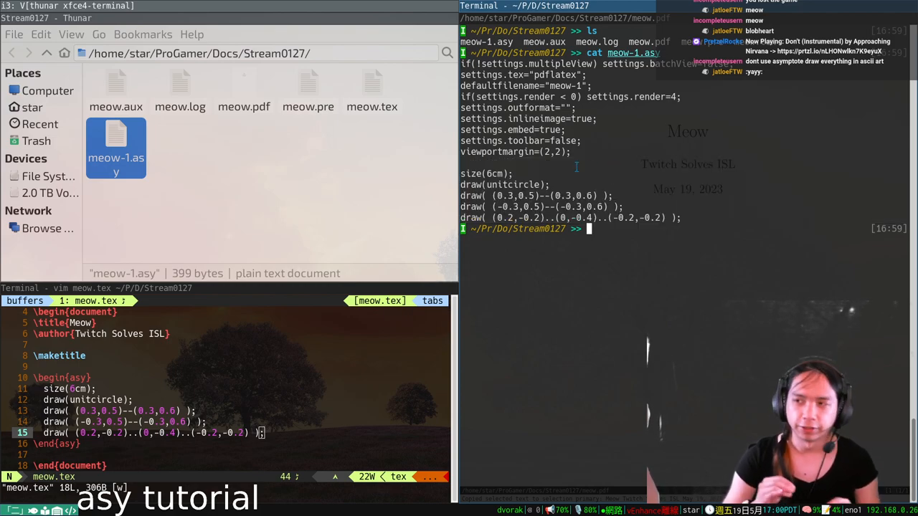
{"action": "type", "text": "a"}
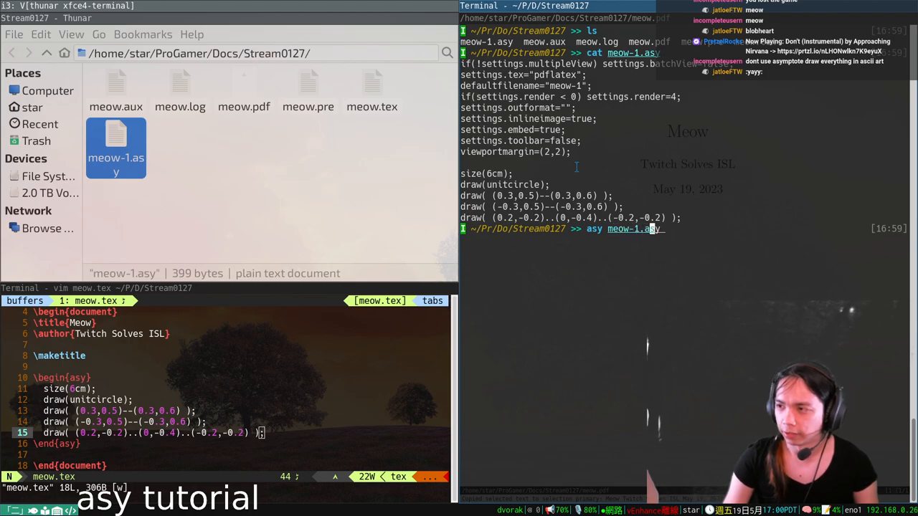
{"action": "type", "text": "sy"}
Compile meow-1.asy with asy and locate the resulting meow-1.pdf in Thunar
{"action": "key", "text": "Return"}
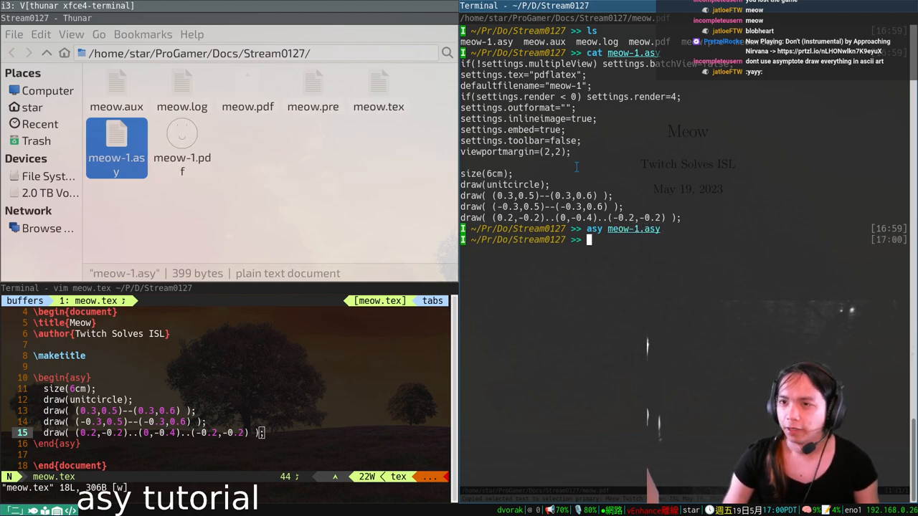
{"action": "left_click", "coordinate": [281, 198]}
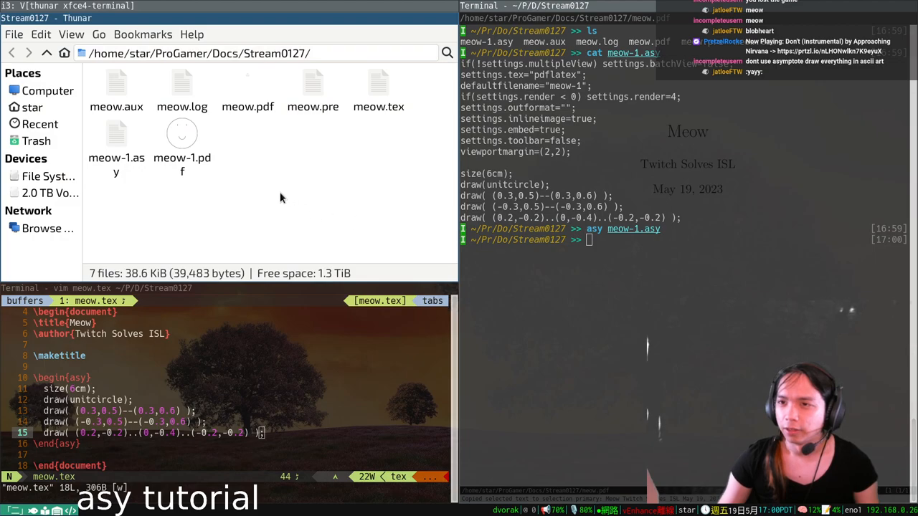
{"action": "double_click", "coordinate": [183, 137]}
{"action": "key", "text": "q"}
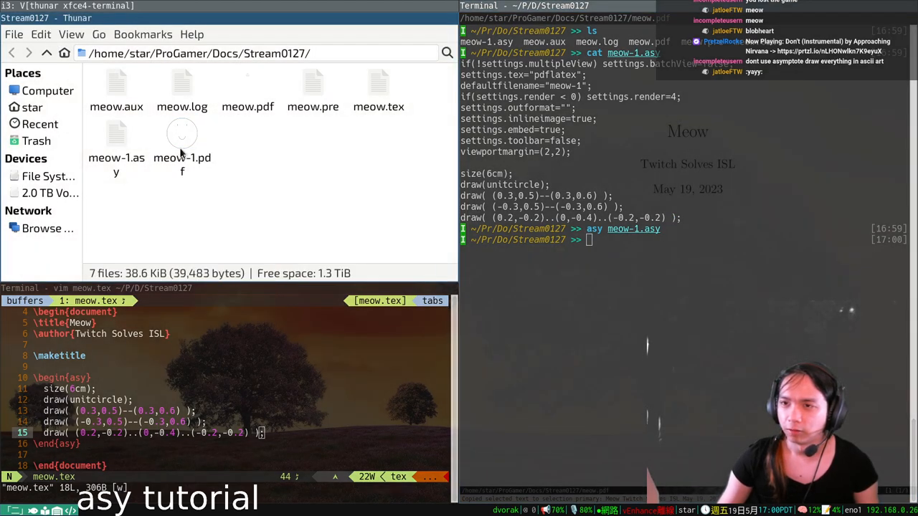
{"action": "left_click", "coordinate": [181, 149]}
{"action": "left_click", "coordinate": [259, 168]}
{"action": "left_click", "coordinate": [197, 154]}
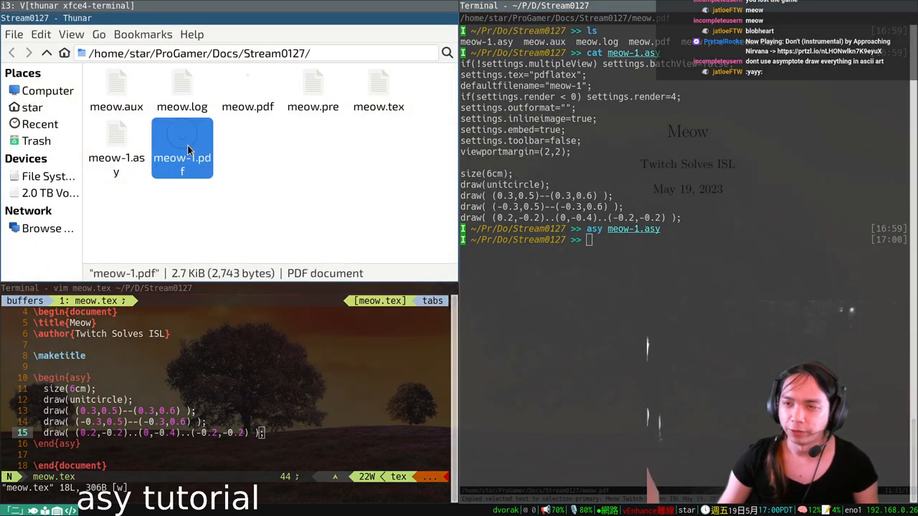
{"action": "left_click", "coordinate": [217, 140]}
View meow-1.pdf's smiley face in Zathura on the right half of the screen
{"action": "double_click", "coordinate": [186, 144]}
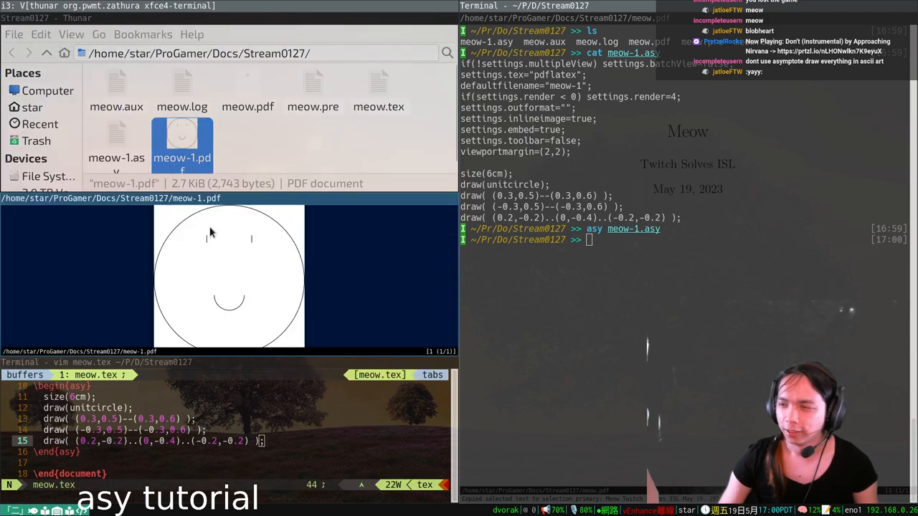
{"action": "key", "text": "super+shift+Right"}
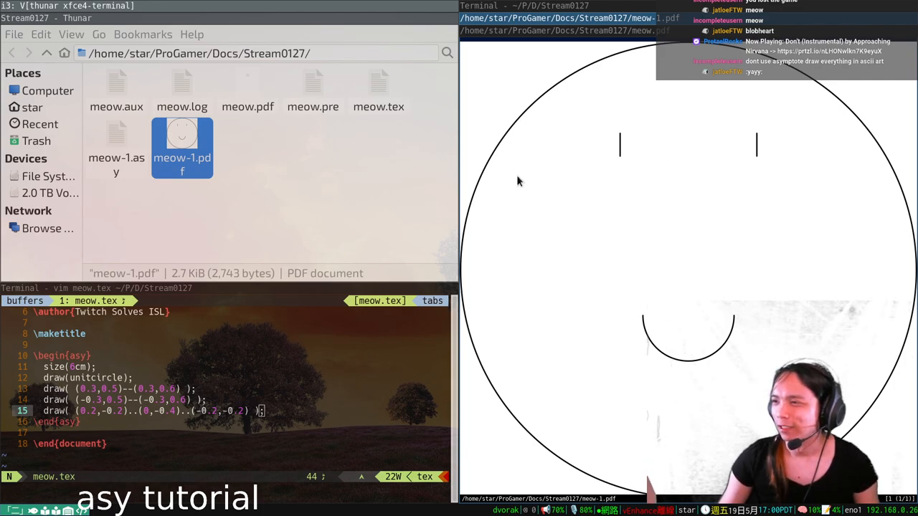
Recompile meow.tex with pdflatex and view the smiley embedded beneath the title in meow.pdf
{"action": "key", "text": "q"}
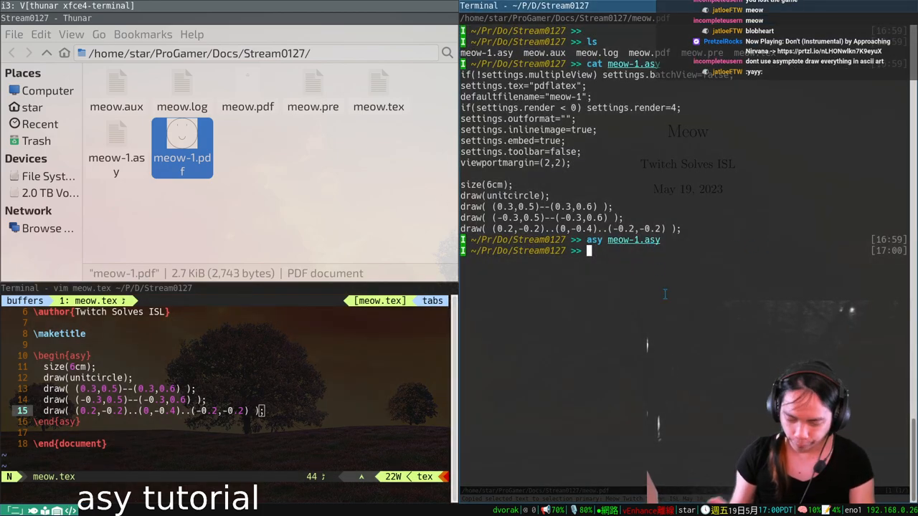
{"action": "type", "text": "pdflatex meow"}
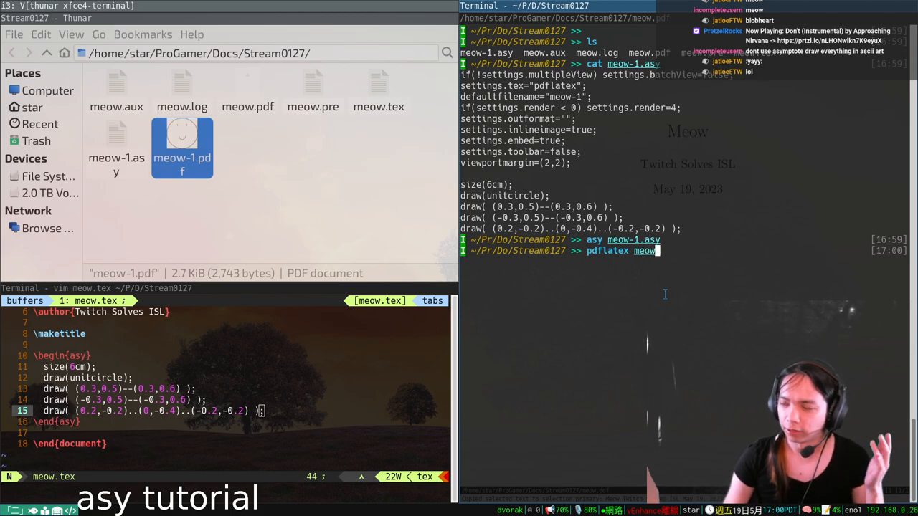
{"action": "key", "text": "Return"}
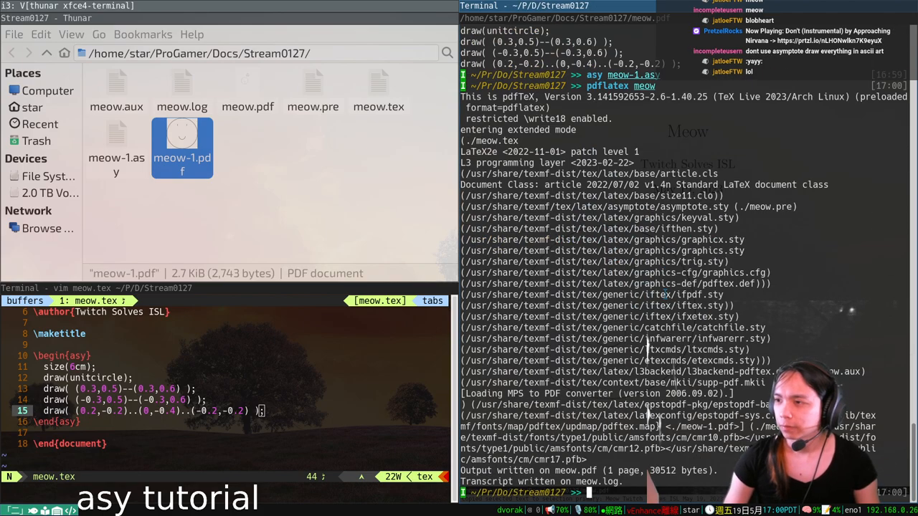
{"action": "key", "text": "super+Right"}
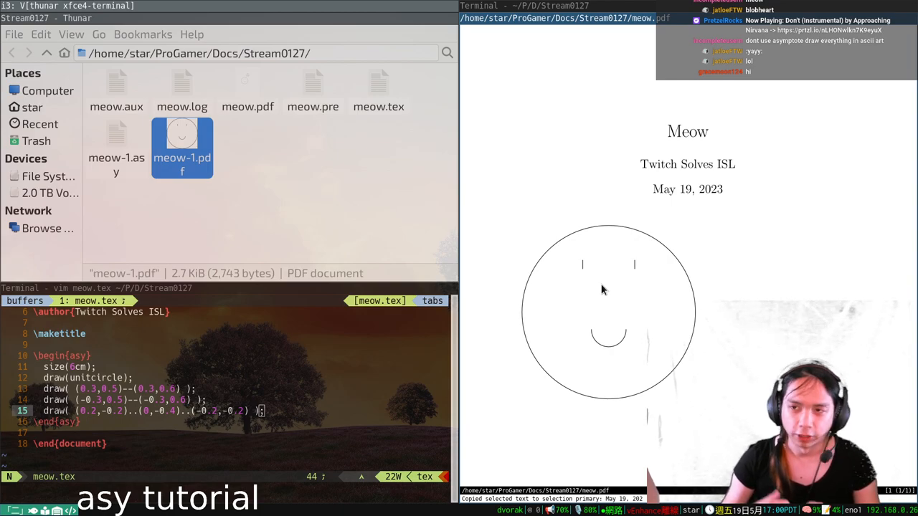
{"action": "left_click", "coordinate": [111, 138]}
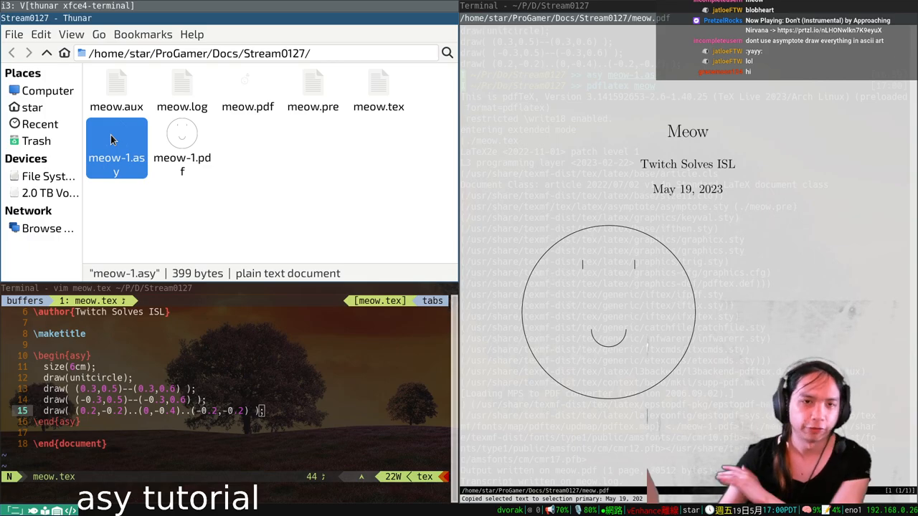
{"action": "left_click", "coordinate": [351, 163]}
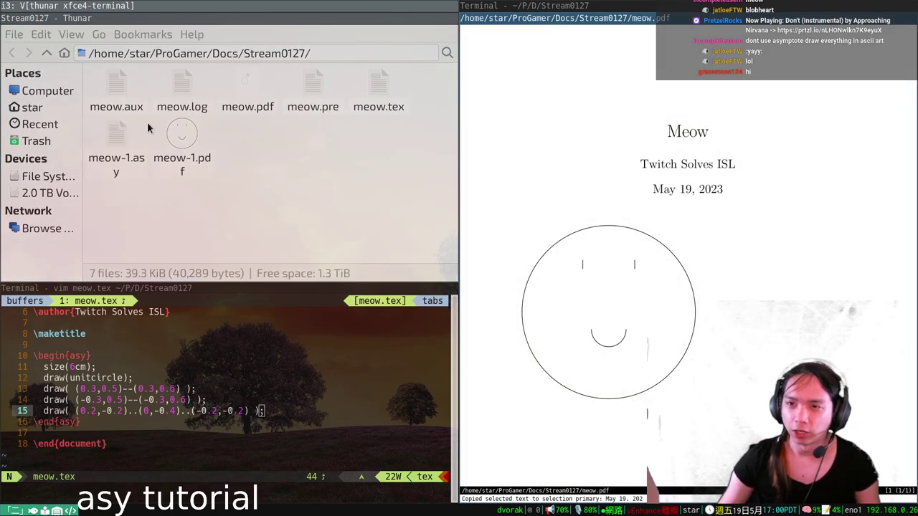
{"action": "left_click", "coordinate": [116, 149]}
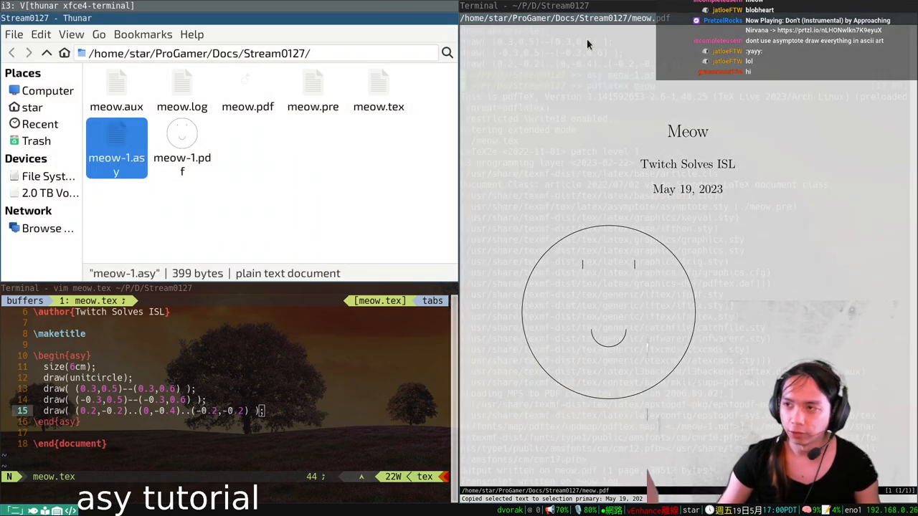
Review the asy meow-1.asy command and the meow-1.pdf file behind the embedded figure
{"action": "key", "text": "q"}
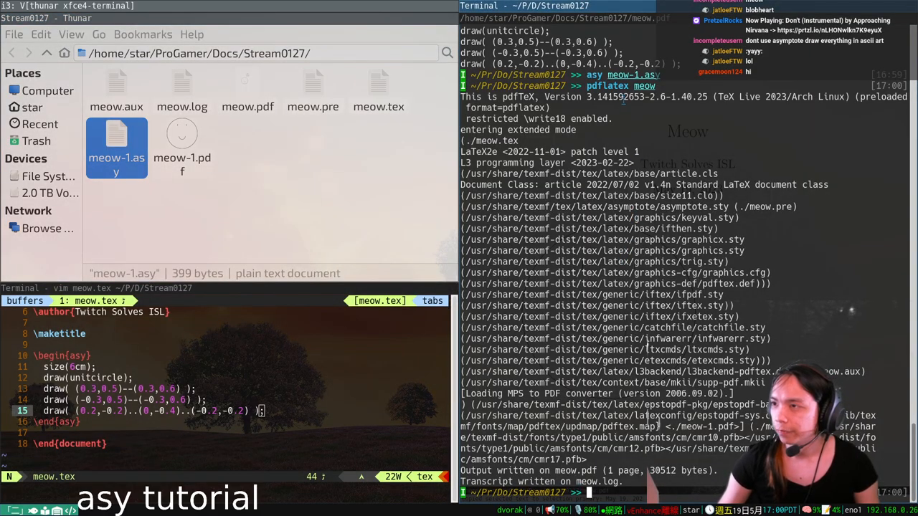
{"action": "triple_click", "coordinate": [648, 75]}
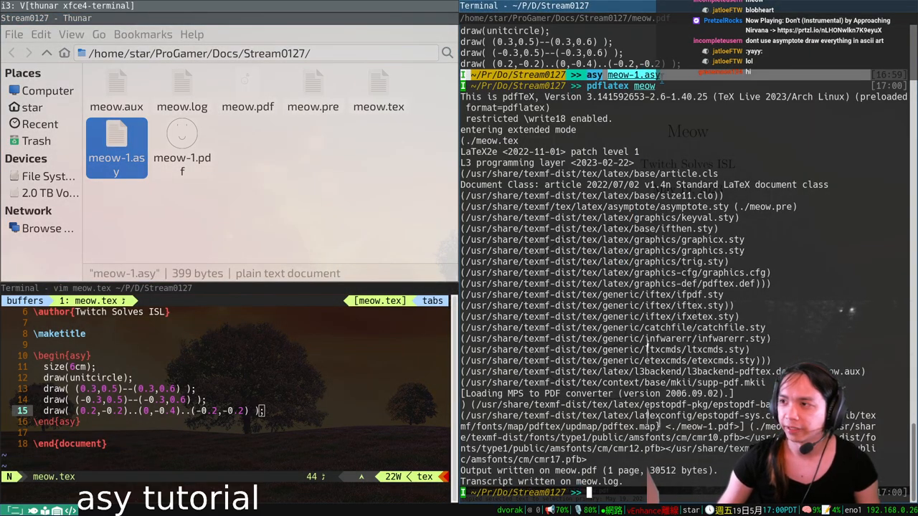
{"action": "key", "text": "super+Right"}
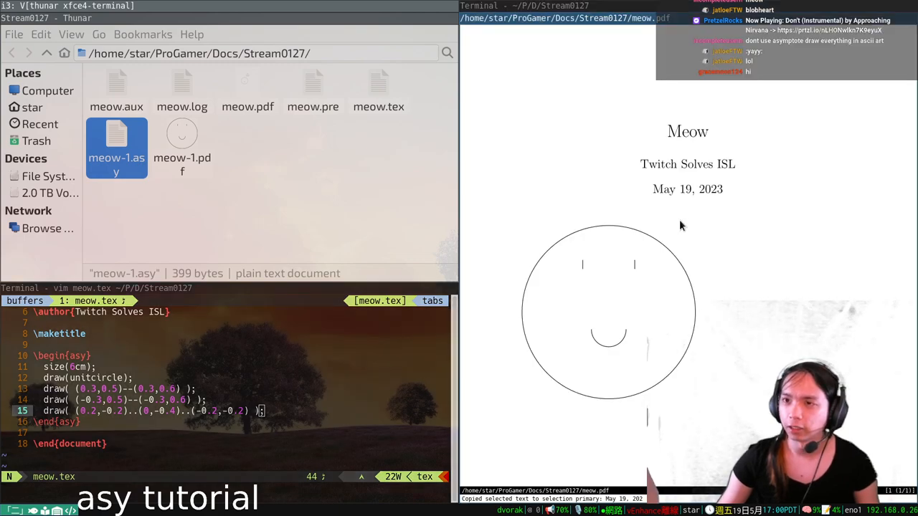
{"action": "left_click", "coordinate": [179, 158]}
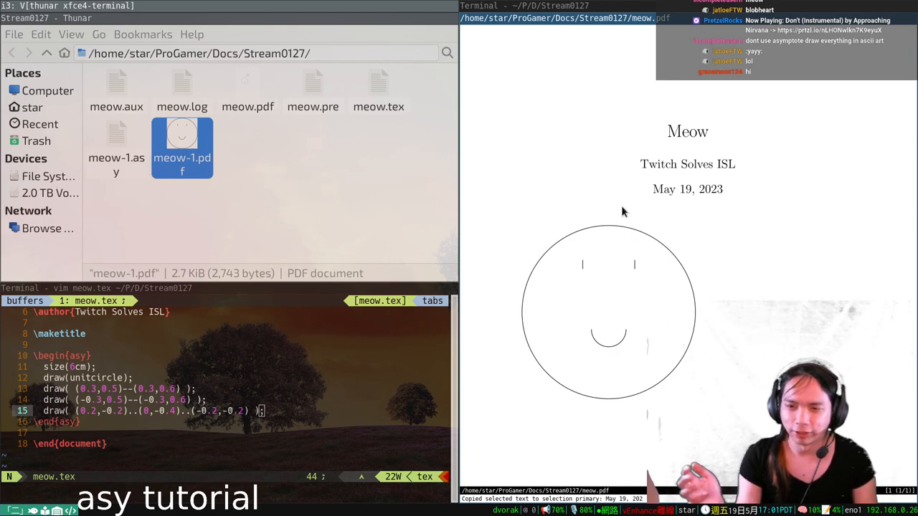
Lower both eye strokes on lines 13–14 to heights around 0.3–0.4
{"action": "left_click", "coordinate": [106, 411]}
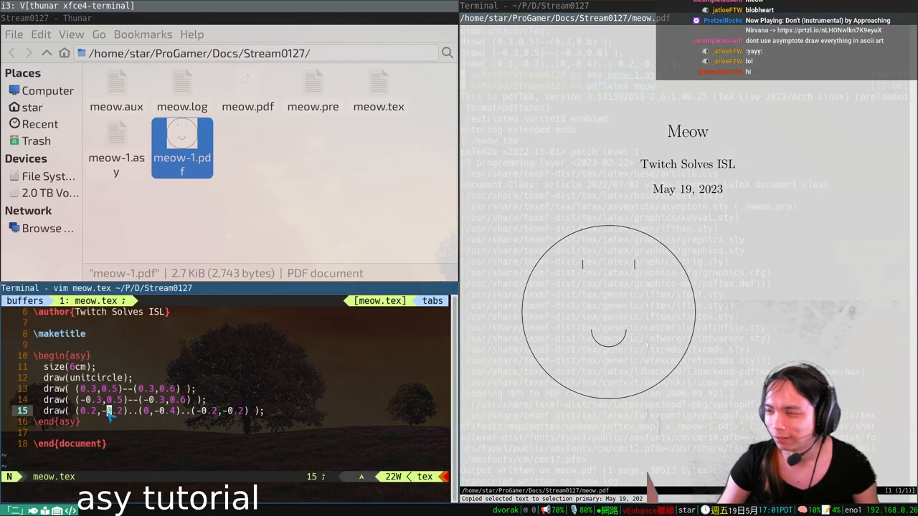
{"action": "left_click", "coordinate": [113, 389]}
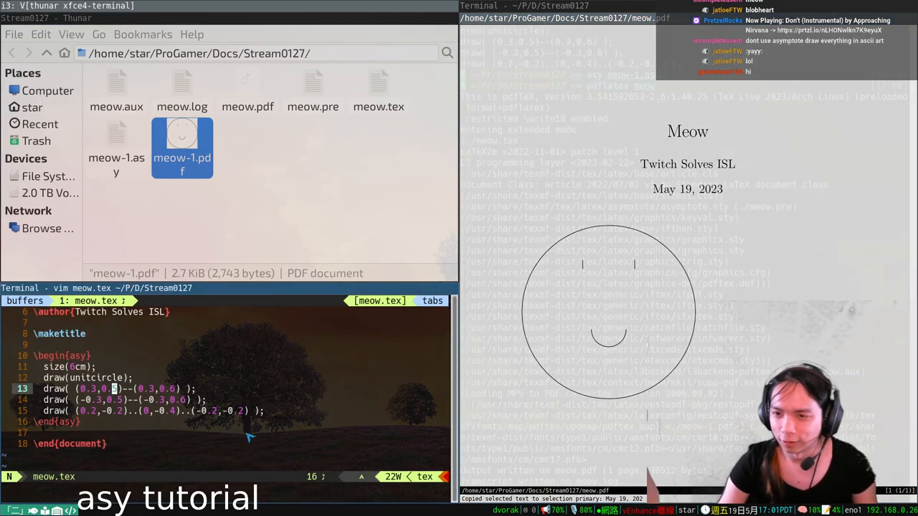
{"action": "key", "text": "r"}
{"action": "key", "text": "2"}
{"action": "key", "text": "r"}
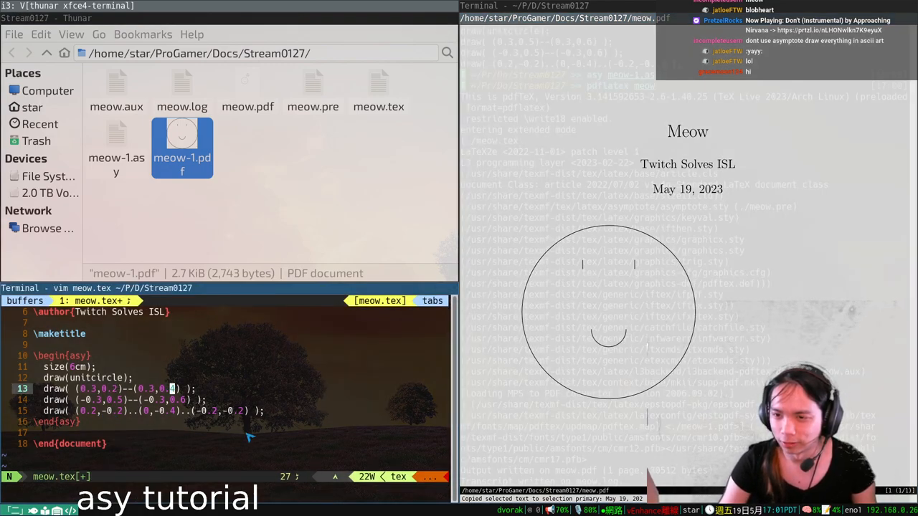
{"action": "key", "text": "3"}
{"action": "key", "text": "j"}
{"action": "key", "text": "f"}
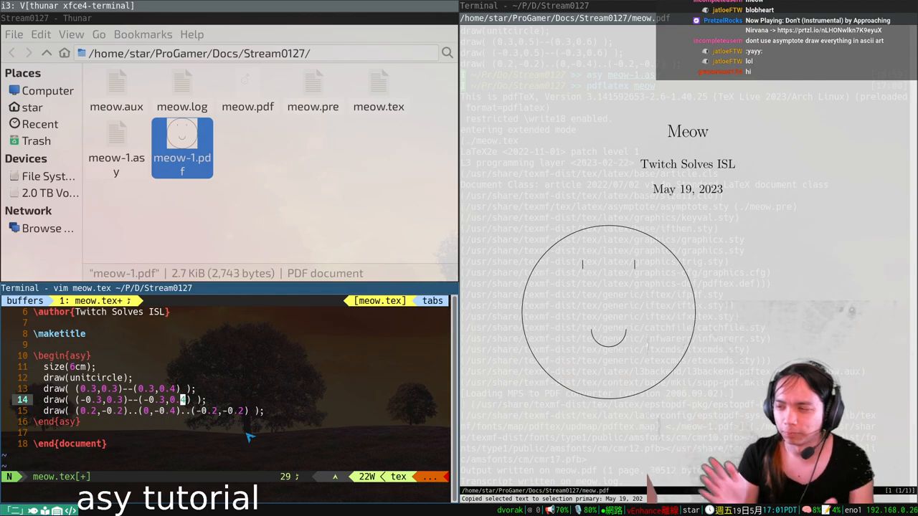
Widen the smile's endpoints to (0.6,-0.2) and (-0.6,-0.2) and save meow.tex
{"action": "key", "text": "j"}
{"action": "key", "text": "0"}
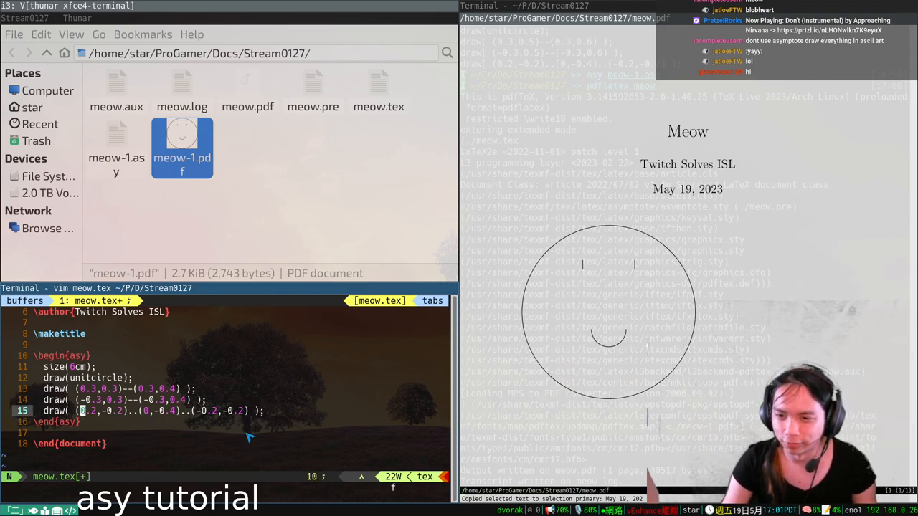
{"action": "type", "text": "6"}
{"action": "key", "text": "dollar"}
{"action": "key", "text": "b"}
{"action": "key", "text": "b"}
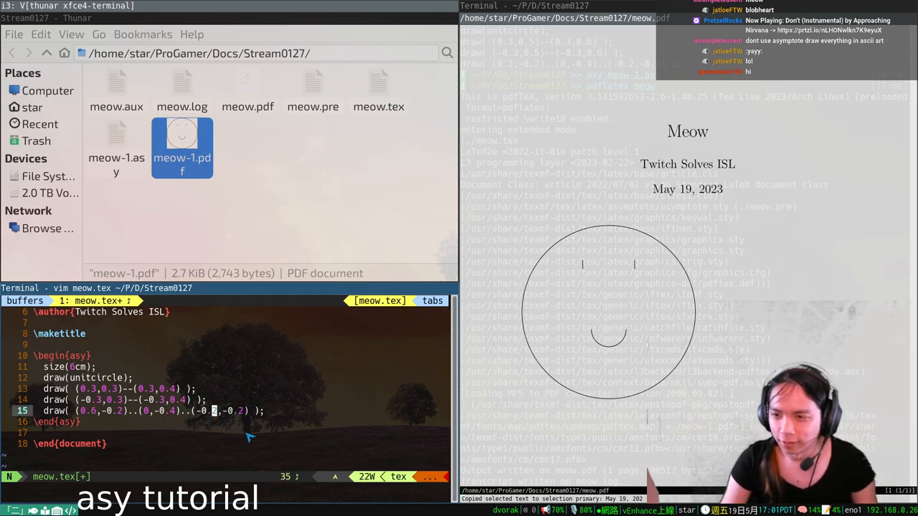
{"action": "type", "text": ":w"}
{"action": "type", "text": "6"}
{"action": "key", "text": "Return"}
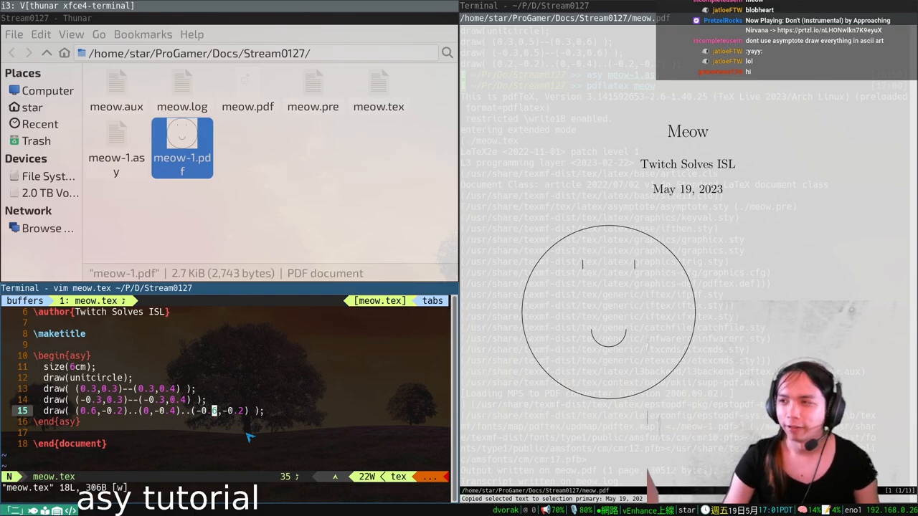
{"action": "key", "text": "super+Right"}
{"action": "type", "text": "pdflatex meo"}
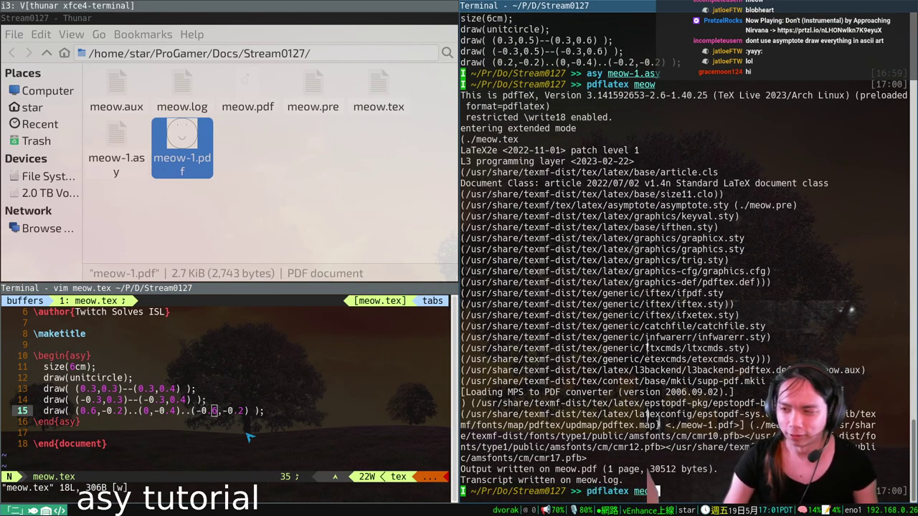
Recompile with pdflatex, rerun asy on meow-1.asy, then pdflatex meow once more
{"action": "key", "text": "Return"}
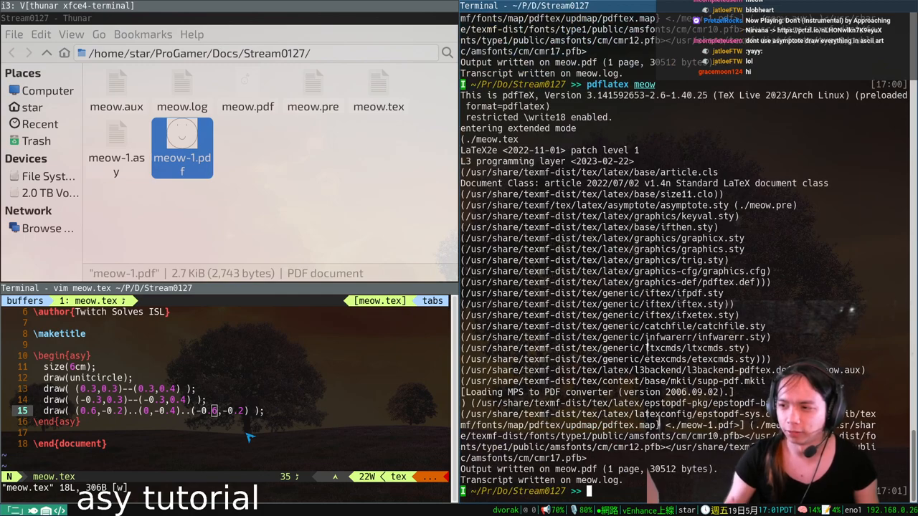
{"action": "left_click", "coordinate": [114, 147]}
{"action": "type", "text": "asy meow"}
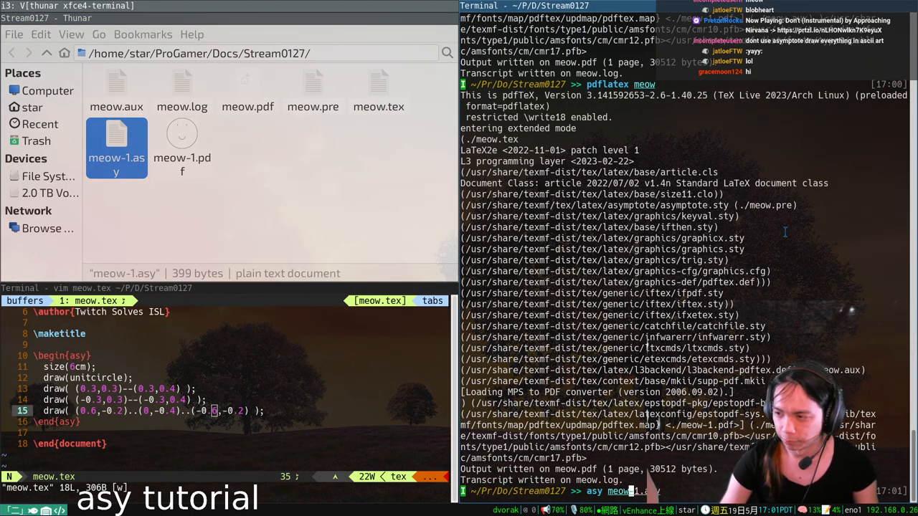
{"action": "type", "text": "-1.asy"}
{"action": "key", "text": "Return"}
{"action": "type", "text": "pdf meow"}
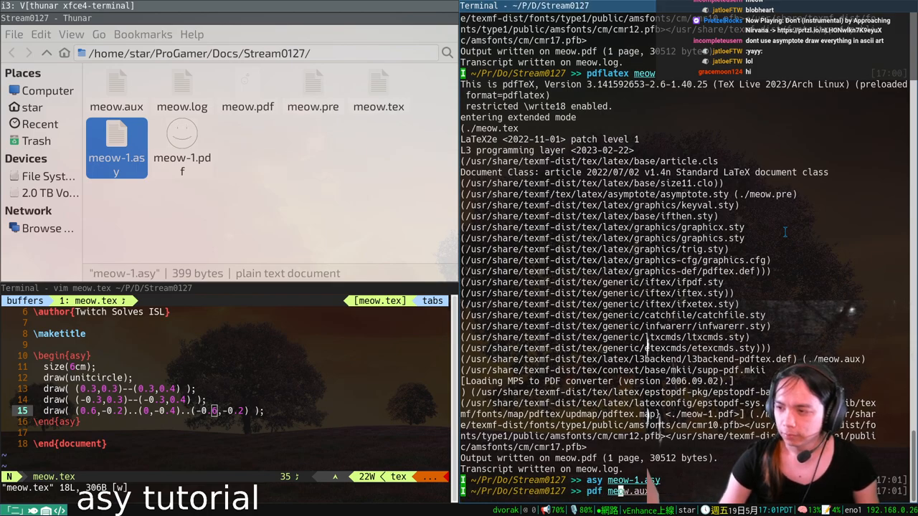
{"action": "key", "text": "Tab"}
{"action": "key", "text": "ctrl+c"}
{"action": "type", "text": "pdflatex"}
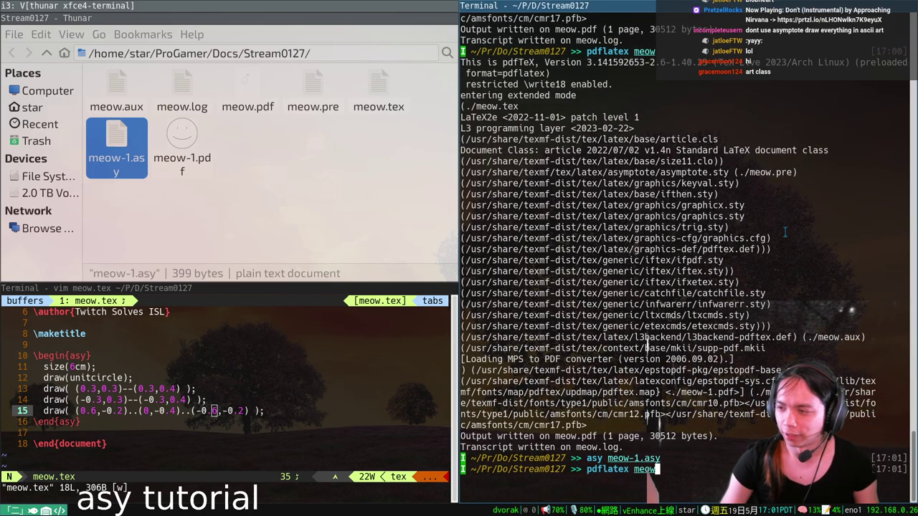
{"action": "key", "text": "Return"}
{"action": "type", "text": "zathura meow"}
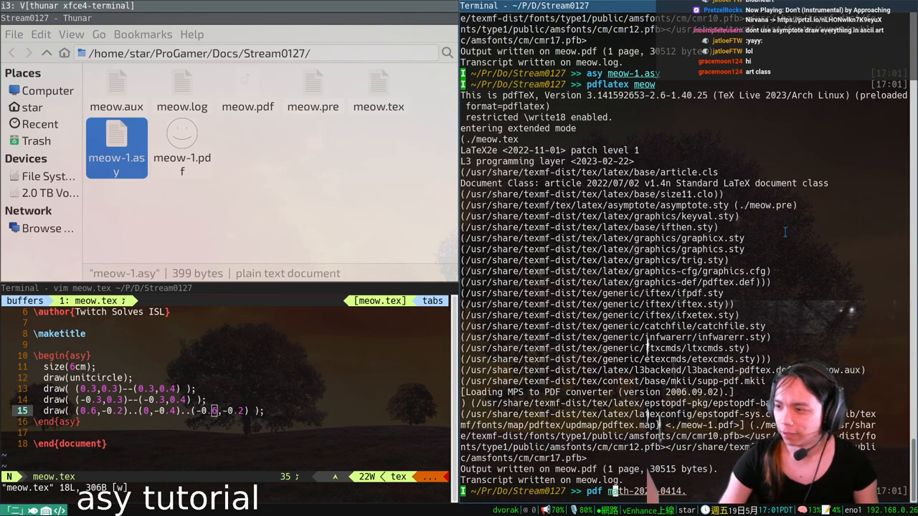
View the rebuilt meow.pdf with the wider smile in zathura, then quit the viewer
{"action": "key", "text": "Tab"}
{"action": "key", "text": "Return"}
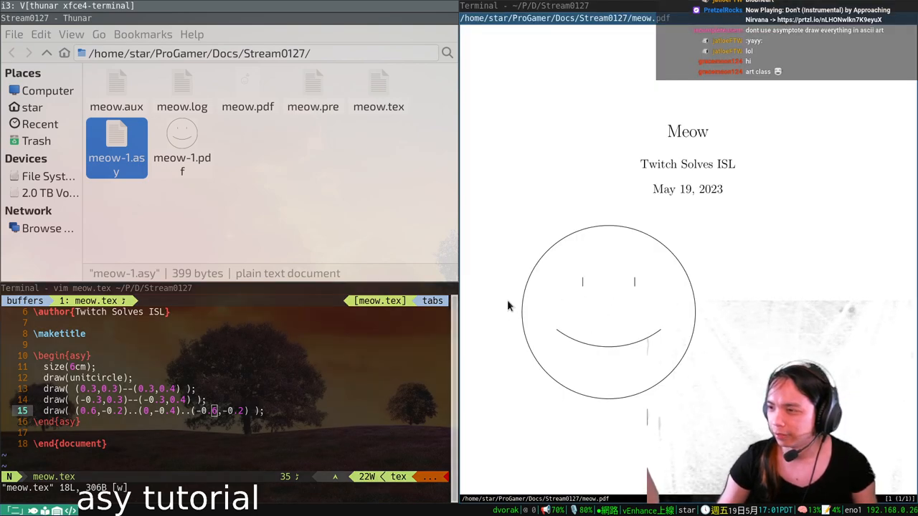
{"action": "left_click_drag", "start_coordinate": [509, 305], "coordinate": [683, 380]}
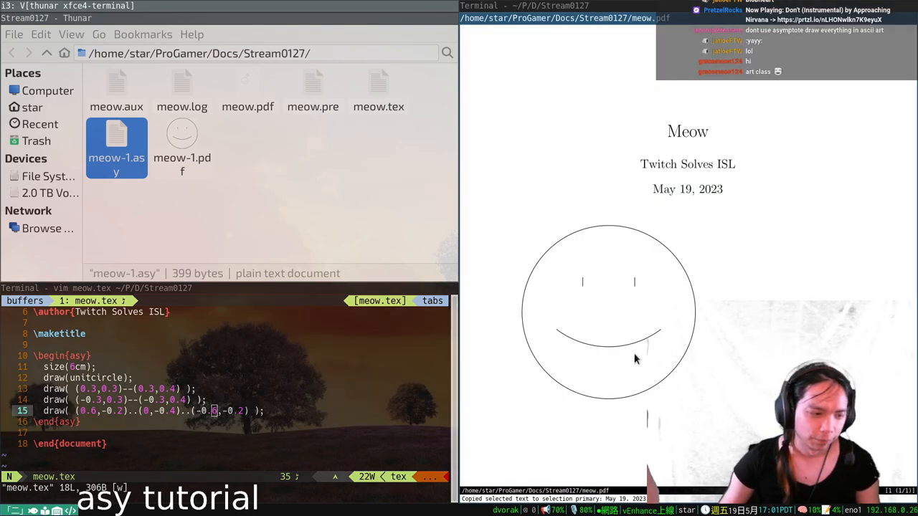
{"action": "key", "text": "q"}
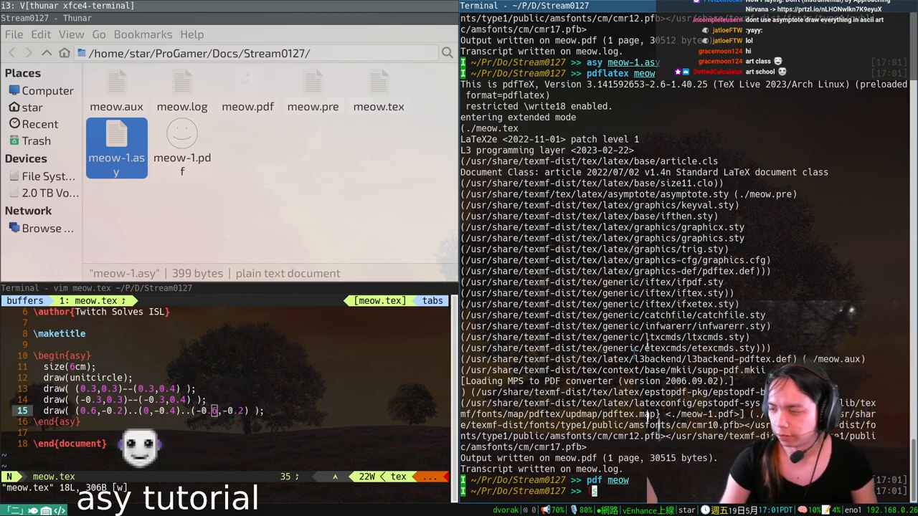
{"action": "type", "text": "latexmk --help"}
Show latexmk --help and scroll through its option listing
{"action": "key", "text": "Return"}
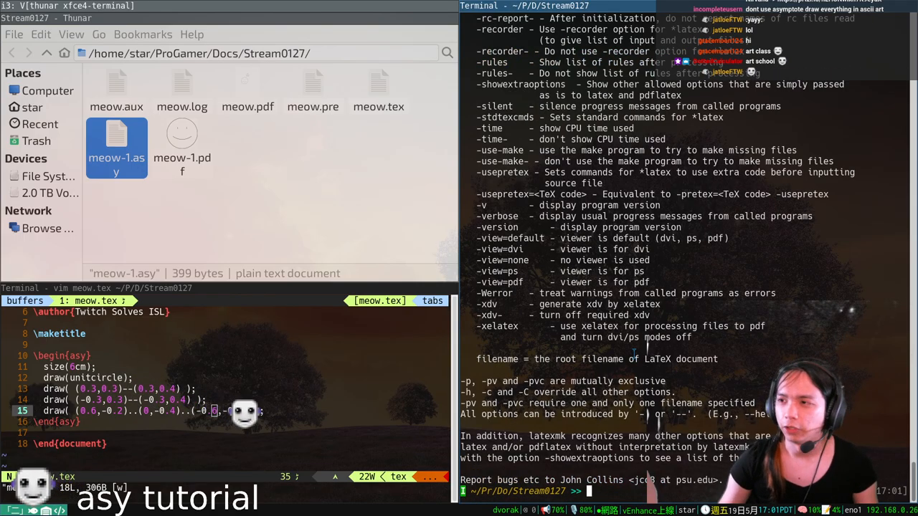
{"action": "scroll", "coordinate": [647, 348], "scroll_direction": "up", "scroll_amount": 5}
{"action": "scroll", "coordinate": [648, 348], "scroll_direction": "up", "scroll_amount": 5}
{"action": "scroll", "coordinate": [647, 348], "scroll_direction": "up", "scroll_amount": 5}
{"action": "scroll", "coordinate": [648, 347], "scroll_direction": "up", "scroll_amount": 5}
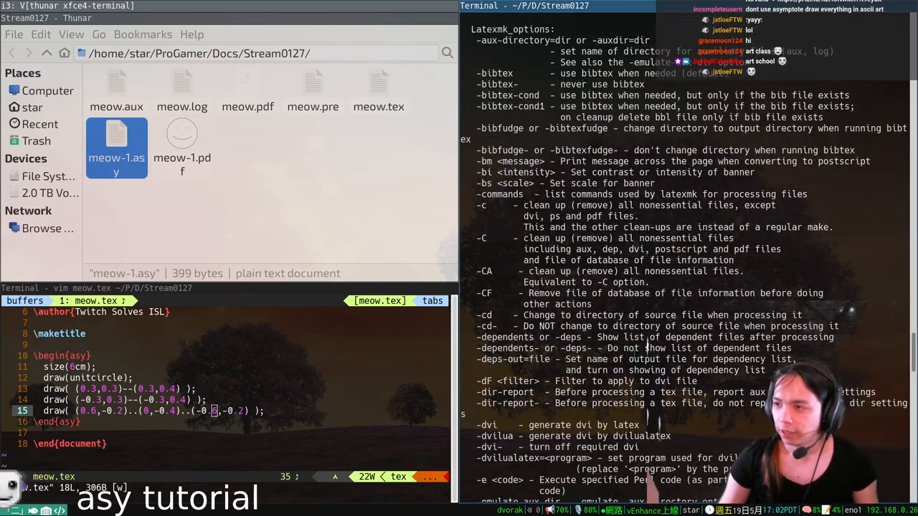
{"action": "scroll", "coordinate": [648, 348], "scroll_direction": "up", "scroll_amount": 10}
{"action": "scroll", "coordinate": [648, 348], "scroll_direction": "down", "scroll_amount": 3}
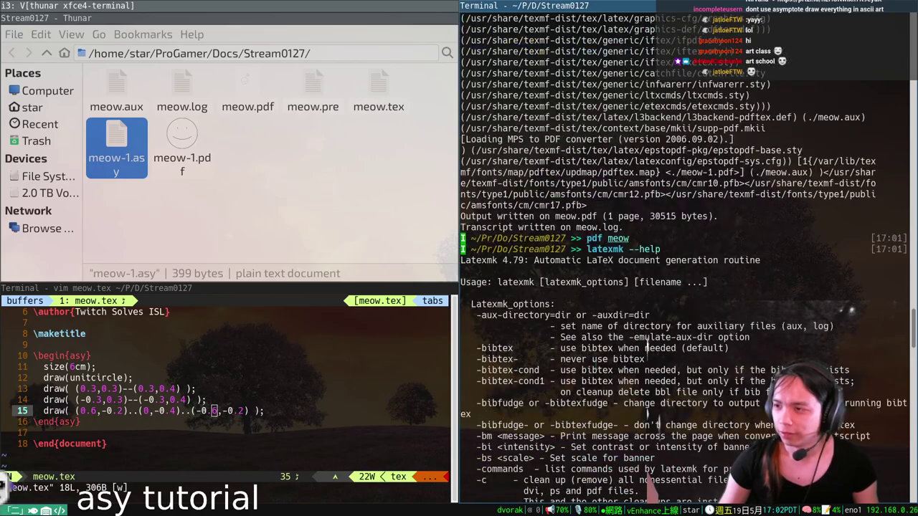
{"action": "triple_click", "coordinate": [515, 260]}
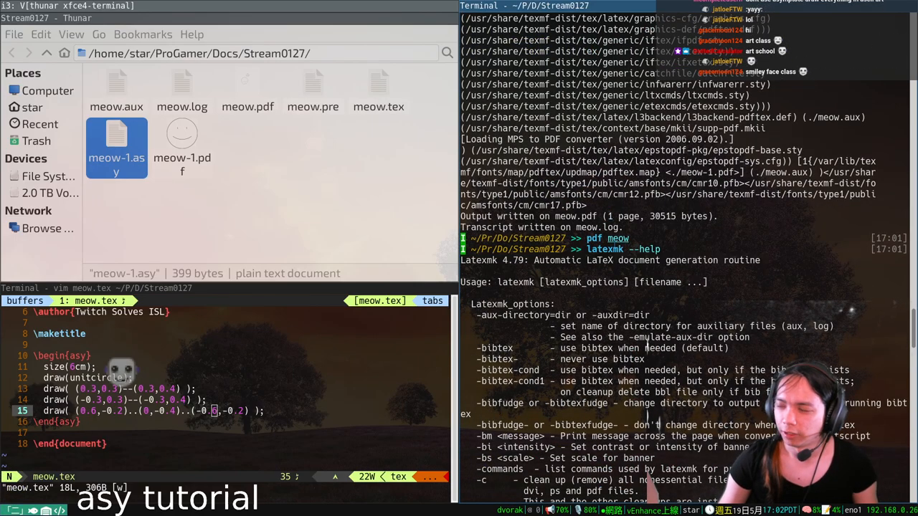
Clear the screen, list the folder, and build meow with latexmk
{"action": "key", "text": "ctrl+l"}
{"action": "type", "text": "ls"}
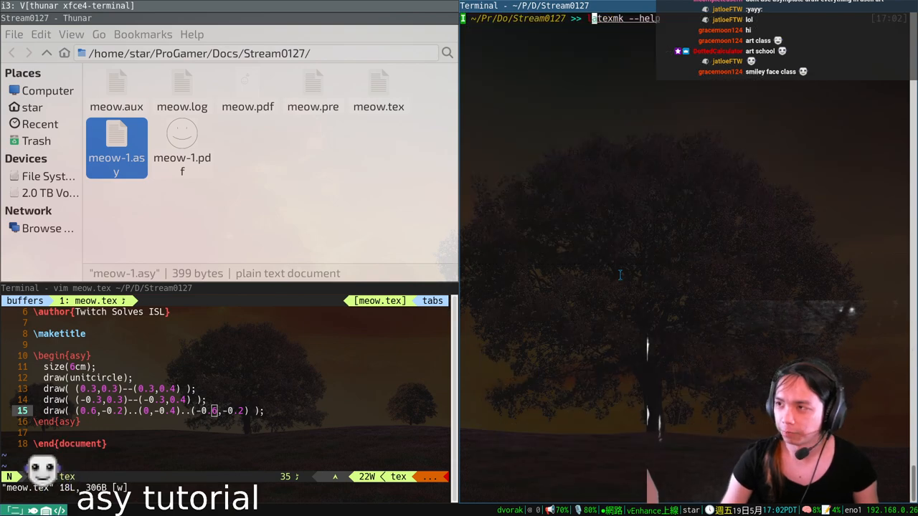
{"action": "key", "text": "Return"}
{"action": "type", "text": "latexmk meow"}
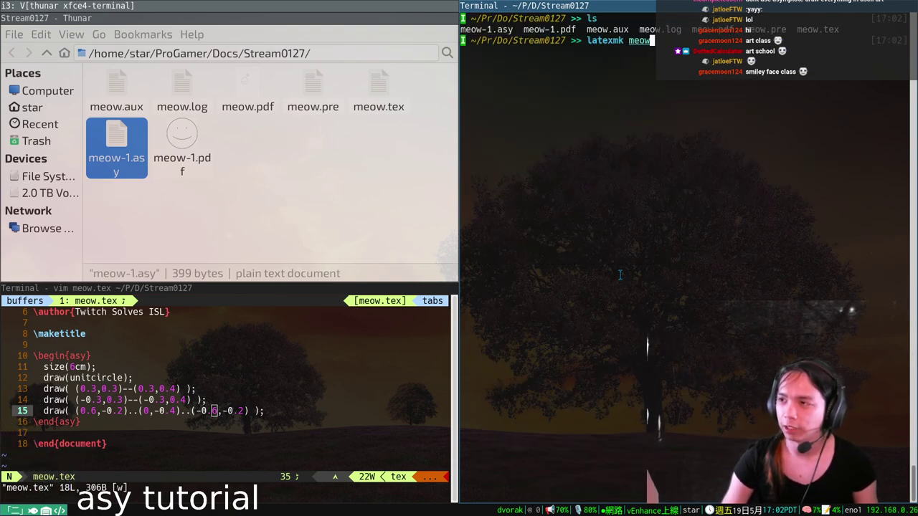
{"action": "key", "text": "Return"}
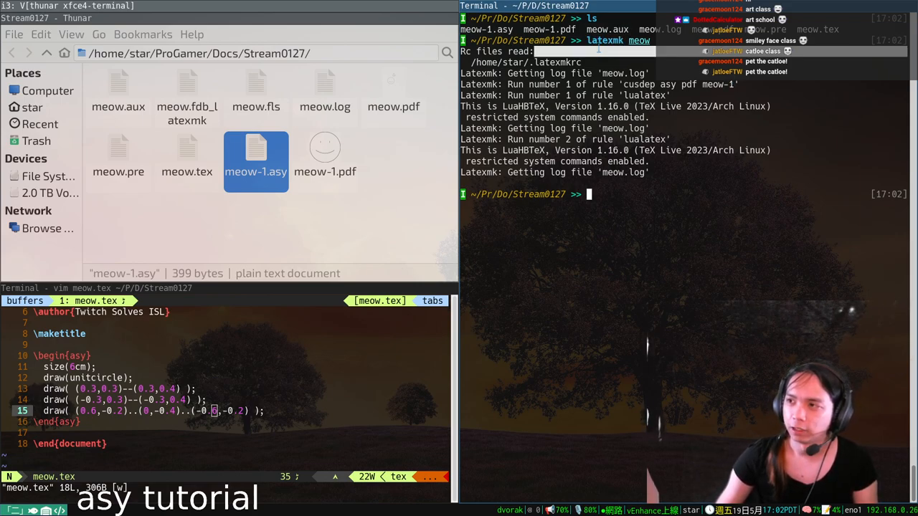
Print ~/.latexmkrc with cat, view it in bat highlighting the run_asy rules, then clear the prompt
{"action": "double_click", "coordinate": [605, 40]}
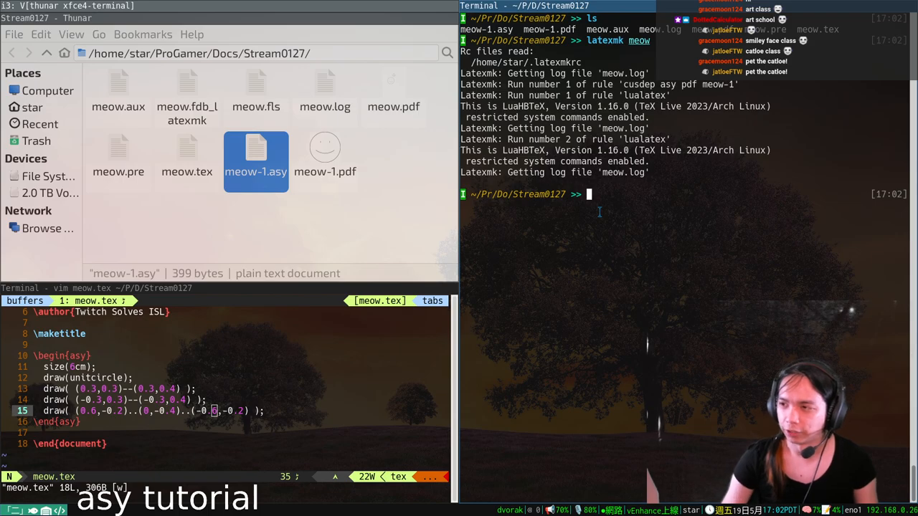
{"action": "type", "text": "cat ~/.latexmkrc"}
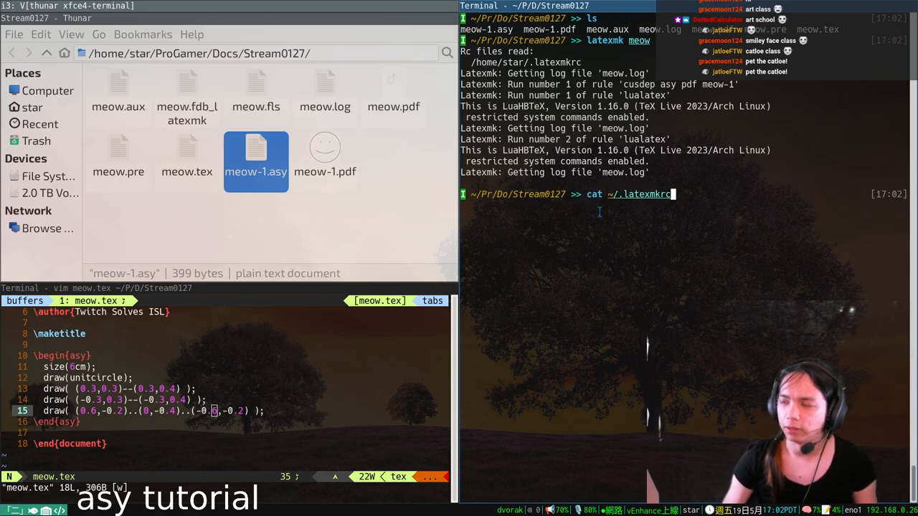
{"action": "key", "text": "Return"}
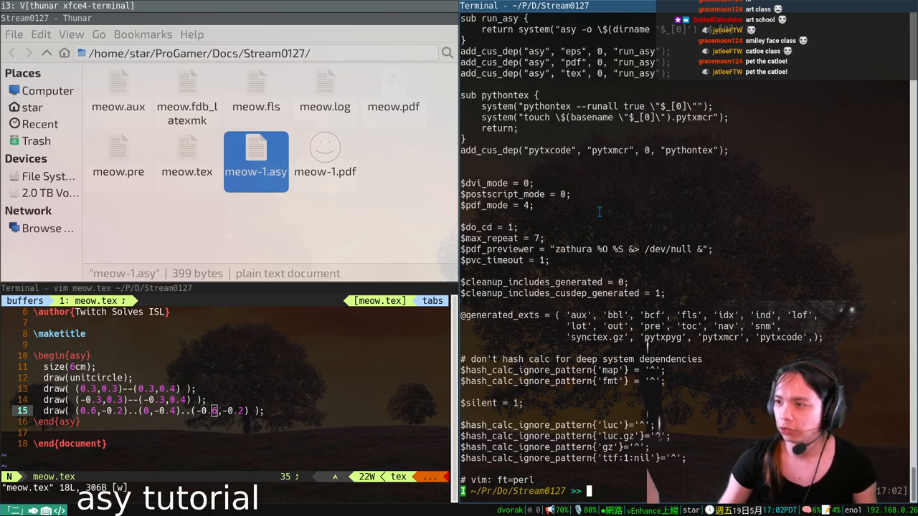
{"action": "scroll", "coordinate": [600, 212], "scroll_direction": "up", "scroll_amount": 5}
{"action": "key", "text": "ctrl+l"}
{"action": "type", "text": "bat ~/.latexmkrc"}
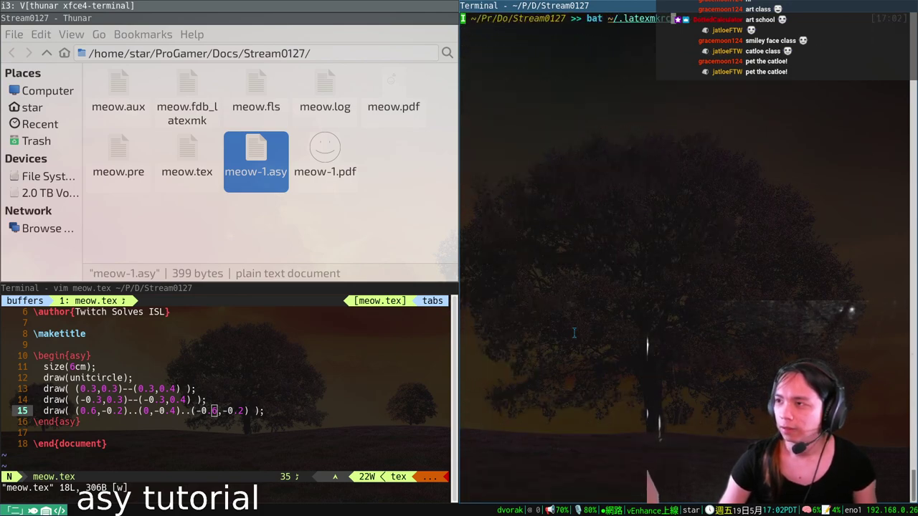
{"action": "key", "text": "Return"}
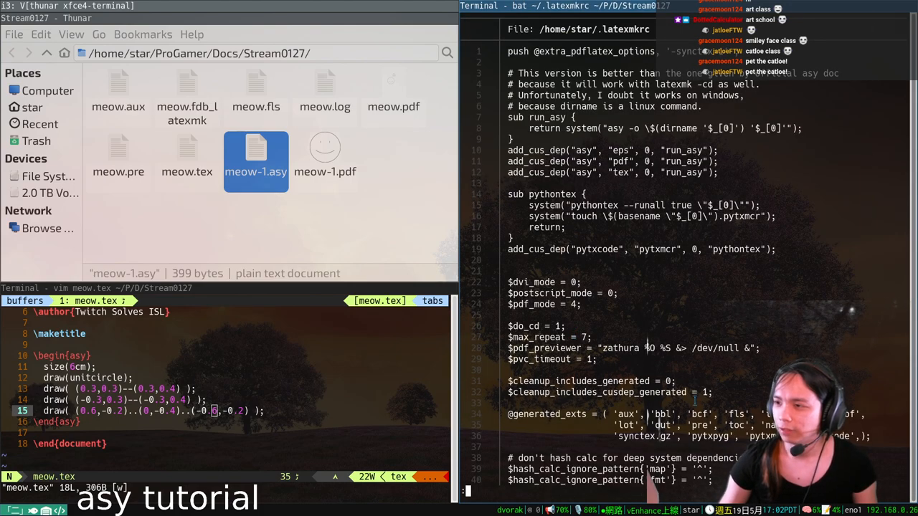
{"action": "scroll", "coordinate": [694, 400], "scroll_direction": "down", "scroll_amount": 3}
{"action": "scroll", "coordinate": [694, 401], "scroll_direction": "up", "scroll_amount": 3}
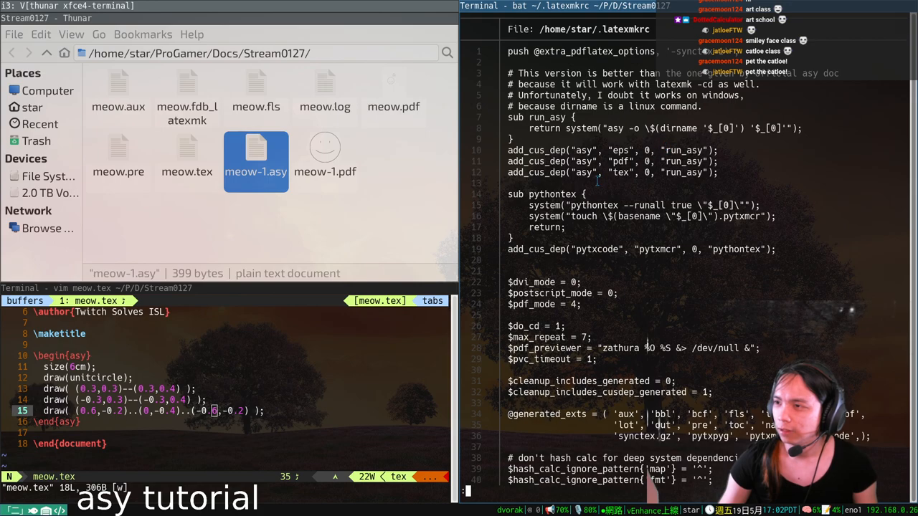
{"action": "left_click_drag", "start_coordinate": [597, 181], "coordinate": [488, 66]}
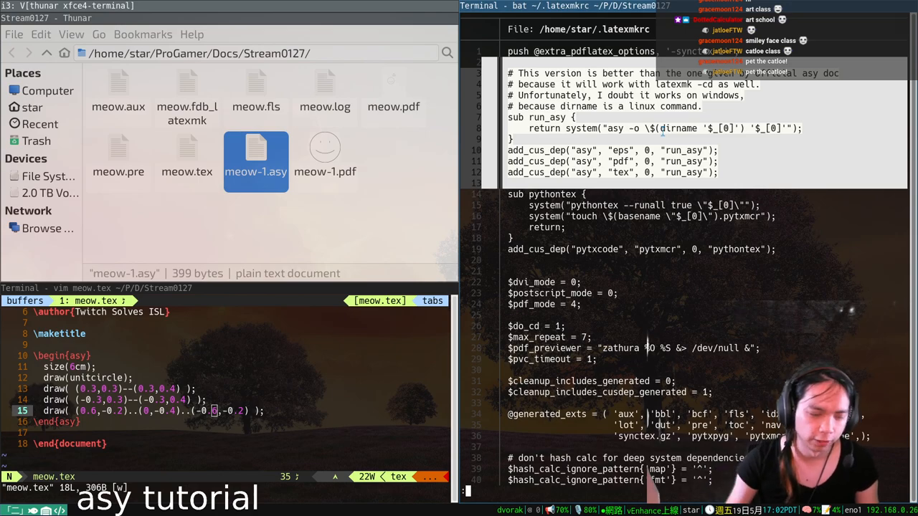
{"action": "key", "text": "q"}
{"action": "key", "text": "ctrl+l"}
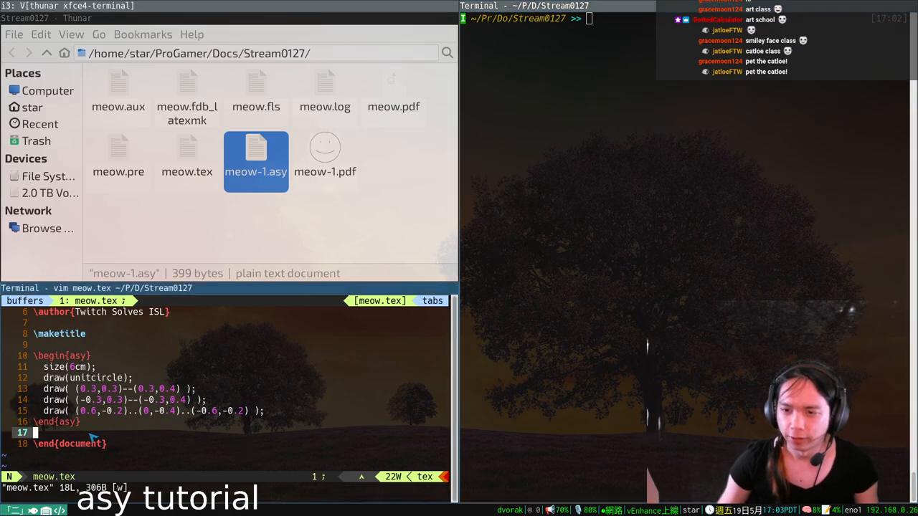
Write a second asy block: size(6cm), A, B, C = dir(110/210/330), draw(A--B--C--cycle); and save
{"action": "left_click_drag", "start_coordinate": [94, 432], "coordinate": [34, 443]}
{"action": "key", "text": "Escape"}
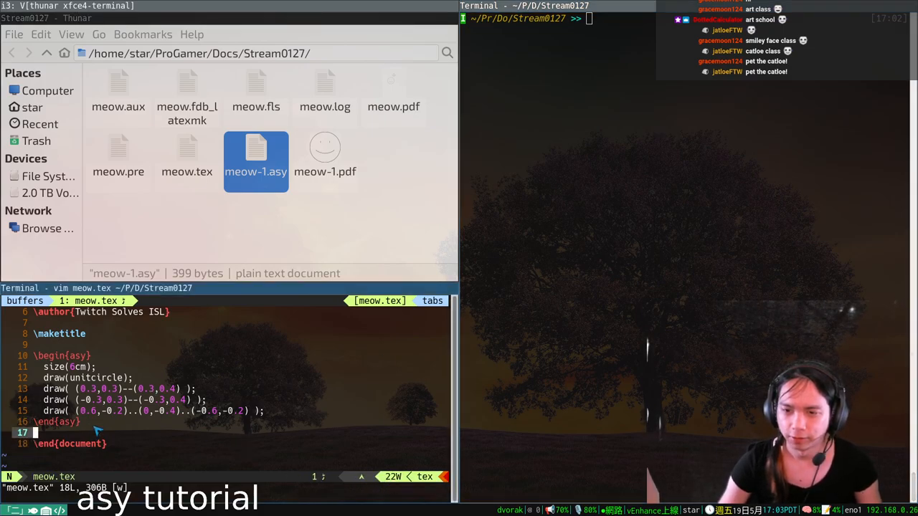
{"action": "type", "text": "Oasy"}
{"action": "key", "text": "Tab"}
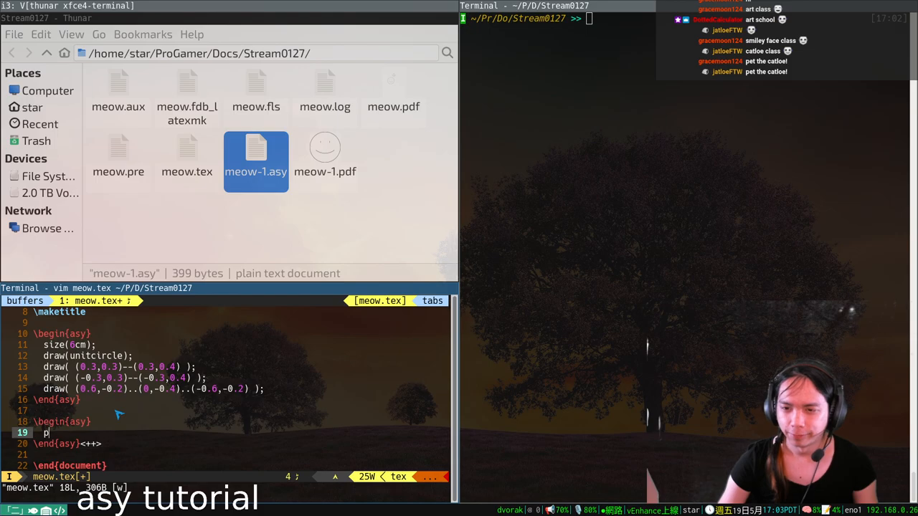
{"action": "type", "text": "dir(110);"}
{"action": "key", "text": "Return"}
{"action": "type", "text": "pair B = dir(2"}
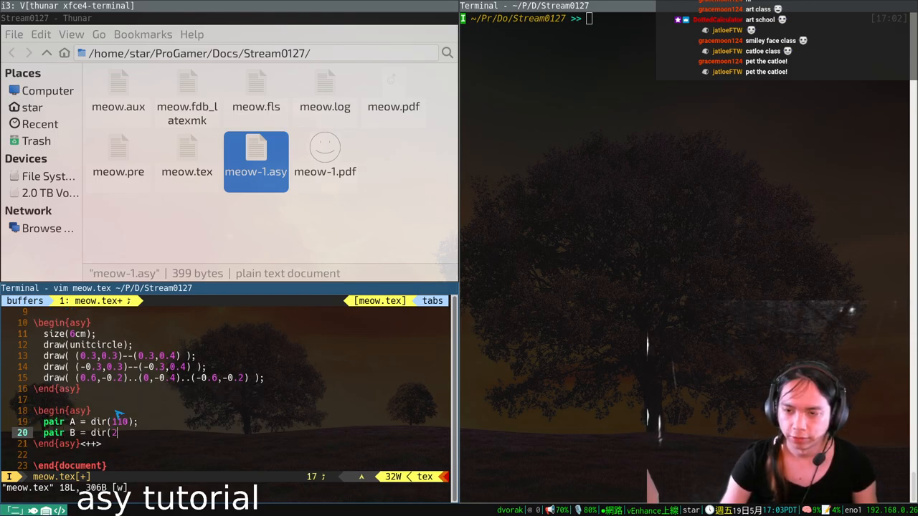
{"action": "key", "text": "Return"}
{"action": "type", "text": "pair C ="}
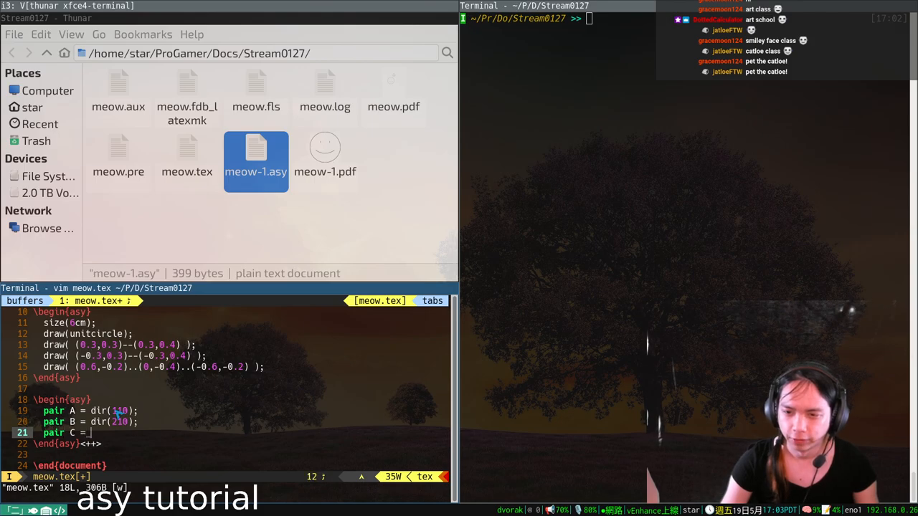
{"action": "key", "text": "Escape"}
{"action": "key", "text": "k"}
{"action": "key", "text": "k"}
{"action": "key", "text": "k"}
{"action": "type", "text": "o"}
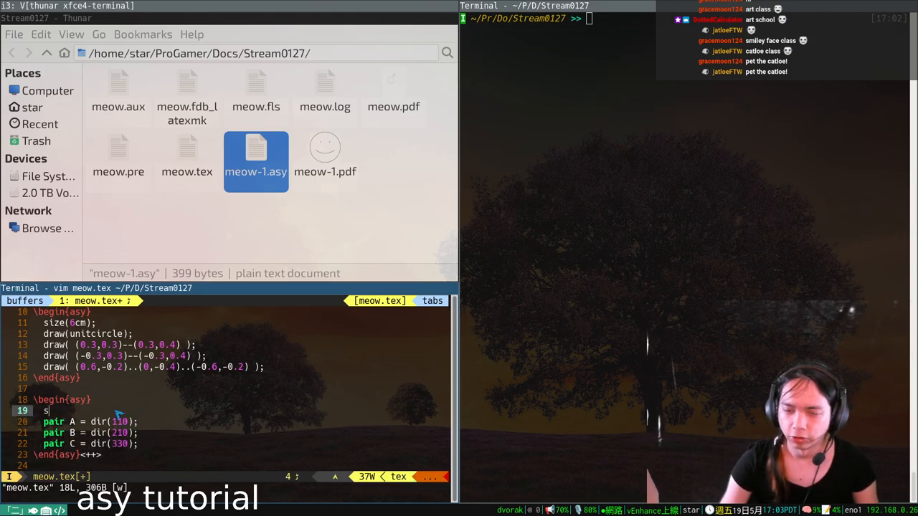
{"action": "type", "text": "size(6cm);"}
{"action": "key", "text": "Escape"}
{"action": "key", "text": "j"}
{"action": "key", "text": "j"}
{"action": "key", "text": "j"}
{"action": "type", "text": "o"}
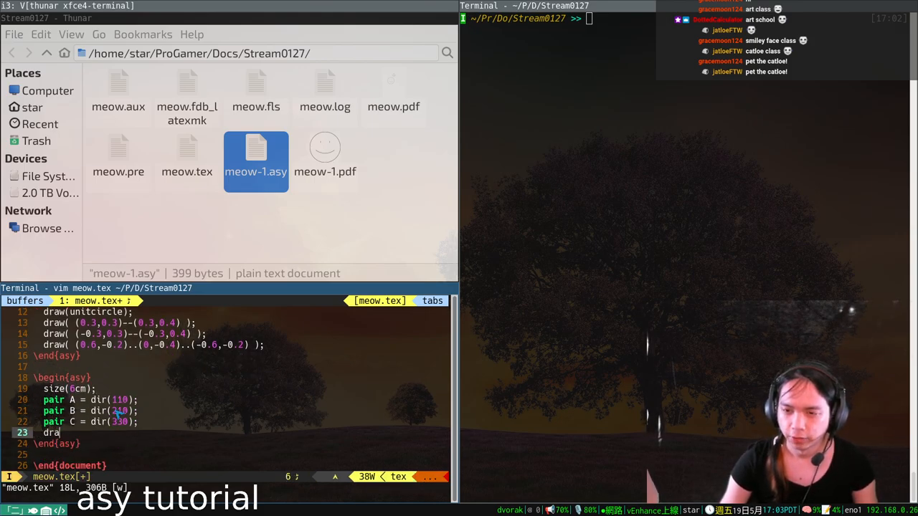
{"action": "type", "text": "draw(A--B--C--cycle"}
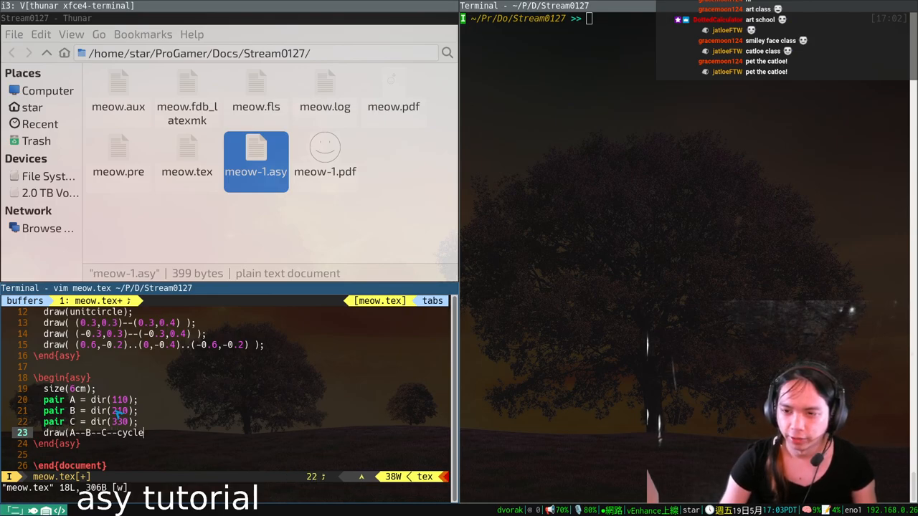
{"action": "type", "text": ");"}
{"action": "key", "text": "Escape"}
{"action": "key", "text": "ctrl+s"}
{"action": "key", "text": "super+l"}
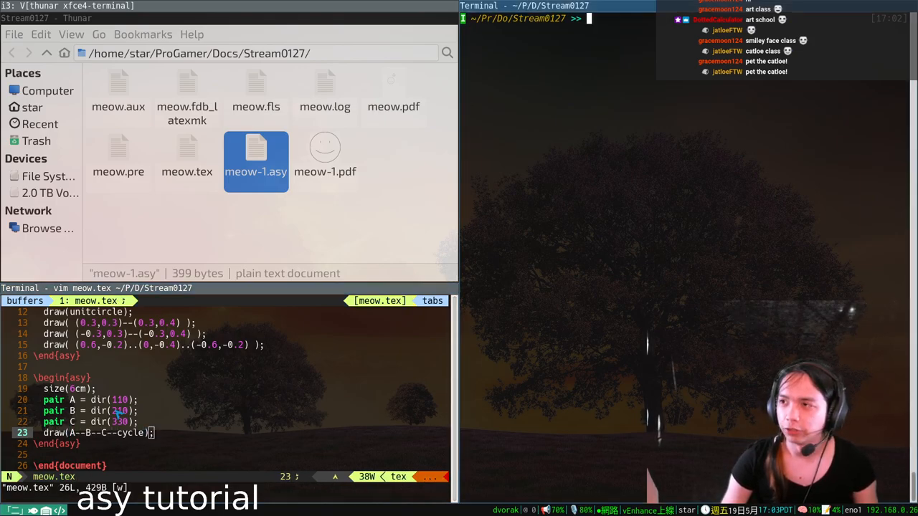
{"action": "type", "text": "bat ~/.latexmkrc"}
List the folder and run latexmk meow -pvc for a continuously rebuilt zathura preview
{"action": "key", "text": "ctrl+u"}
{"action": "type", "text": "ls"}
{"action": "key", "text": "Return"}
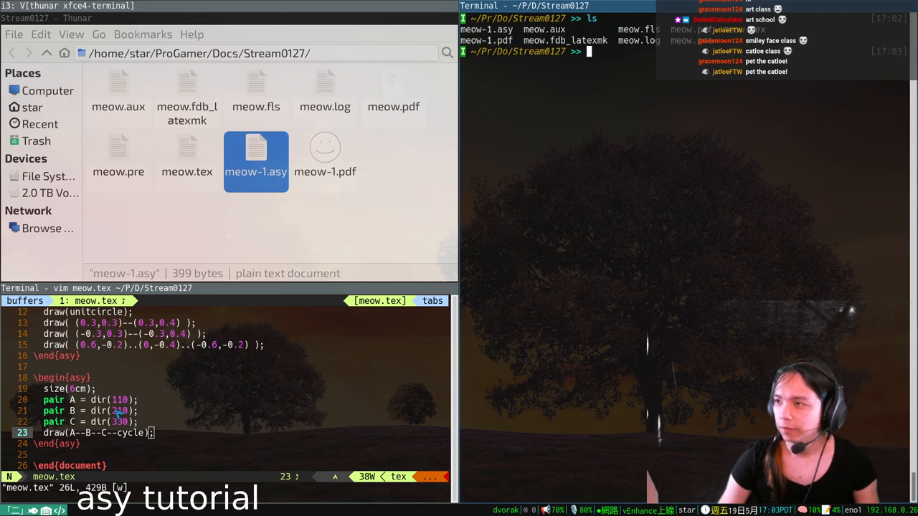
{"action": "type", "text": "latexmk meow"}
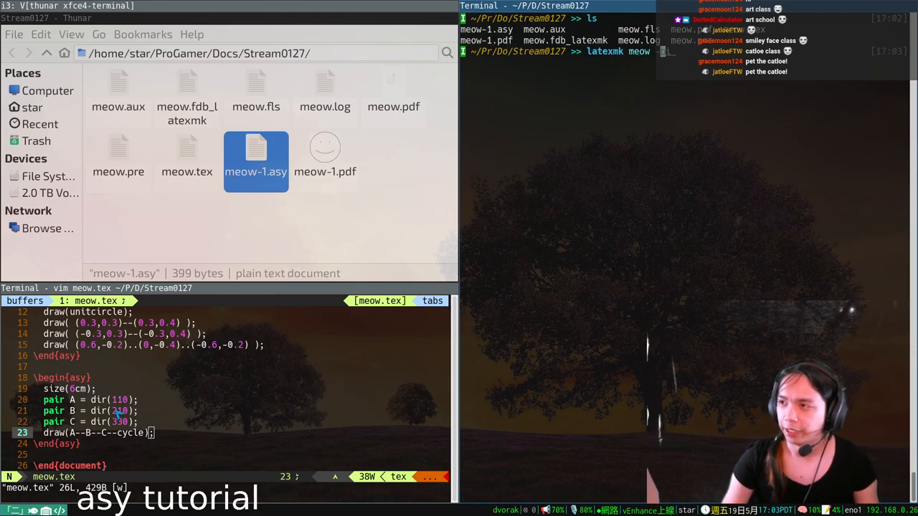
{"action": "type", "text": " -pvc"}
{"action": "key", "text": "Return"}
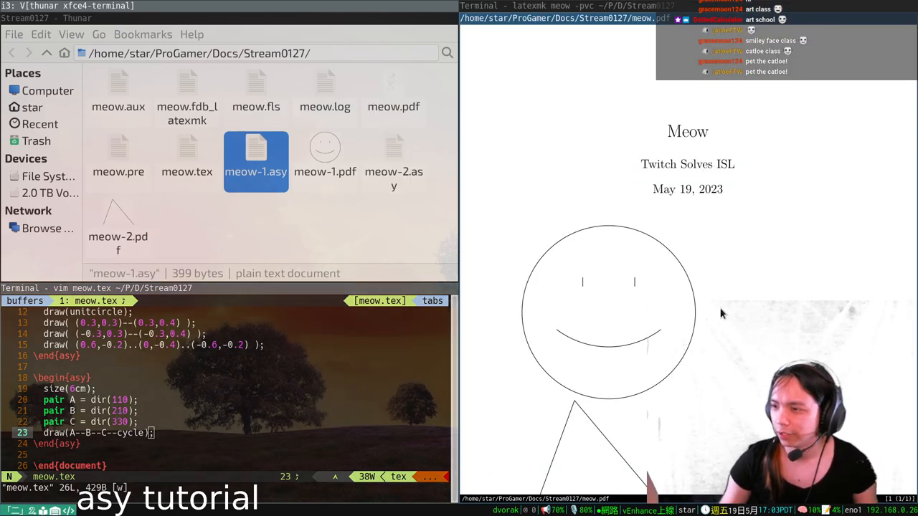
{"action": "left_click", "coordinate": [701, 189]}
{"action": "scroll", "coordinate": [712, 407], "scroll_direction": "down", "scroll_amount": 3}
{"action": "scroll", "coordinate": [713, 408], "scroll_direction": "down", "scroll_amount": 3}
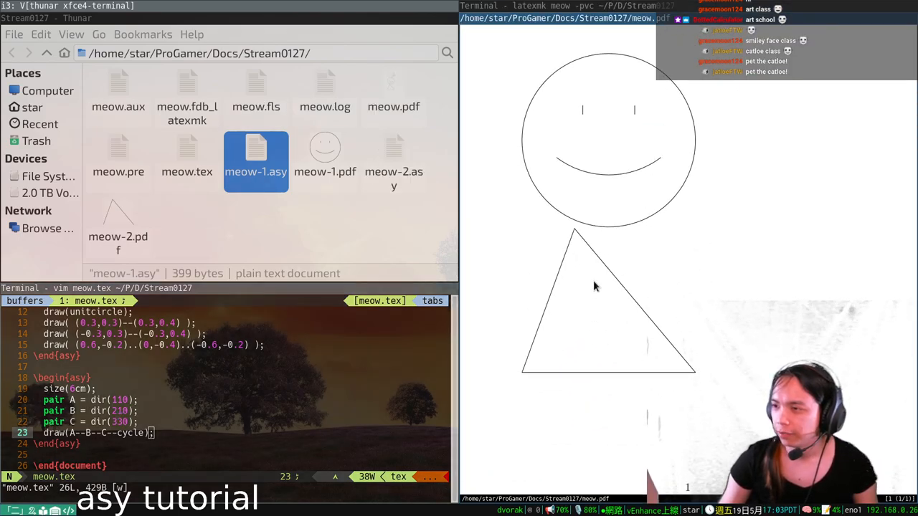
{"action": "key", "text": "k"}
{"action": "key", "text": "j"}
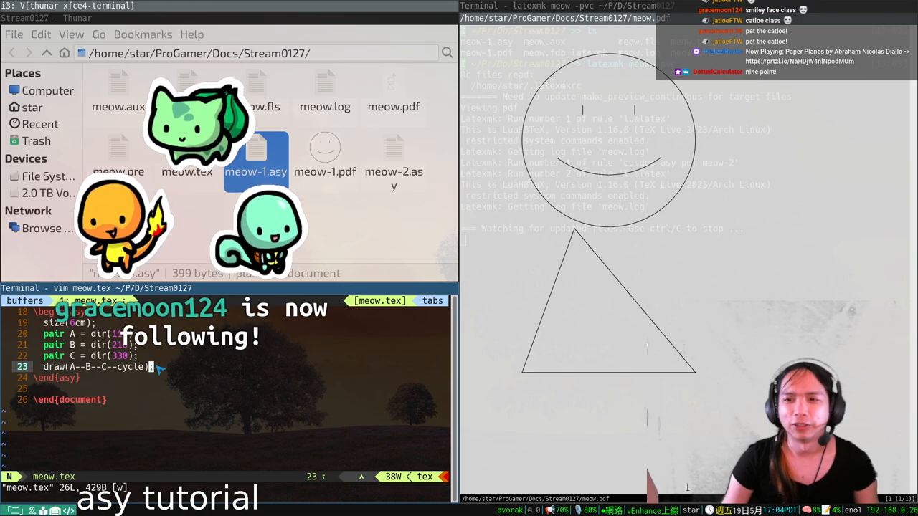
Use i3 resize mode to widen the PDF column and heighten the meow.tex editor pane
{"action": "key", "text": "super+r"}
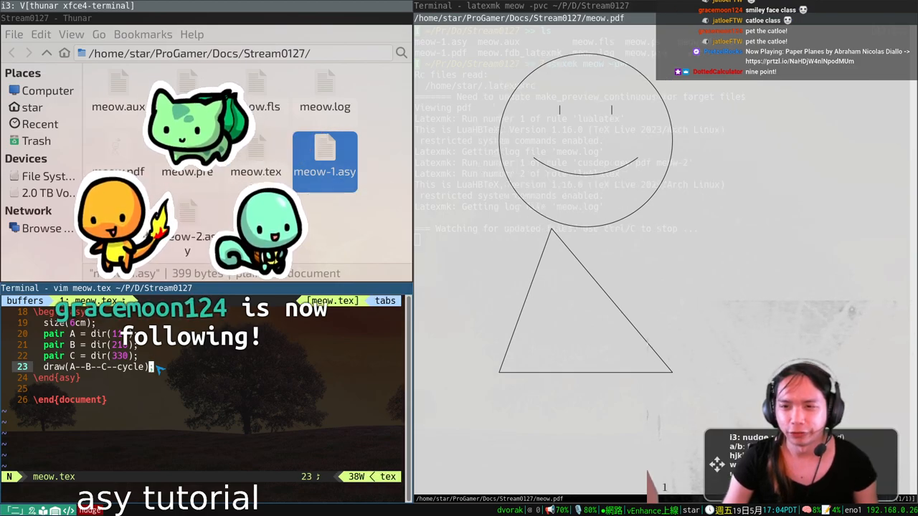
{"action": "key", "text": "super+l"}
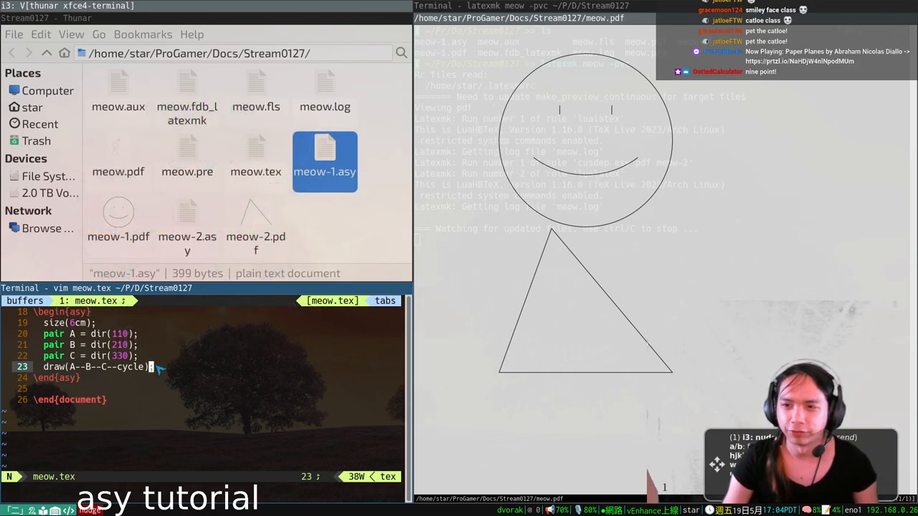
{"action": "key", "text": "Up"}
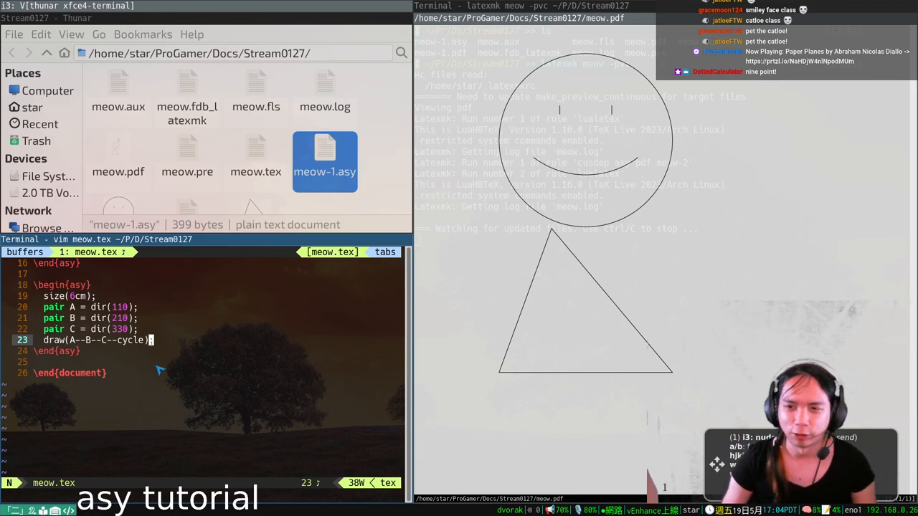
{"action": "key", "text": "Escape"}
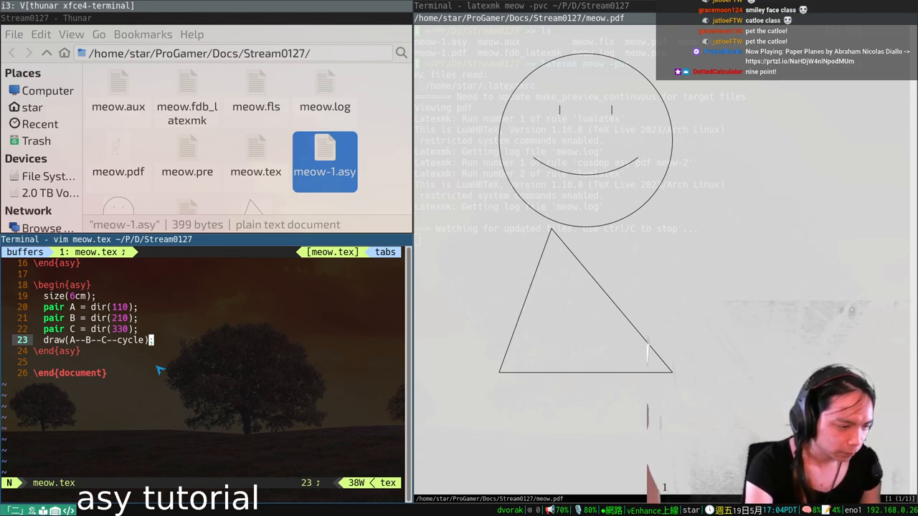
Launch qutebrowser in the right pane and load the evanchen.cc homepage
{"action": "key", "text": "super+Right"}
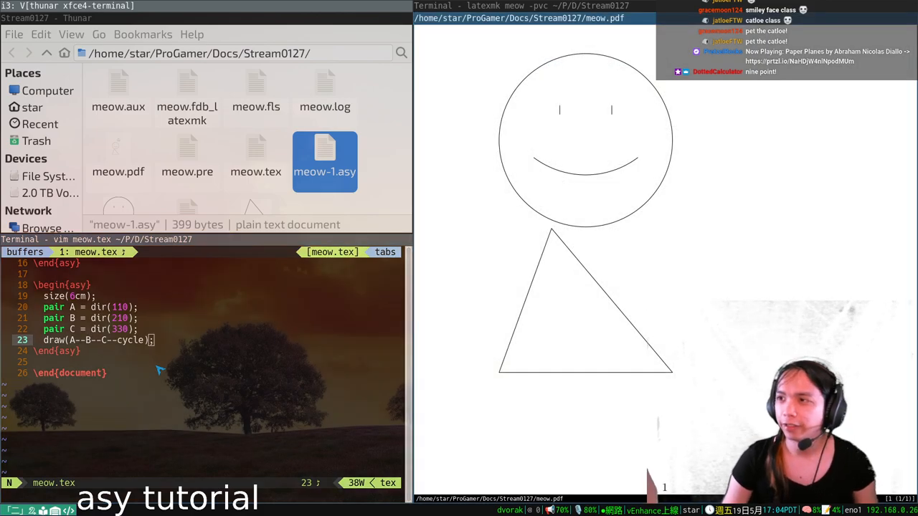
{"action": "key", "text": "super+x"}
{"action": "type", "text": "q"}
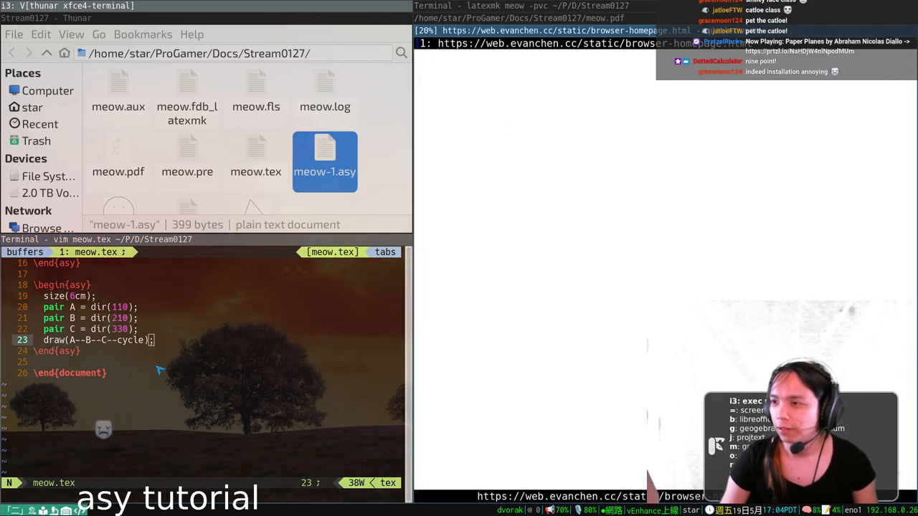
{"action": "type", "text": "ov"}
{"action": "key", "text": "BackSpace"}
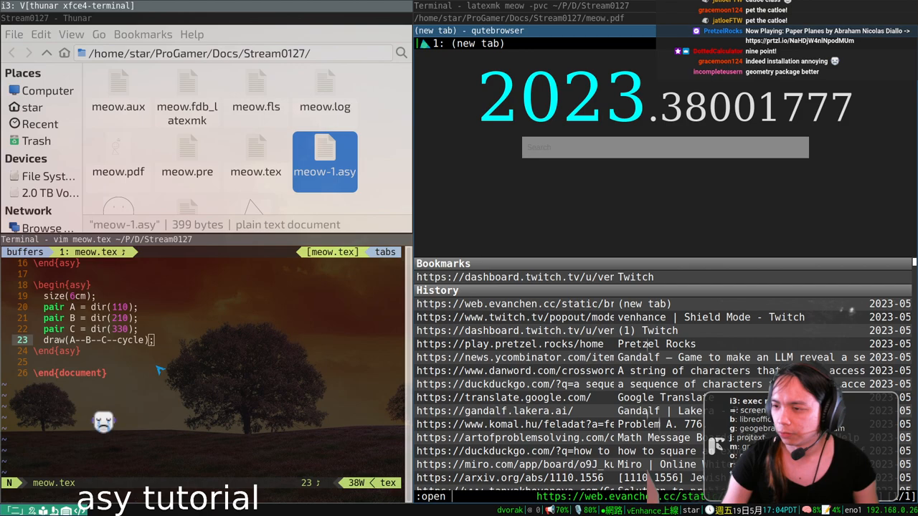
{"action": "type", "text": "evanchenc"}
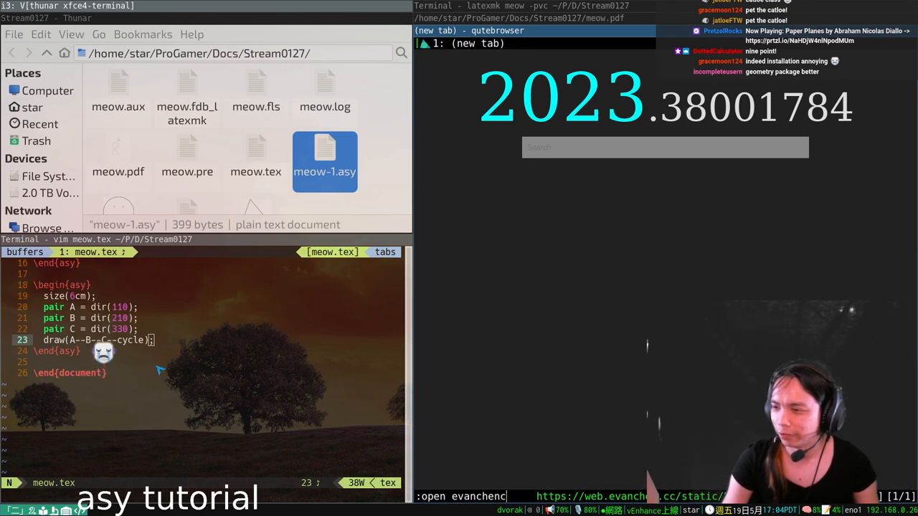
{"action": "key", "text": "BackSpace"}
{"action": "type", "text": ".cc/faq-sc"}
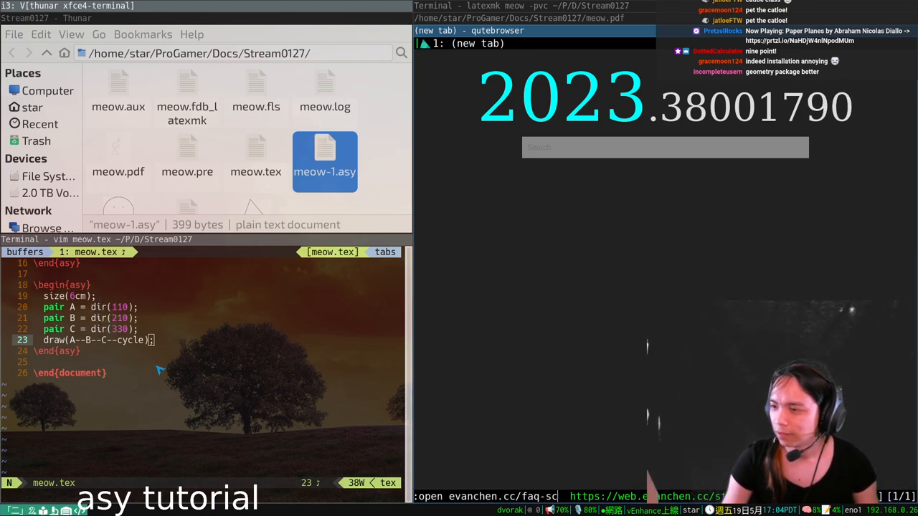
{"action": "key", "text": "BackSpace"}
{"action": "key", "text": "BackSpace"}
{"action": "key", "text": "BackSpace"}
{"action": "key", "text": "BackSpace"}
{"action": "key", "text": "BackSpace"}
{"action": "key", "text": "Return"}
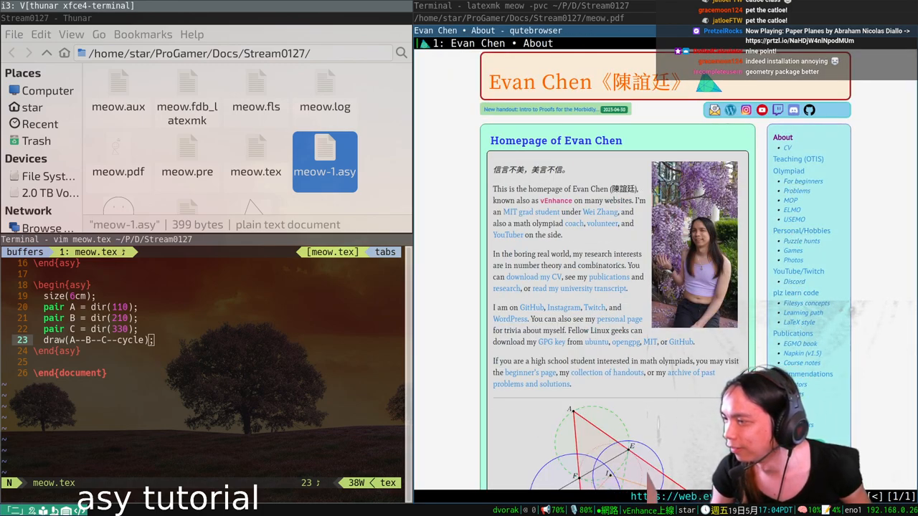
Go to the LaTeX FAQs page, search for evan.sty, and open its GitHub link in a new tab
{"action": "left_click", "coordinate": [792, 312]}
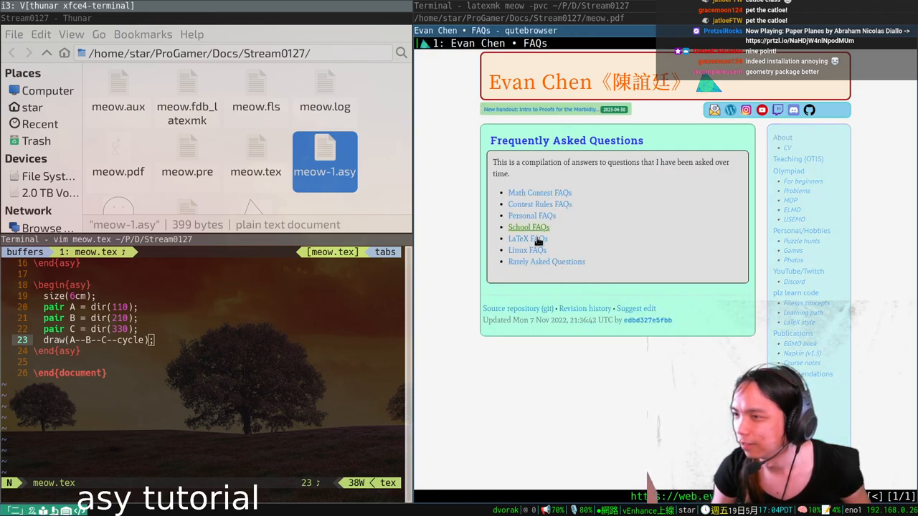
{"action": "left_click", "coordinate": [538, 240]}
{"action": "type", "text": "/olympiad"}
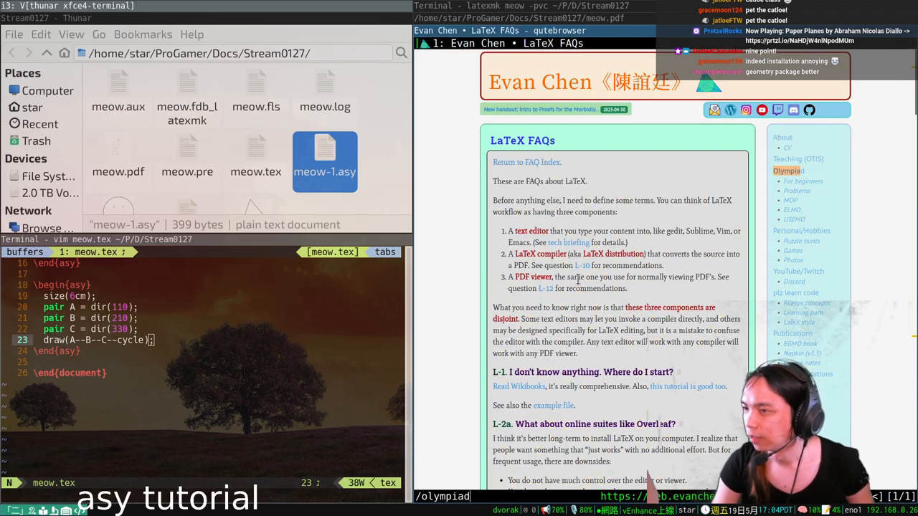
{"action": "key", "text": "Return"}
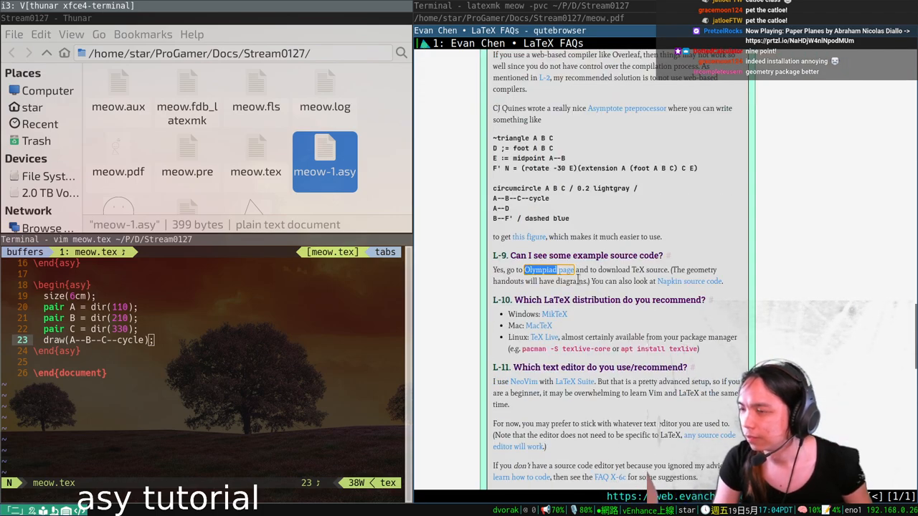
{"action": "type", "text": "/cse"}
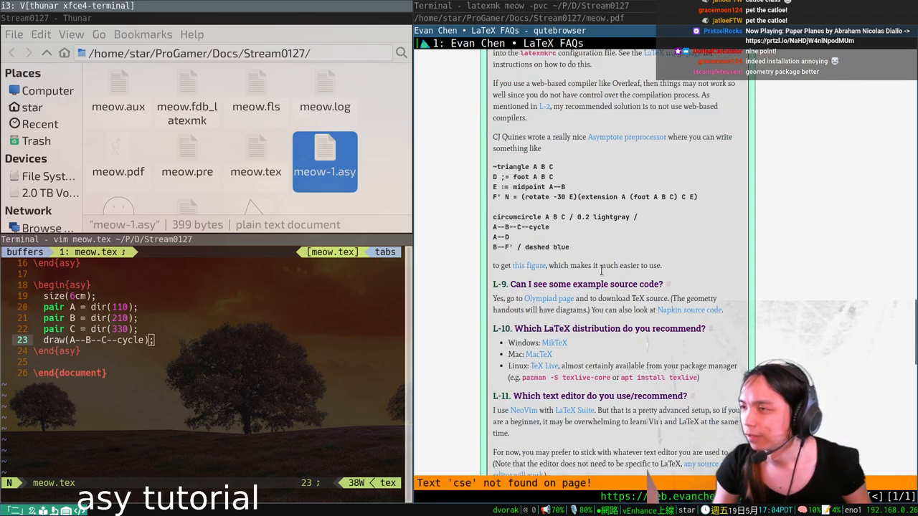
{"action": "scroll", "coordinate": [599, 271], "scroll_direction": "up", "scroll_amount": 5}
{"action": "scroll", "coordinate": [600, 270], "scroll_direction": "up", "scroll_amount": 5}
{"action": "scroll", "coordinate": [603, 274], "scroll_direction": "up", "scroll_amount": 1}
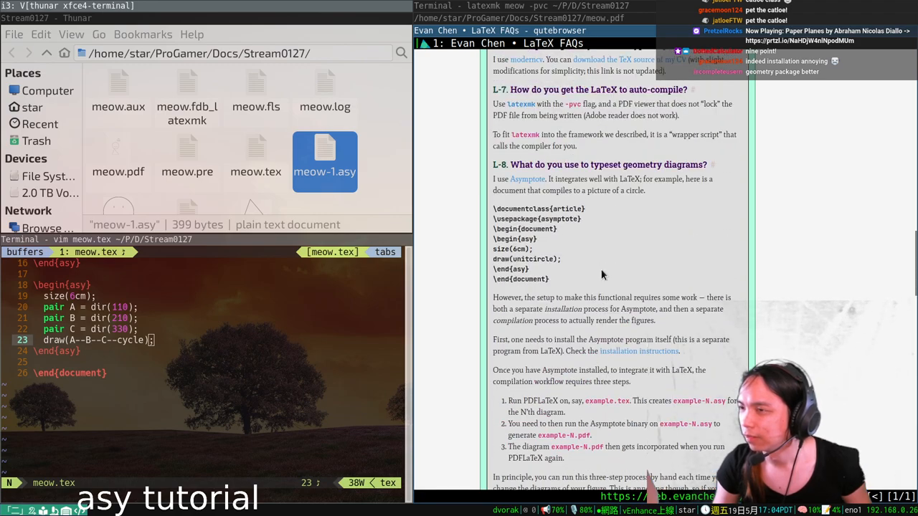
{"action": "scroll", "coordinate": [602, 275], "scroll_direction": "up", "scroll_amount": 2}
{"action": "type", "text": "/evan.sty"}
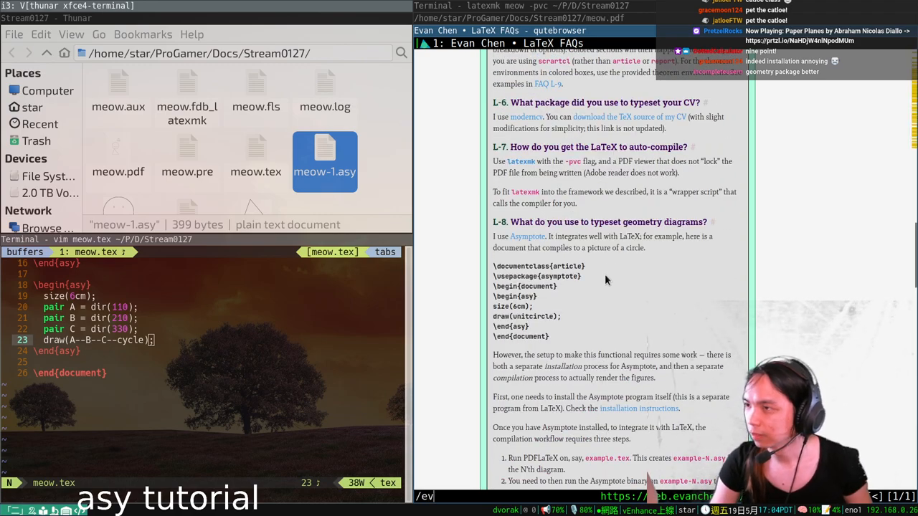
{"action": "key", "text": "Return"}
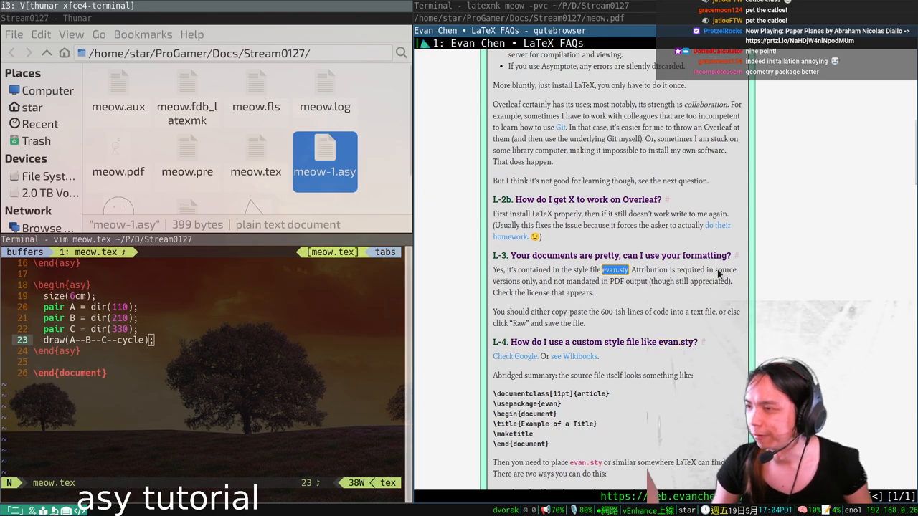
{"action": "right_click", "coordinate": [606, 271]}
{"action": "key", "text": "Escape"}
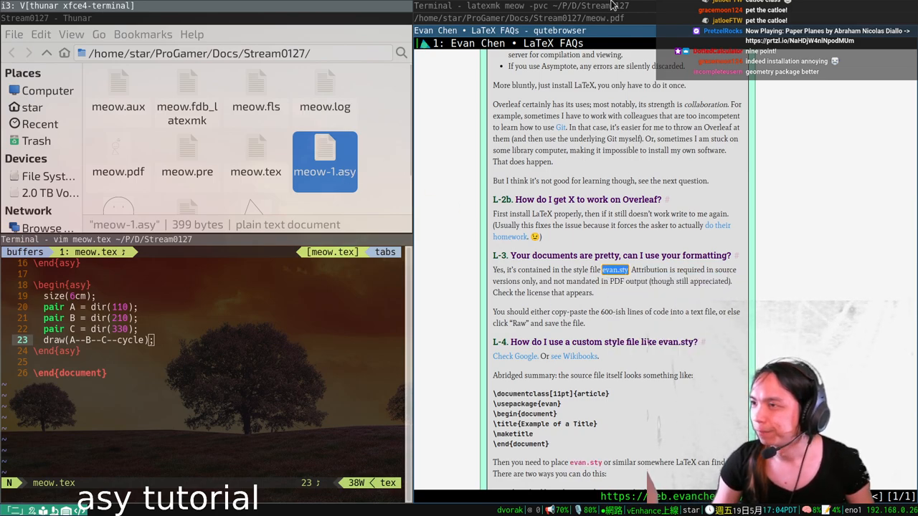
{"action": "key", "text": "Return"}
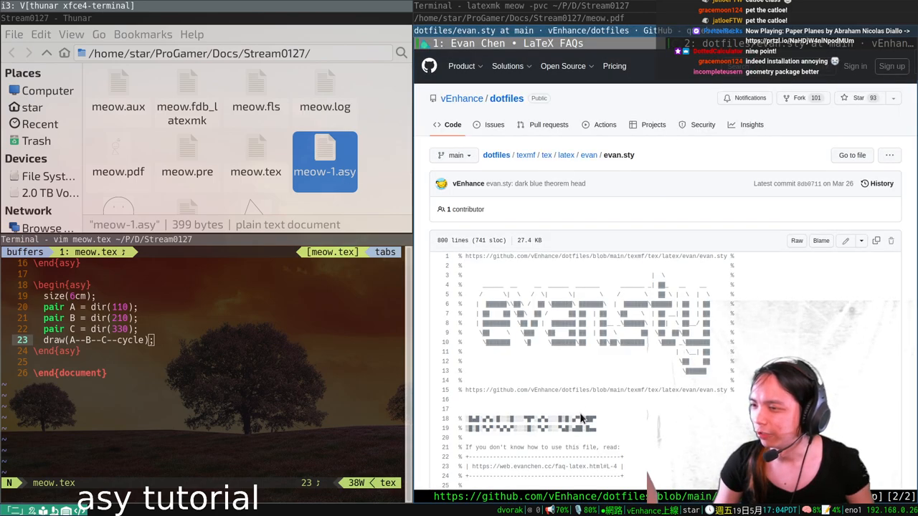
{"action": "scroll", "coordinate": [582, 403], "scroll_direction": "down", "scroll_amount": 5}
{"action": "scroll", "coordinate": [582, 403], "scroll_direction": "down", "scroll_amount": 5}
{"action": "scroll", "coordinate": [582, 403], "scroll_direction": "down", "scroll_amount": 5}
{"action": "scroll", "coordinate": [583, 403], "scroll_direction": "down", "scroll_amount": 5}
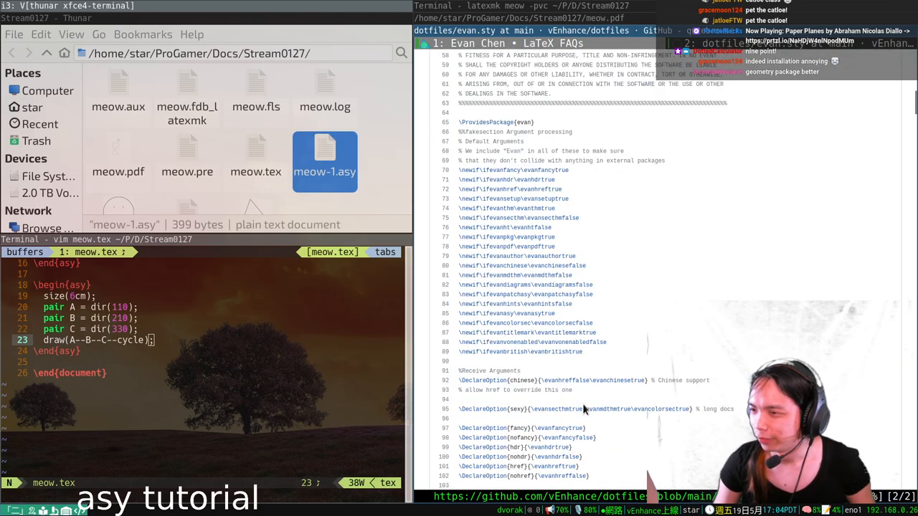
{"action": "scroll", "coordinate": [585, 408], "scroll_direction": "down", "scroll_amount": 5}
{"action": "scroll", "coordinate": [584, 409], "scroll_direction": "down", "scroll_amount": 5}
{"action": "scroll", "coordinate": [585, 409], "scroll_direction": "down", "scroll_amount": 5}
{"action": "scroll", "coordinate": [585, 408], "scroll_direction": "down", "scroll_amount": 5}
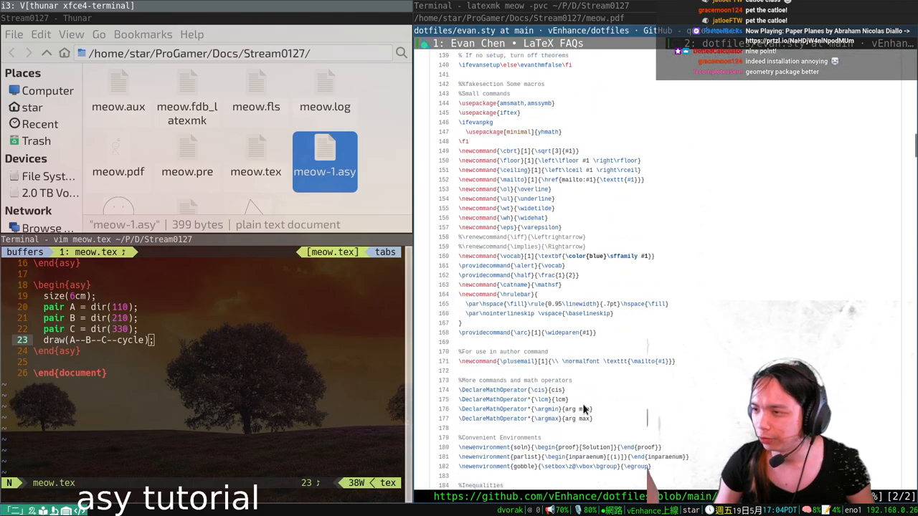
{"action": "scroll", "coordinate": [584, 408], "scroll_direction": "down", "scroll_amount": 5}
{"action": "scroll", "coordinate": [585, 409], "scroll_direction": "down", "scroll_amount": 5}
{"action": "scroll", "coordinate": [584, 409], "scroll_direction": "down", "scroll_amount": 5}
{"action": "scroll", "coordinate": [584, 409], "scroll_direction": "down", "scroll_amount": 5}
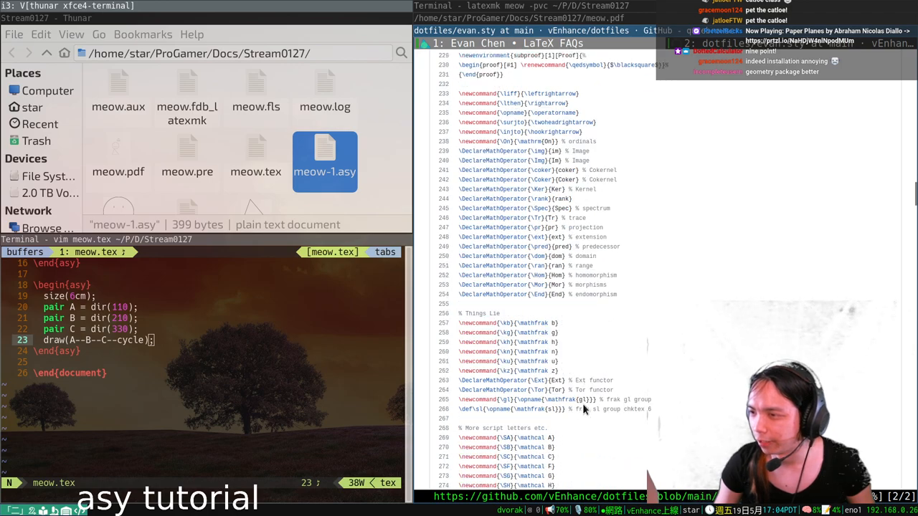
{"action": "scroll", "coordinate": [584, 409], "scroll_direction": "down", "scroll_amount": 5}
{"action": "scroll", "coordinate": [584, 409], "scroll_direction": "down", "scroll_amount": 5}
{"action": "scroll", "coordinate": [584, 409], "scroll_direction": "down", "scroll_amount": 4}
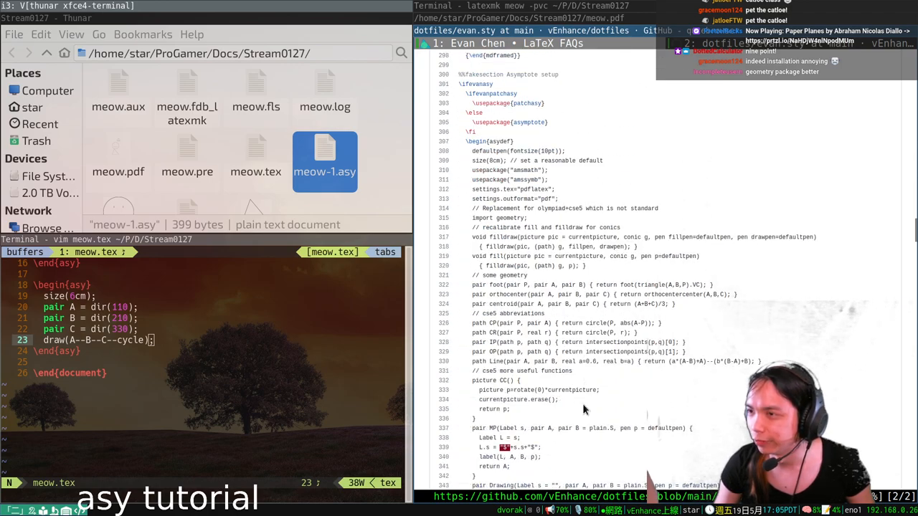
{"action": "scroll", "coordinate": [531, 337], "scroll_direction": "down", "scroll_amount": 3}
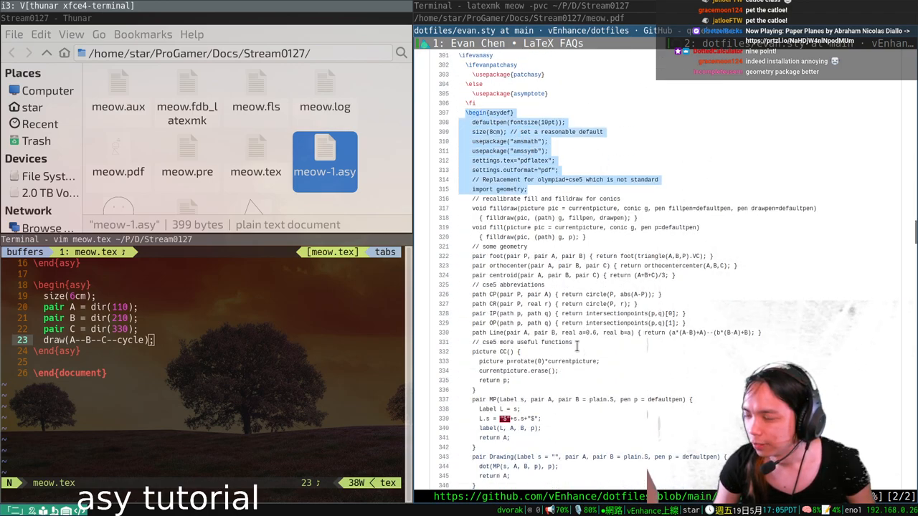
{"action": "scroll", "coordinate": [531, 359], "scroll_direction": "down", "scroll_amount": 3}
Paste the copied asydef preamble block below the usepackage asymptote line in meow.tex
{"action": "left_click", "coordinate": [531, 367], "text": "shift"}
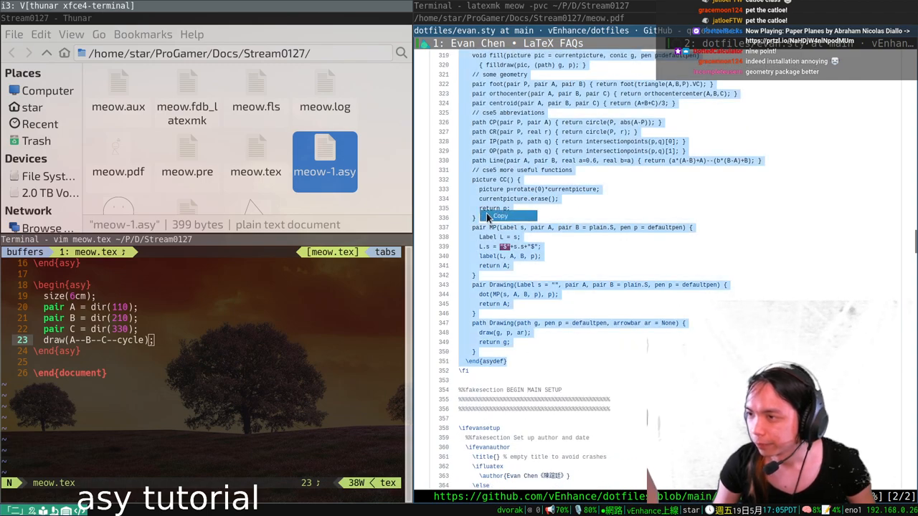
{"action": "key", "text": "g"}
{"action": "key", "text": "g"}
{"action": "key", "text": "g"}
{"action": "key", "text": "g"}
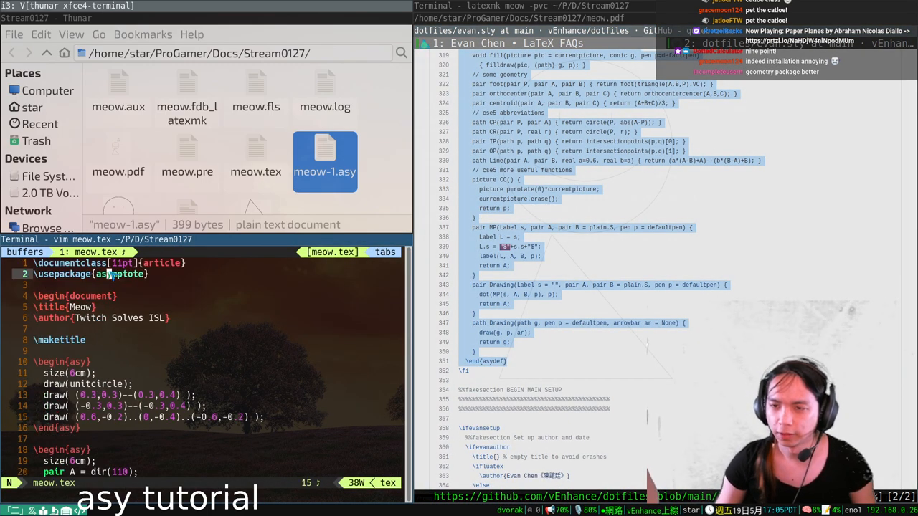
{"action": "key", "text": "j"}
{"action": "key", "text": "o"}
{"action": "middle_click", "coordinate": [214, 463]}
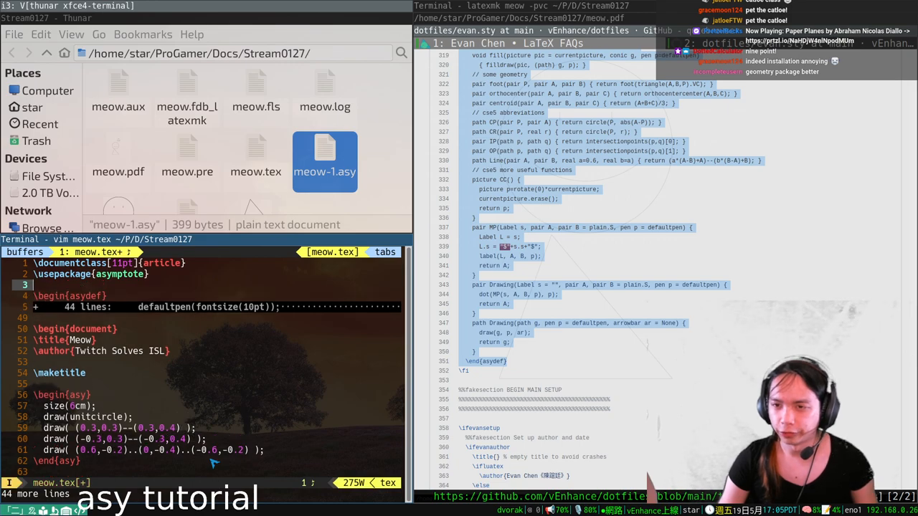
{"action": "key", "text": "Escape"}
Dedent the pasted asydef lines one level
{"action": "key", "text": "z"}
{"action": "key", "text": "o"}
{"action": "key", "text": "j"}
{"action": "key", "text": "V"}
{"action": "key", "text": "4"}
{"action": "key", "text": "4"}
{"action": "key", "text": "j"}
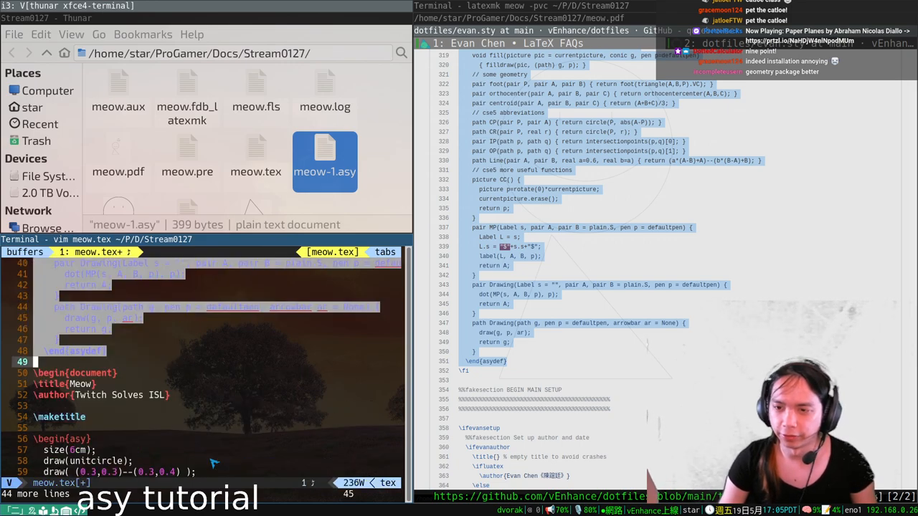
{"action": "key", "text": "less"}
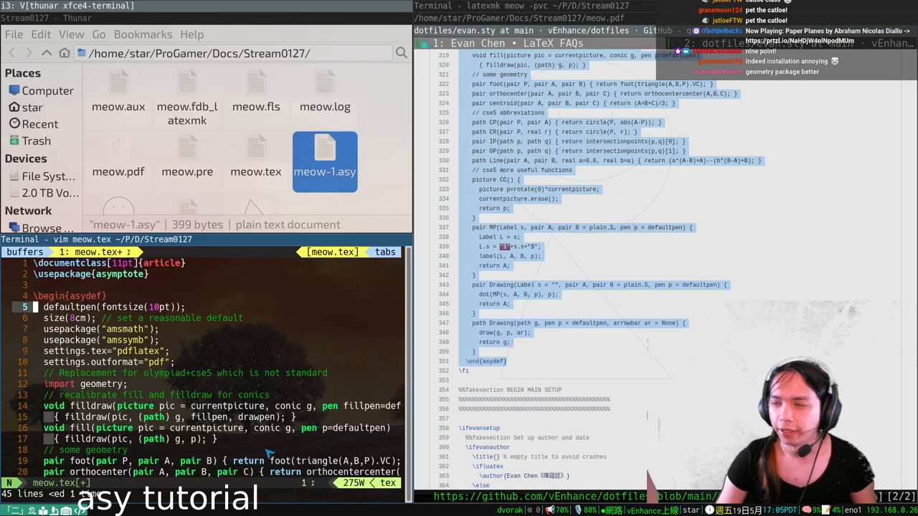
Fullscreen the editor and read through the asydef block, matching its begin and end with %
{"action": "key", "text": "super+f"}
{"action": "key", "text": "j"}
{"action": "key", "text": "j"}
{"action": "key", "text": "j"}
{"action": "key", "text": "dollar"}
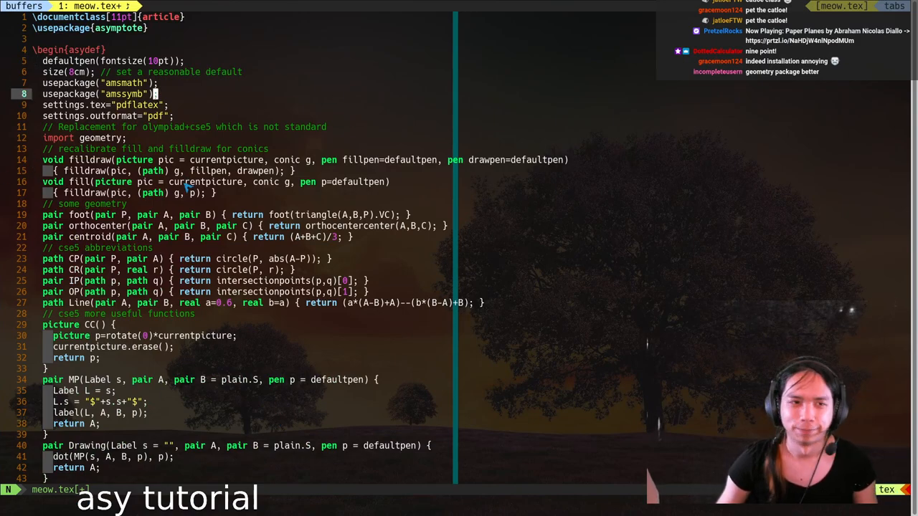
{"action": "left_click", "coordinate": [159, 183]}
{"action": "scroll", "coordinate": [159, 183], "scroll_direction": "down", "scroll_amount": 2}
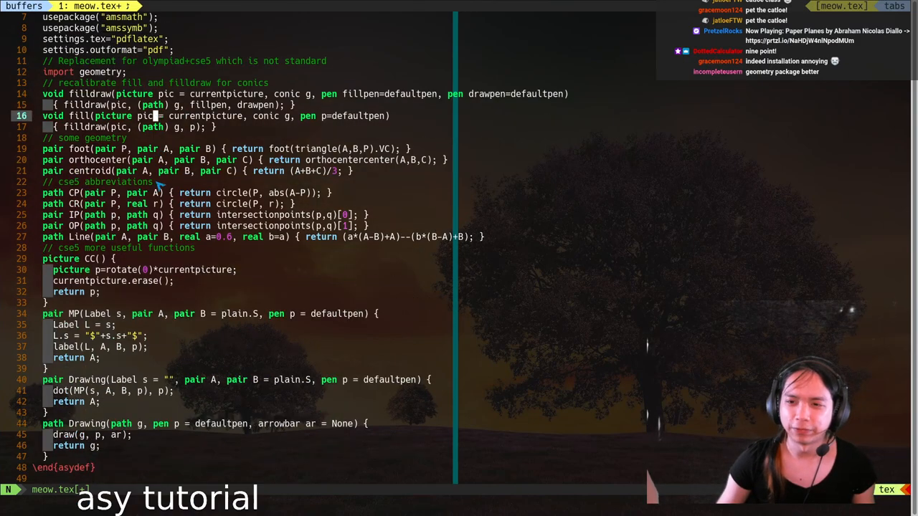
{"action": "left_click", "coordinate": [164, 185]}
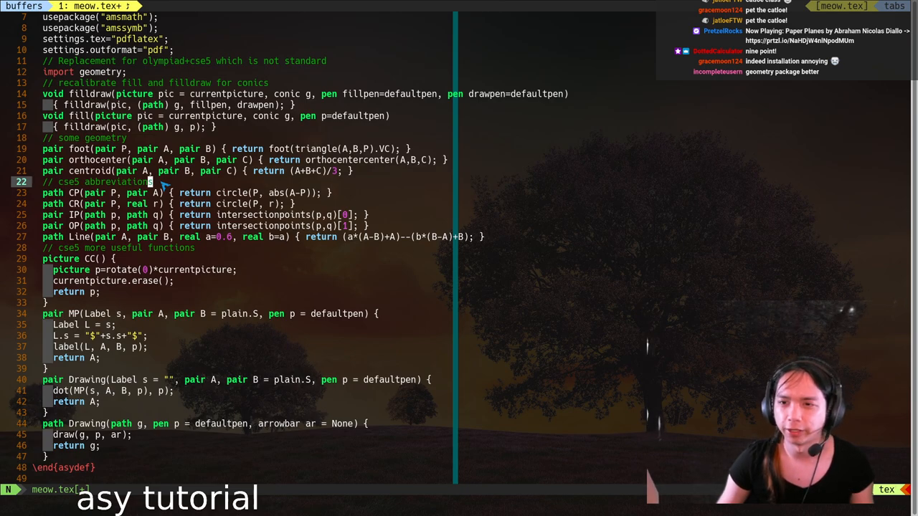
{"action": "left_click", "coordinate": [164, 226]}
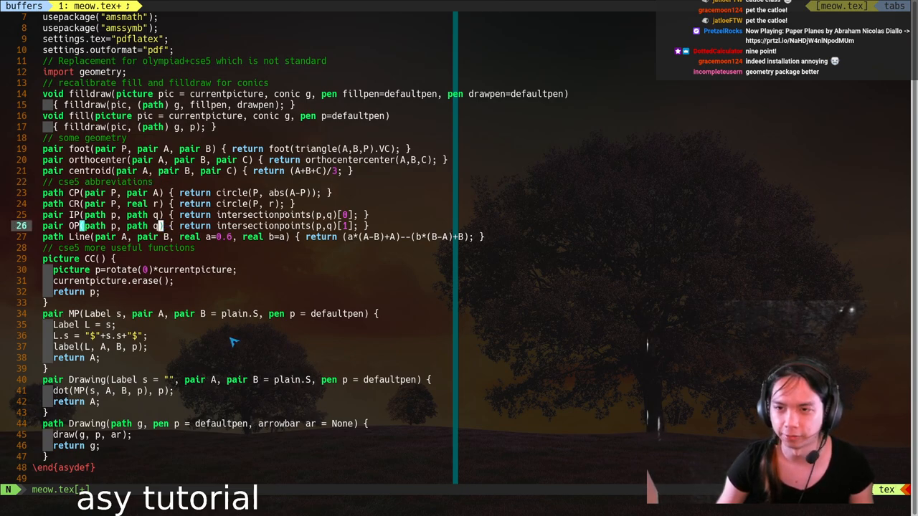
{"action": "scroll", "coordinate": [222, 212], "scroll_direction": "up", "scroll_amount": 2}
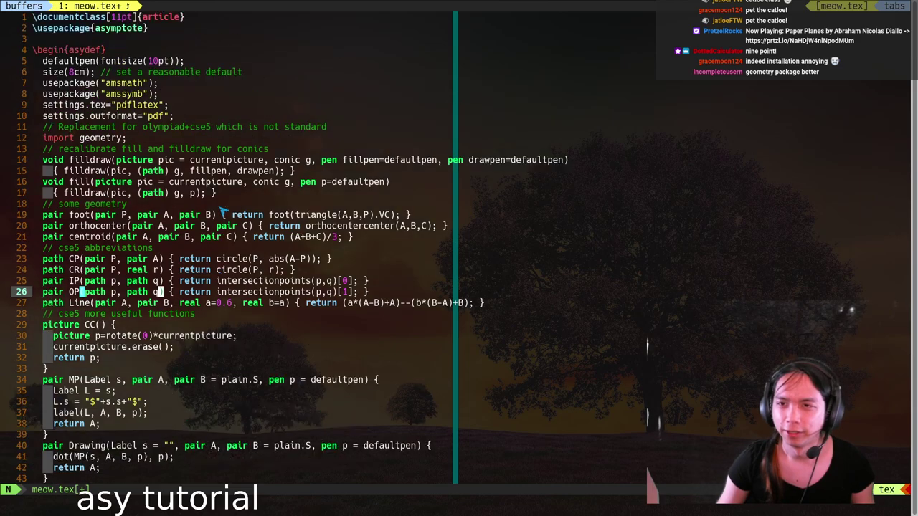
{"action": "left_click", "coordinate": [108, 50]}
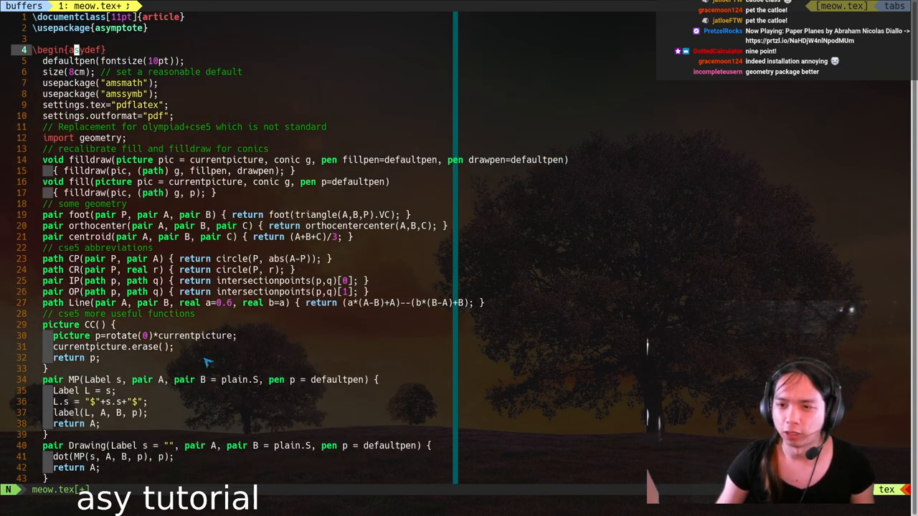
{"action": "key", "text": "percent"}
{"action": "key", "text": "percent"}
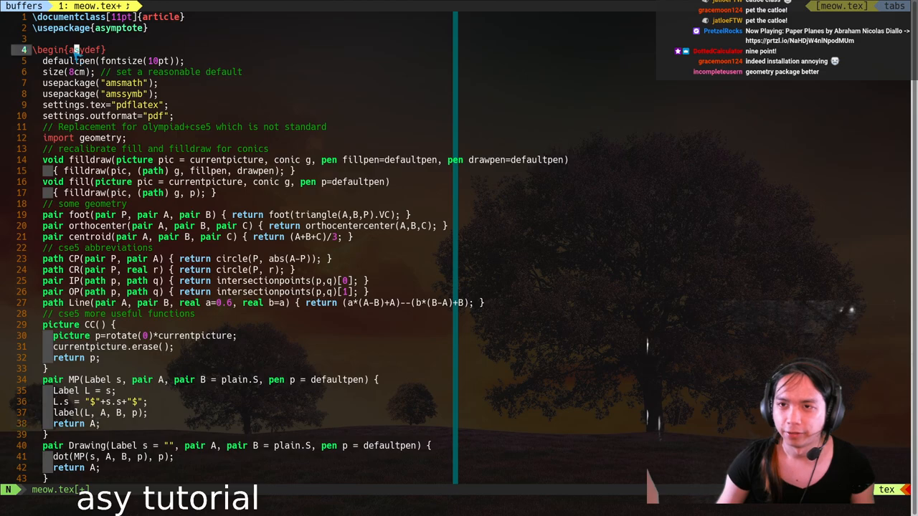
{"action": "scroll", "coordinate": [133, 335], "scroll_direction": "down", "scroll_amount": 3}
{"action": "scroll", "coordinate": [132, 335], "scroll_direction": "down", "scroll_amount": 3}
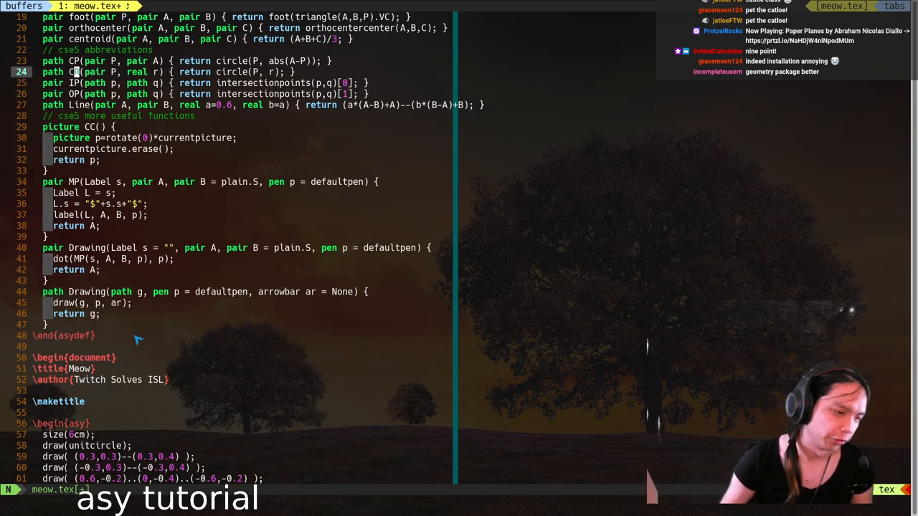
Restore the tiled layout, add draw(circumcircle(A, B, C)); to figure two, and save
{"action": "key", "text": "super+f"}
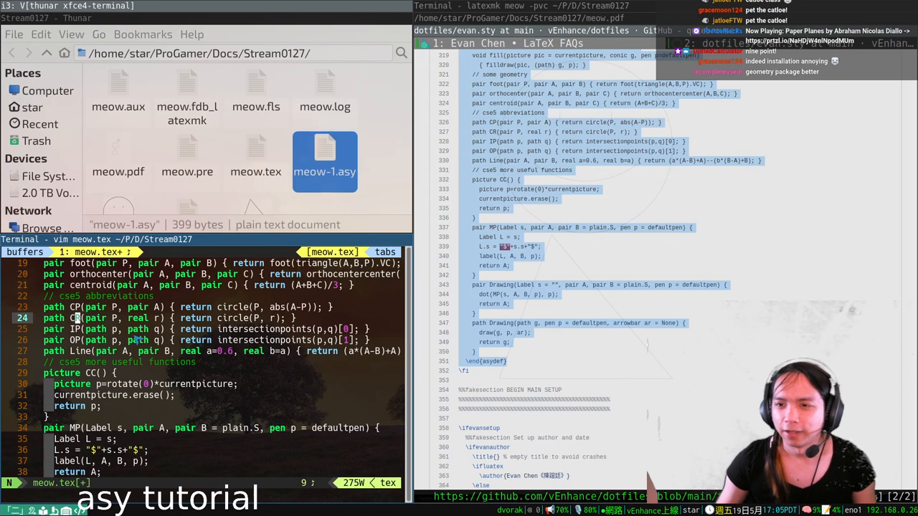
{"action": "key", "text": "ctrl+d"}
{"action": "key", "text": "ctrl+d"}
{"action": "key", "text": "ctrl+d"}
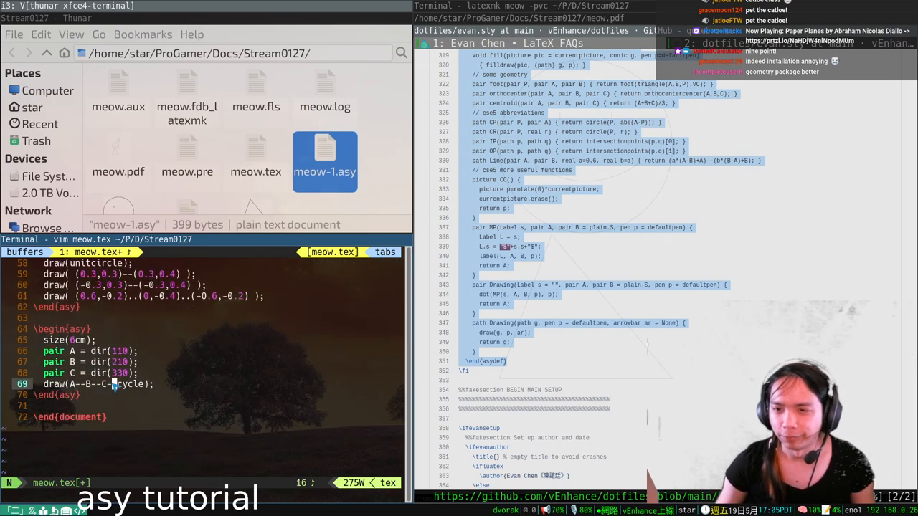
{"action": "left_click", "coordinate": [115, 386]}
{"action": "type", "text": "odraw(circumcirc"}
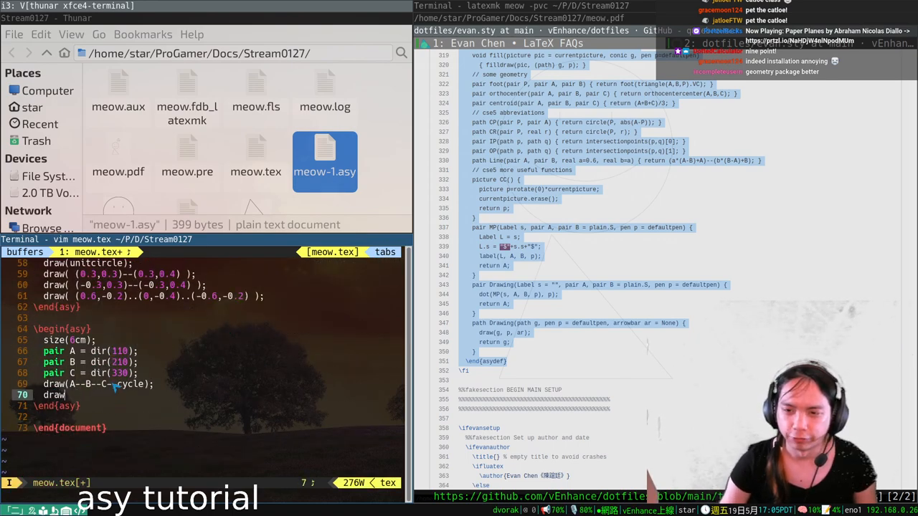
{"action": "type", "text": "le(A, B"}
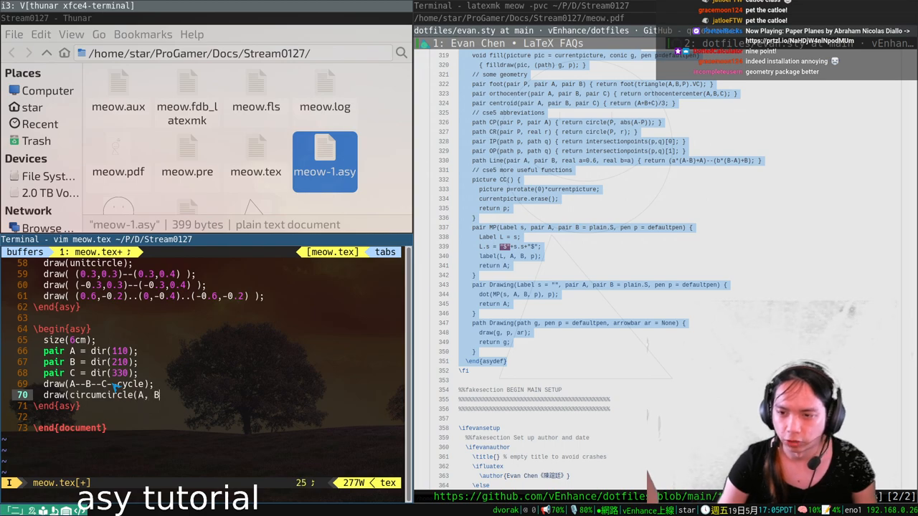
{"action": "type", "text": ", C));"}
{"action": "key", "text": "Escape"}
{"action": "type", "text": ":w"}
{"action": "key", "text": "Return"}
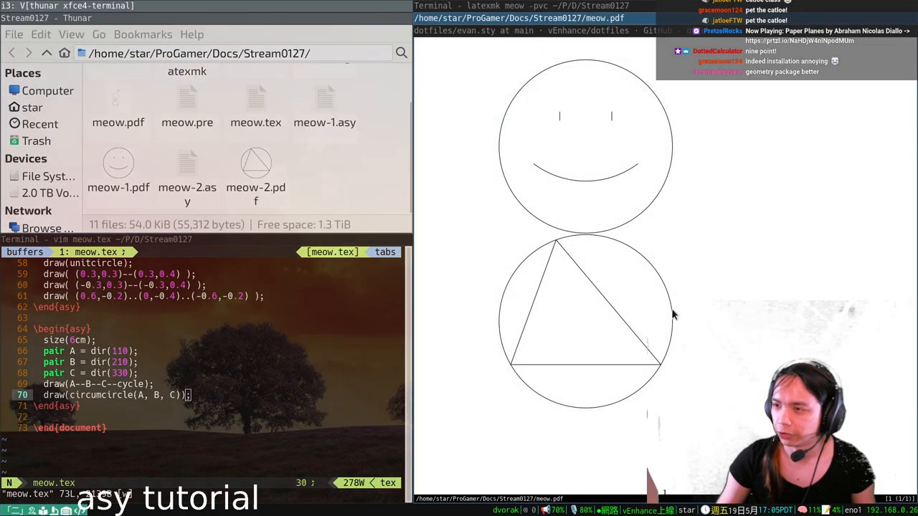
{"action": "scroll", "coordinate": [125, 395], "scroll_direction": "up", "scroll_amount": 5}
{"action": "scroll", "coordinate": [126, 395], "scroll_direction": "up", "scroll_amount": 3}
{"action": "scroll", "coordinate": [126, 395], "scroll_direction": "up", "scroll_amount": 3}
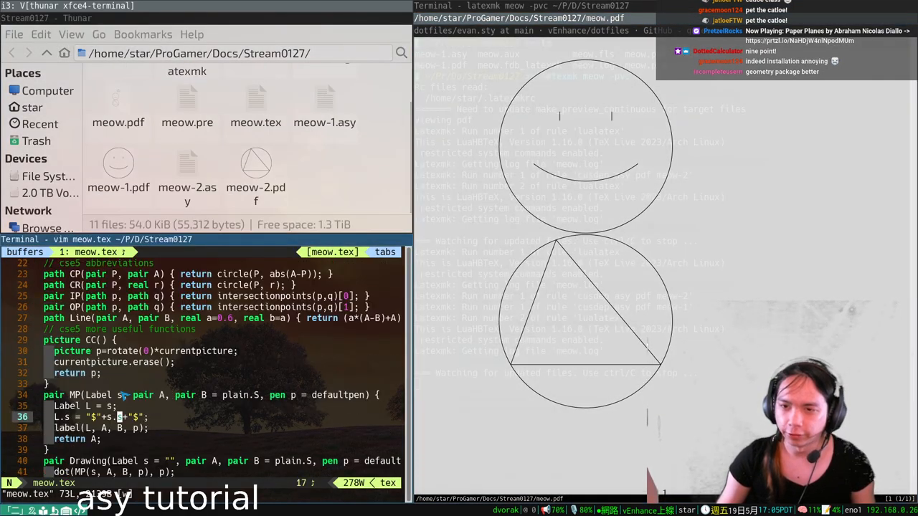
{"action": "scroll", "coordinate": [125, 394], "scroll_direction": "up", "scroll_amount": 3}
{"action": "scroll", "coordinate": [126, 394], "scroll_direction": "up", "scroll_amount": 3}
{"action": "scroll", "coordinate": [125, 394], "scroll_direction": "up", "scroll_amount": 3}
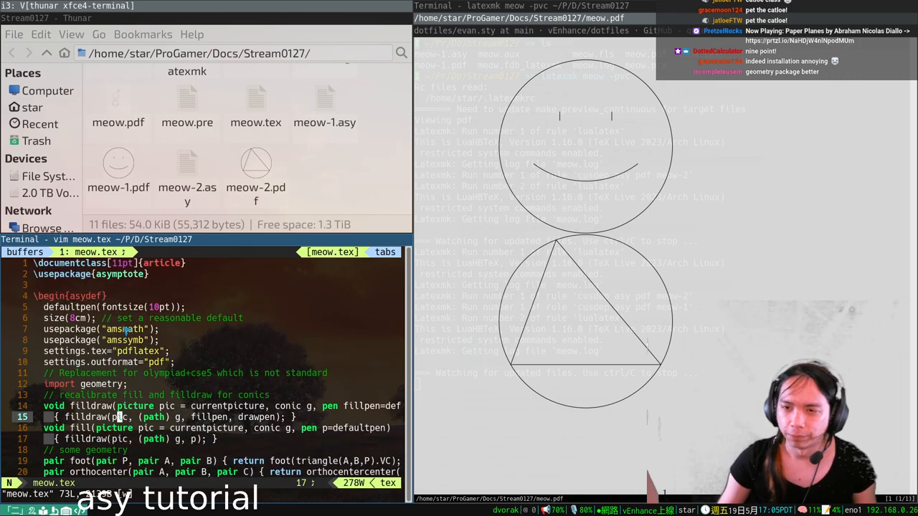
{"action": "scroll", "coordinate": [126, 395], "scroll_direction": "down", "scroll_amount": 2}
{"action": "scroll", "coordinate": [126, 394], "scroll_direction": "down", "scroll_amount": 3}
{"action": "scroll", "coordinate": [131, 329], "scroll_direction": "down", "scroll_amount": 5}
{"action": "scroll", "coordinate": [182, 401], "scroll_direction": "down", "scroll_amount": 3}
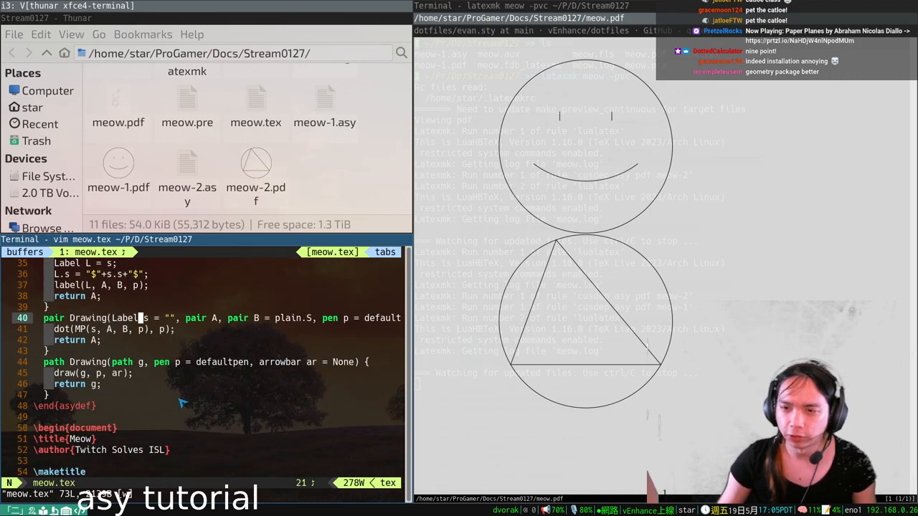
{"action": "scroll", "coordinate": [183, 402], "scroll_direction": "up", "scroll_amount": 3}
{"action": "scroll", "coordinate": [183, 402], "scroll_direction": "up", "scroll_amount": 3}
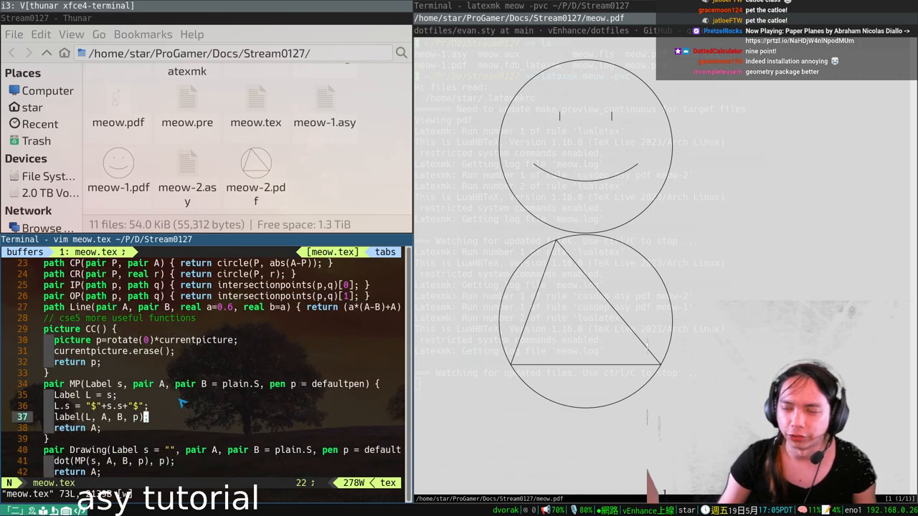
{"action": "scroll", "coordinate": [183, 401], "scroll_direction": "up", "scroll_amount": 3}
{"action": "scroll", "coordinate": [183, 402], "scroll_direction": "up", "scroll_amount": 3}
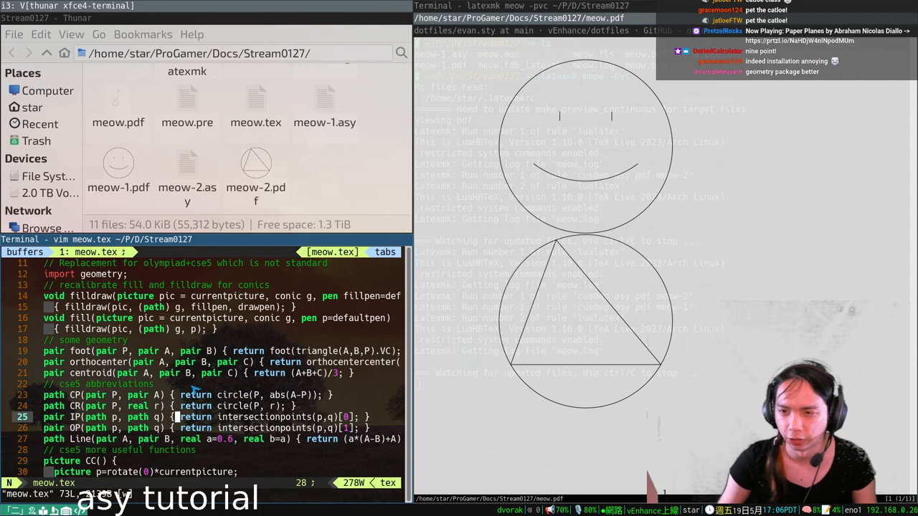
{"action": "scroll", "coordinate": [193, 387], "scroll_direction": "up", "scroll_amount": 3}
{"action": "scroll", "coordinate": [193, 388], "scroll_direction": "up", "scroll_amount": 1}
{"action": "scroll", "coordinate": [193, 387], "scroll_direction": "down", "scroll_amount": 2}
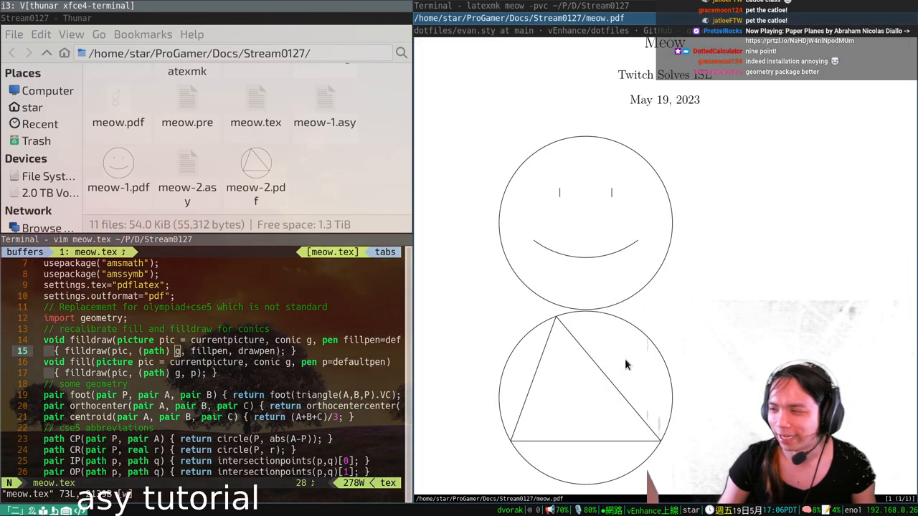
{"action": "scroll", "coordinate": [625, 364], "scroll_direction": "down", "scroll_amount": 3}
{"action": "scroll", "coordinate": [128, 386], "scroll_direction": "down", "scroll_amount": 6}
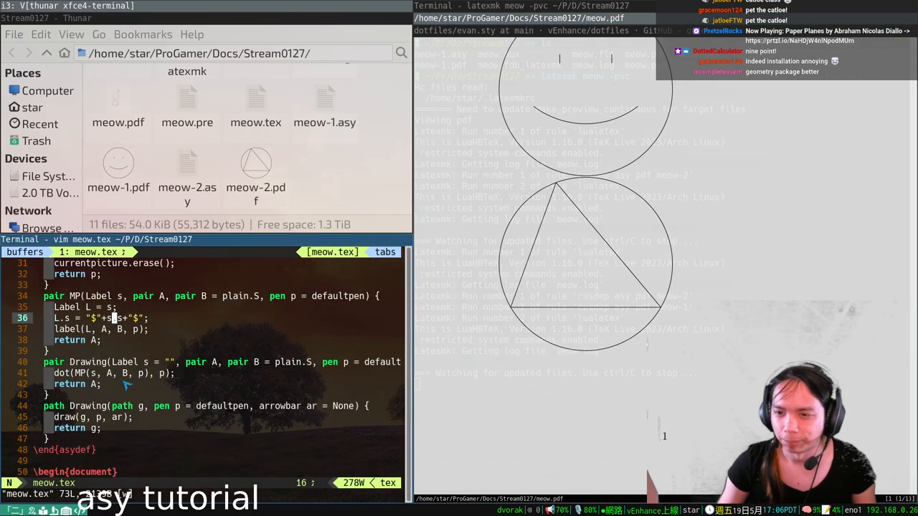
{"action": "scroll", "coordinate": [128, 385], "scroll_direction": "down", "scroll_amount": 6}
{"action": "scroll", "coordinate": [130, 358], "scroll_direction": "down", "scroll_amount": 3}
Wrap the triangle asy figure in a \begin{center}...\end{center} environment
{"action": "key", "text": "o"}
{"action": "key", "text": "Return"}
{"action": "type", "text": "\\b"}
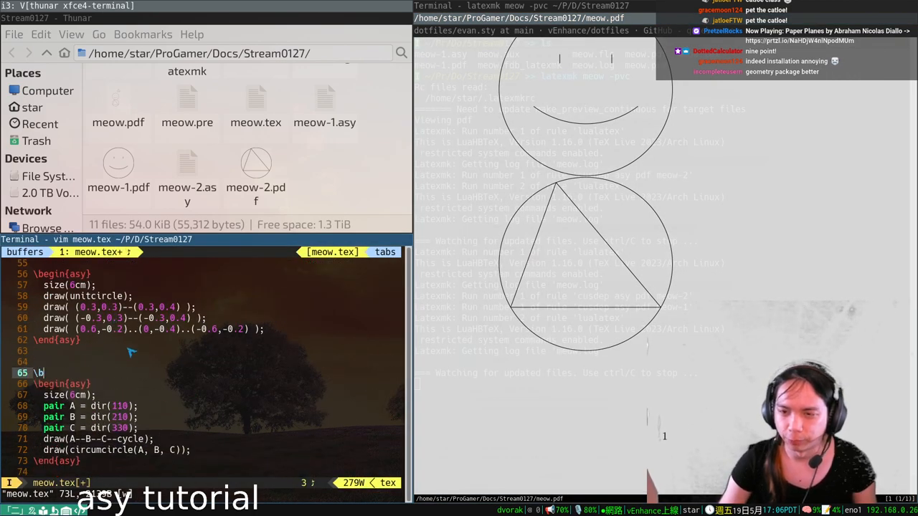
{"action": "type", "text": "egin{center}"}
{"action": "key", "text": "Escape"}
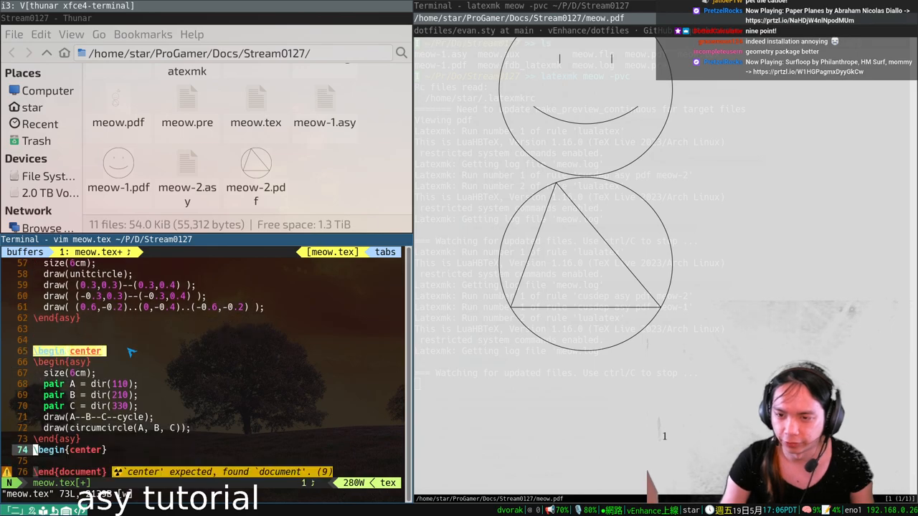
{"action": "type", "text": "\\end{center}"}
{"action": "key", "text": "Escape"}
{"action": "type", "text": "62Go"}
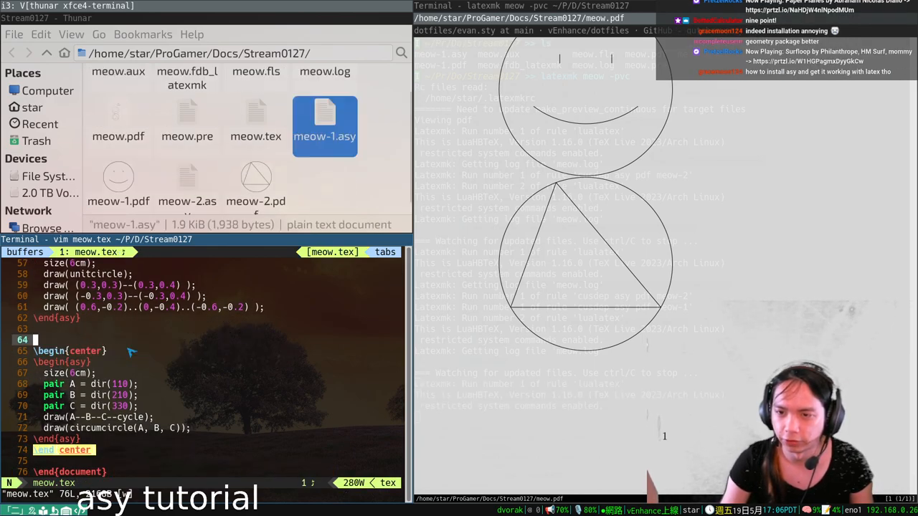
{"action": "type", "text": "\\end{center}"}
Wrap the smiley asy figure in a center environment too and save meow.tex
{"action": "key", "text": "Escape"}
{"action": "type", "text": "55Go\\"}
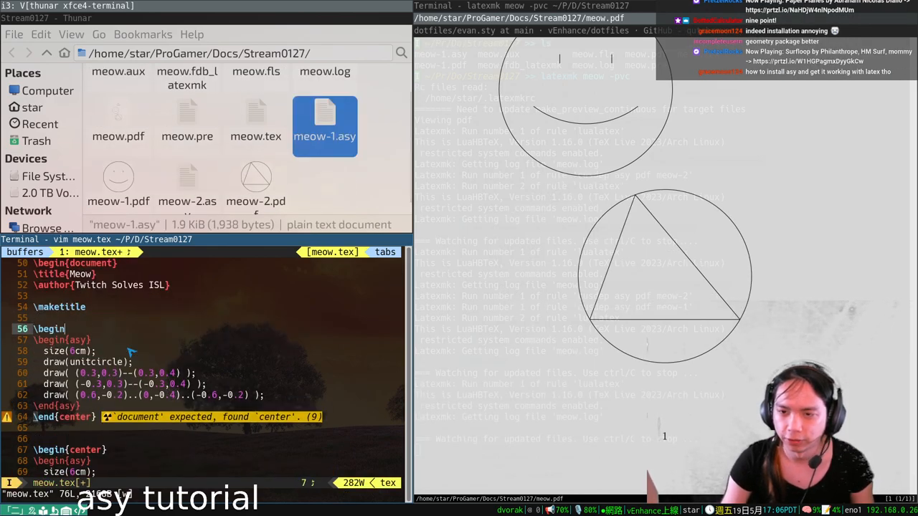
{"action": "type", "text": "{center}"}
{"action": "key", "text": "Escape"}
{"action": "key", "text": "ctrl+s"}
{"action": "type", "text": "65G"}
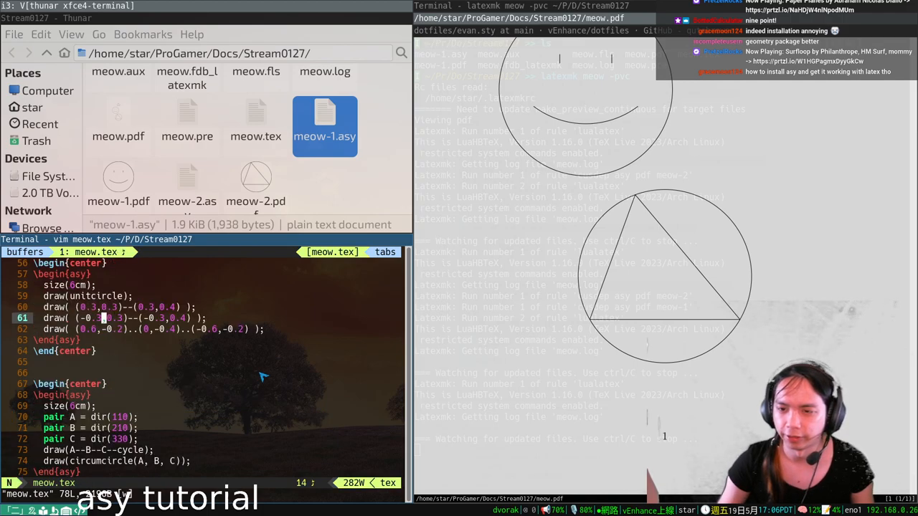
{"action": "left_click", "coordinate": [118, 183]}
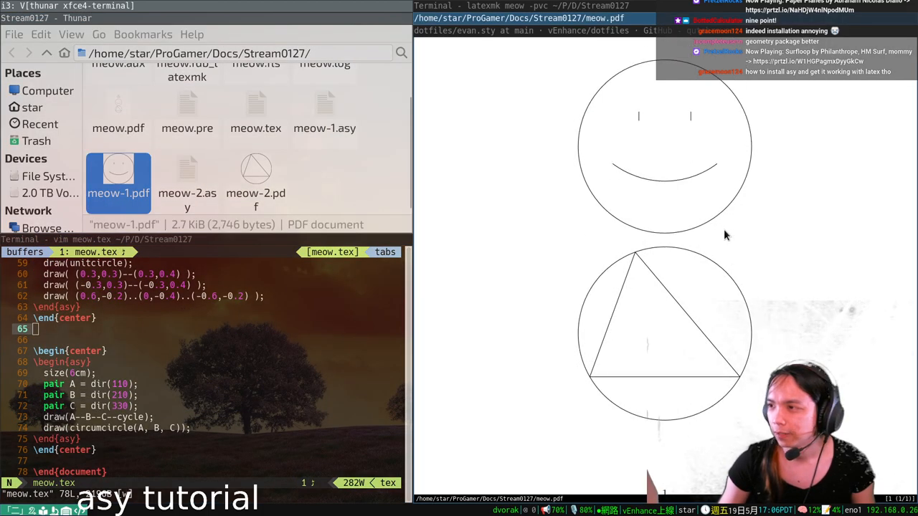
{"action": "scroll", "coordinate": [723, 229], "scroll_direction": "up", "scroll_amount": 5}
{"action": "scroll", "coordinate": [724, 236], "scroll_direction": "up", "scroll_amount": 5}
{"action": "scroll", "coordinate": [19, 294], "scroll_direction": "up", "scroll_amount": 1}
Delete the stray blank line 66 before the triangle figure's center environment
{"action": "left_click", "coordinate": [35, 318]}
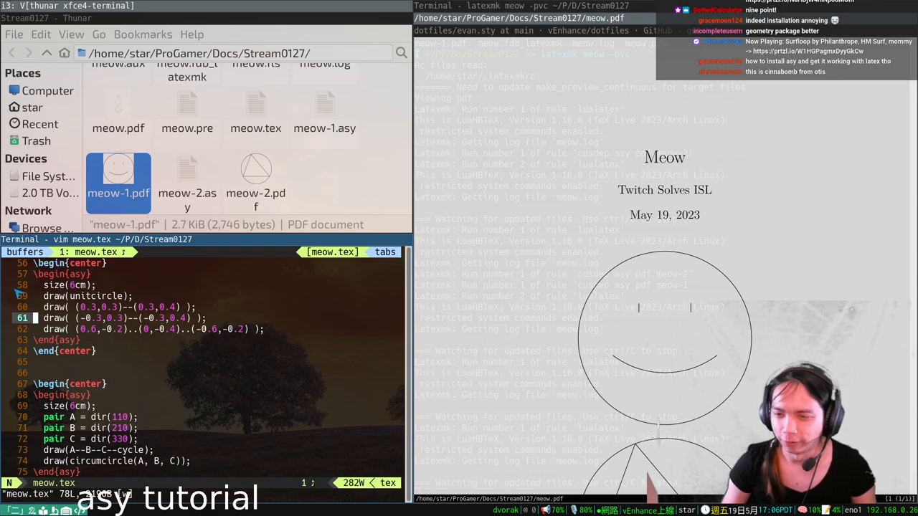
{"action": "scroll", "coordinate": [176, 316], "scroll_direction": "down", "scroll_amount": 2}
{"action": "left_click", "coordinate": [176, 316]}
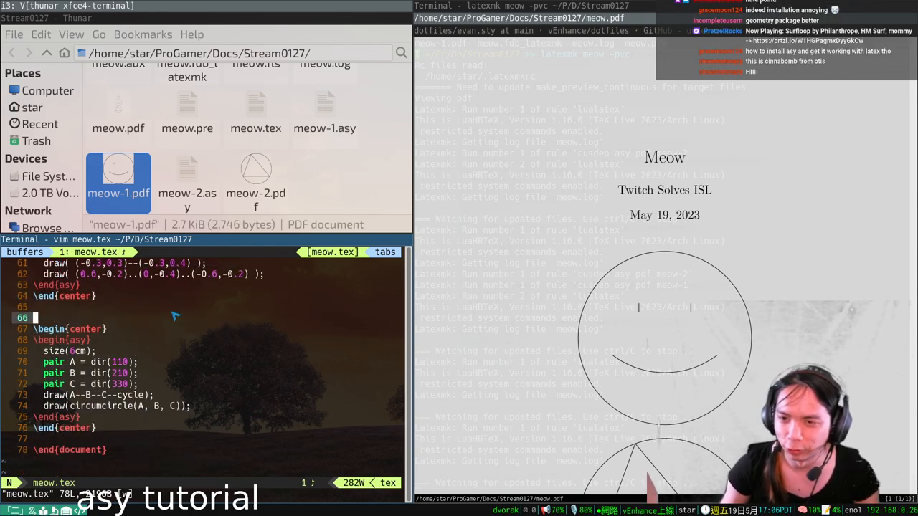
{"action": "type", "text": "dd"}
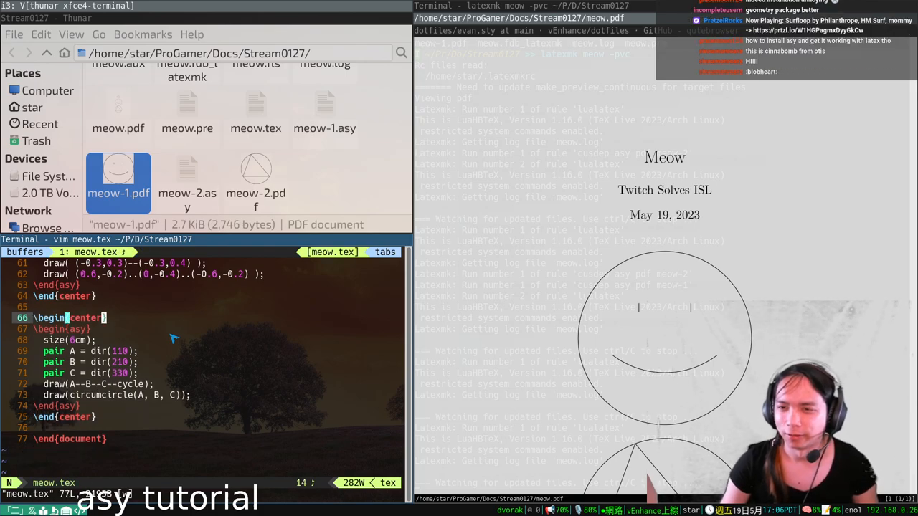